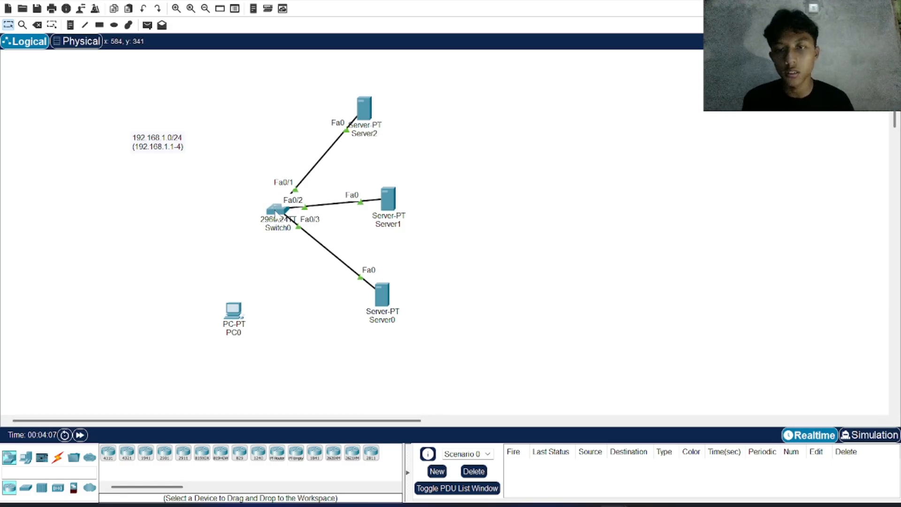
Step: Enter global configuration mode in the command line of Switch0, and close the device window
{"action": "left_click", "coordinate": [276, 213]}
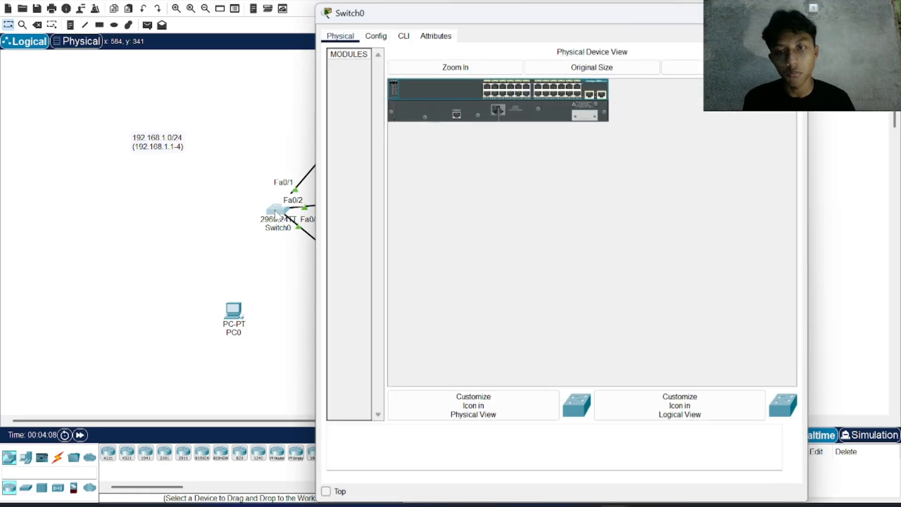
{"action": "left_click", "coordinate": [403, 37]}
{"action": "key", "text": "Return"}
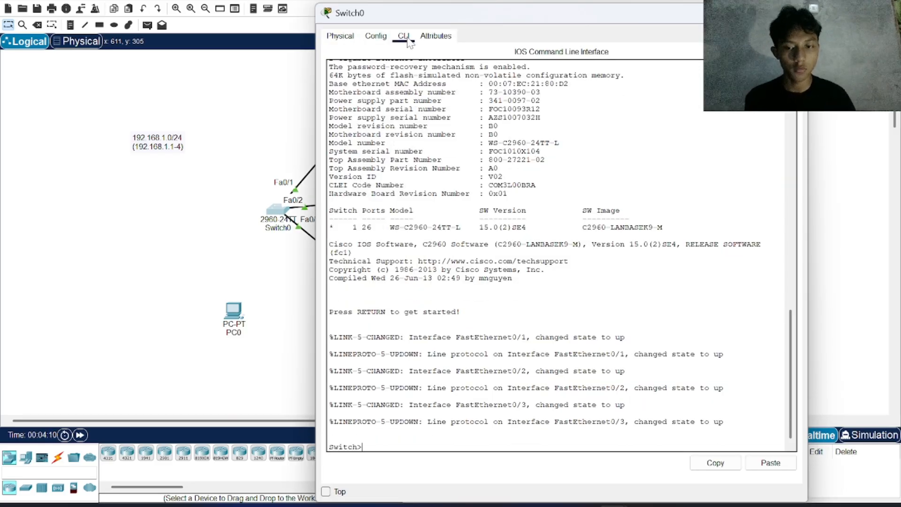
{"action": "type", "text": "en"}
{"action": "key", "text": "Return"}
{"action": "type", "text": "con"}
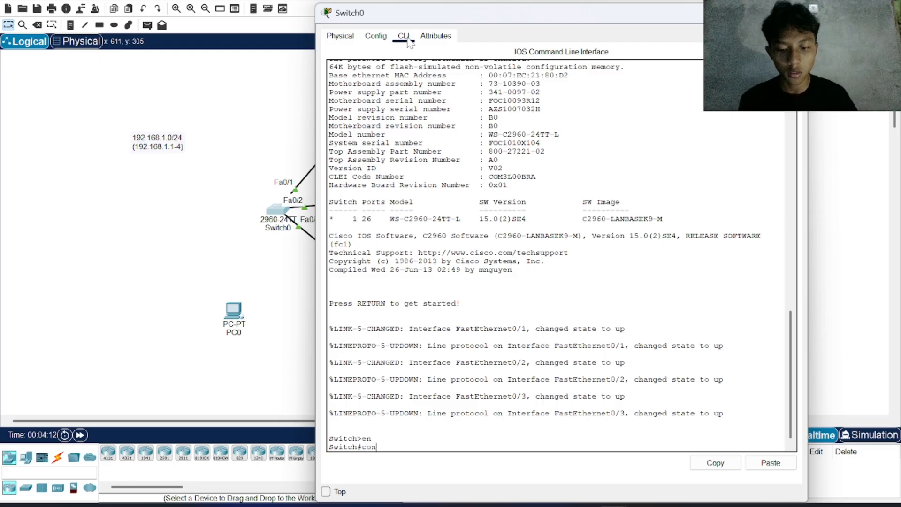
{"action": "type", "text": "f t"}
{"action": "key", "text": "Return"}
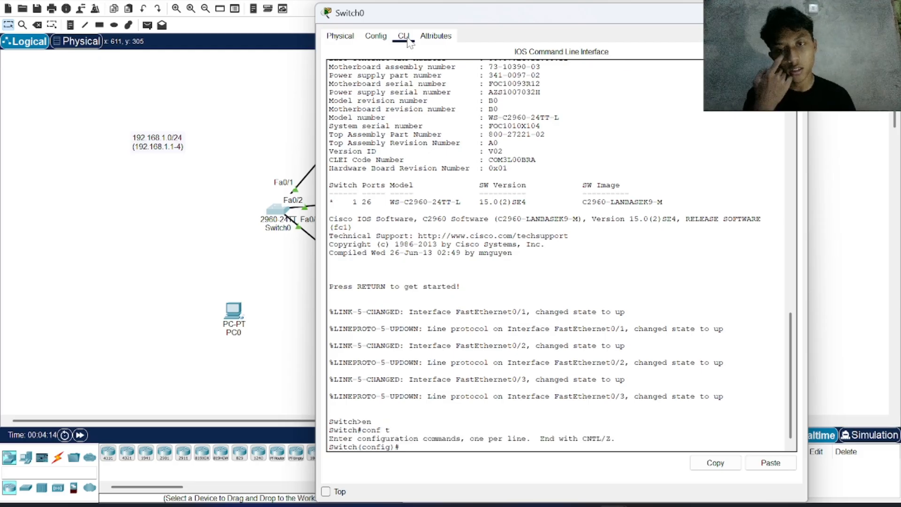
{"action": "left_click_drag", "start_coordinate": [440, 20], "coordinate": [557, 25]}
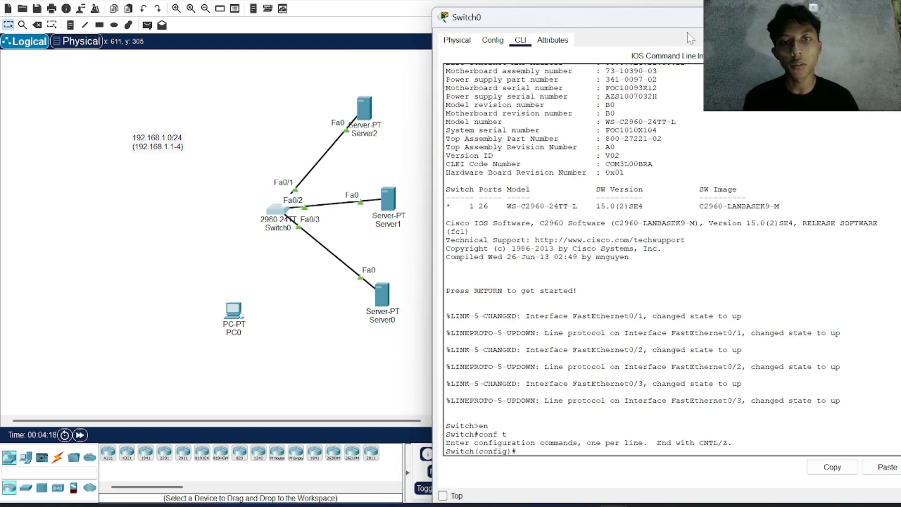
{"action": "left_click", "coordinate": [846, 17]}
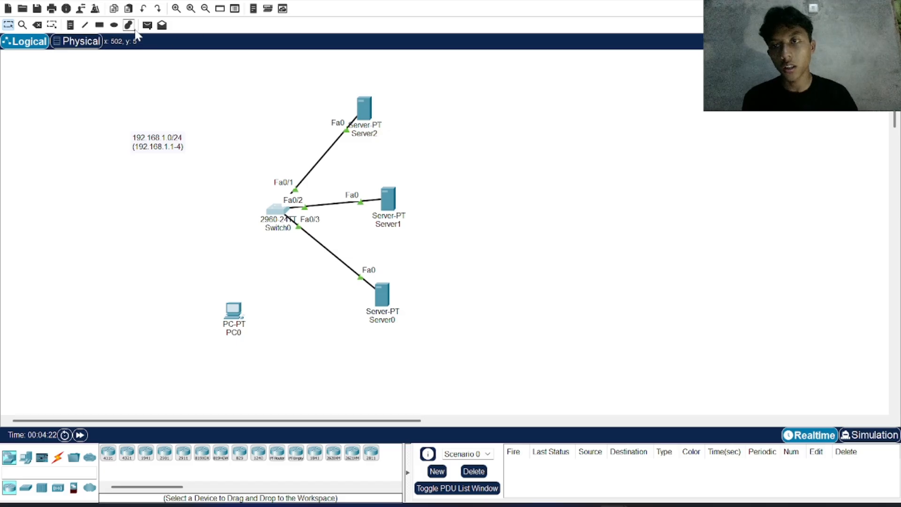
Step: Place a text note reading "Protect" beside Server2 in the workspace
{"action": "left_click", "coordinate": [69, 26]}
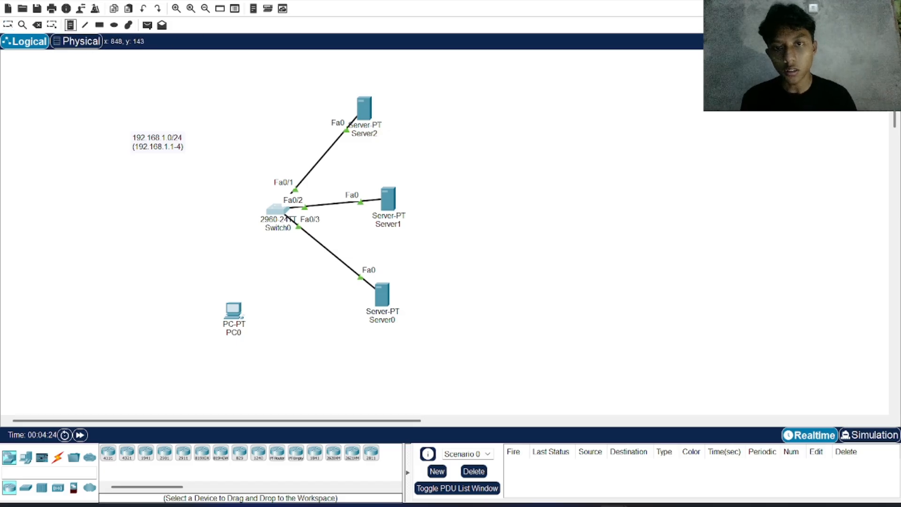
{"action": "left_click", "coordinate": [397, 113]}
{"action": "type", "text": "Protect"}
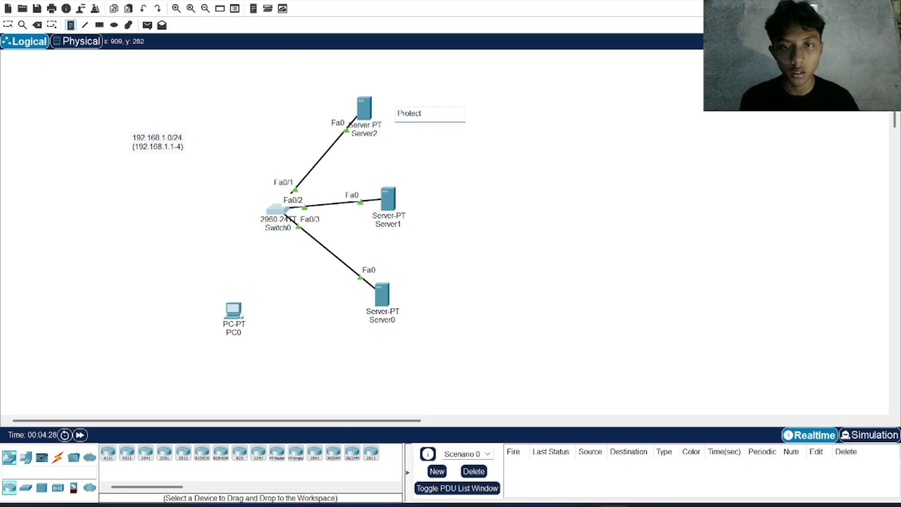
Step: Place a text note reading "Resist" beside Server1
{"action": "left_click", "coordinate": [420, 213]}
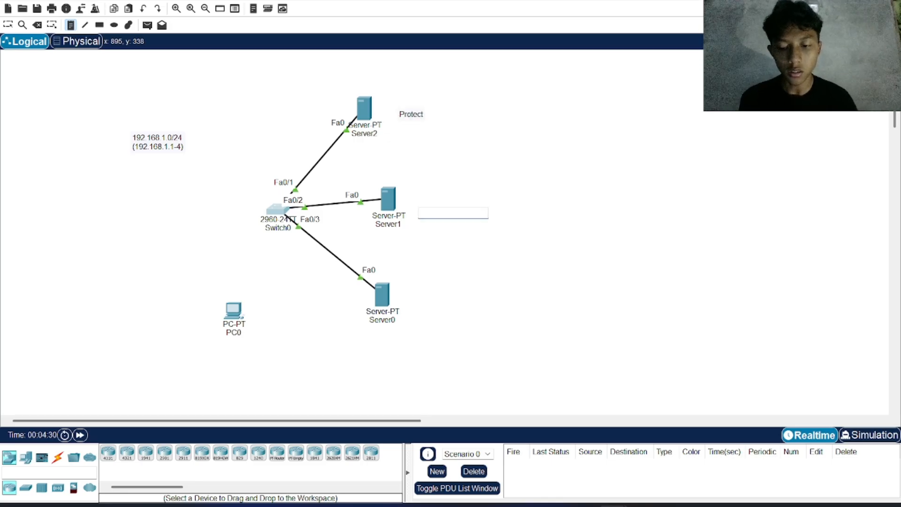
{"action": "type", "text": "S\\Re"}
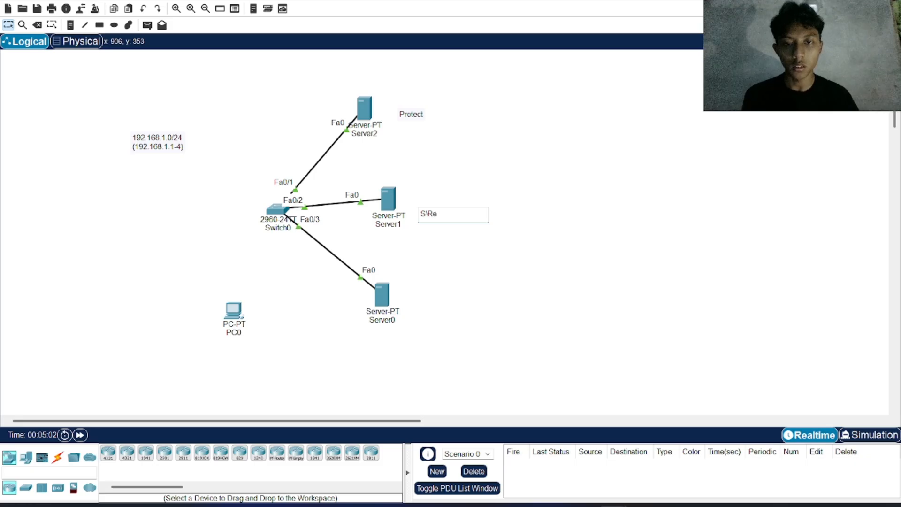
{"action": "key", "text": "BackSpace"}
{"action": "key", "text": "BackSpace"}
{"action": "key", "text": "BackSpace"}
{"action": "key", "text": "BackSpace"}
{"action": "type", "text": "R"}
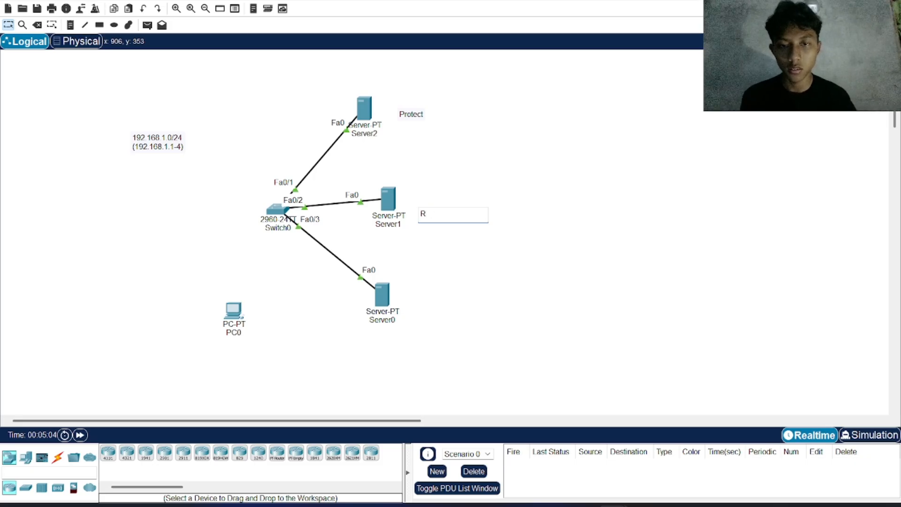
{"action": "type", "text": "esist"}
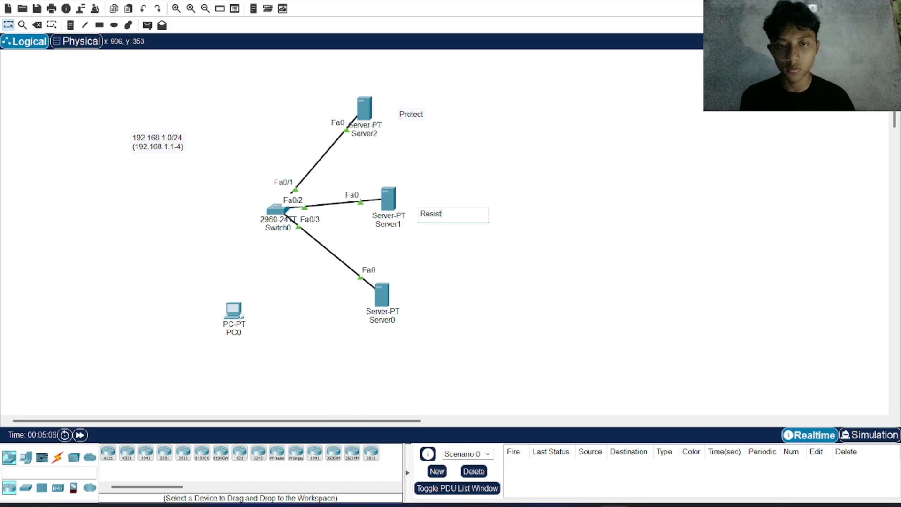
Step: Place a text note reading "Shutdown" beside Server0 and return to the selection tool
{"action": "left_click", "coordinate": [70, 24]}
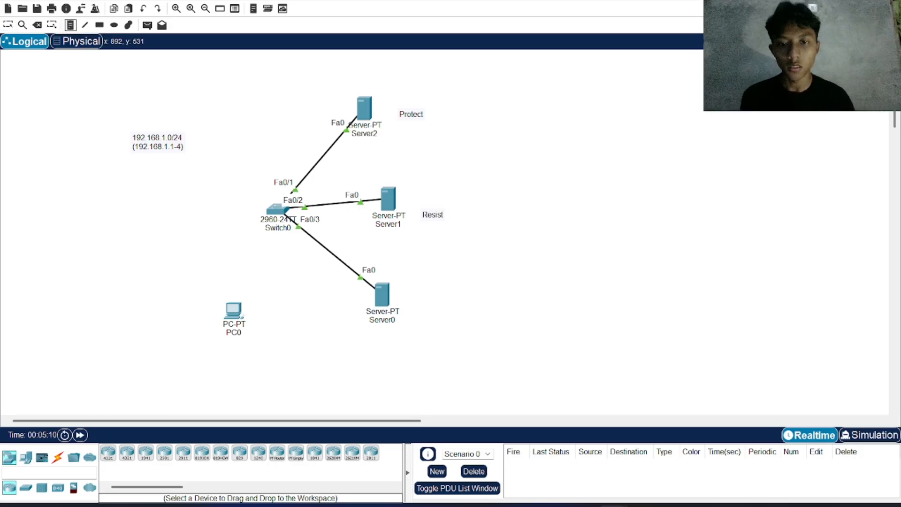
{"action": "left_click", "coordinate": [418, 299]}
{"action": "type", "text": "Shu"}
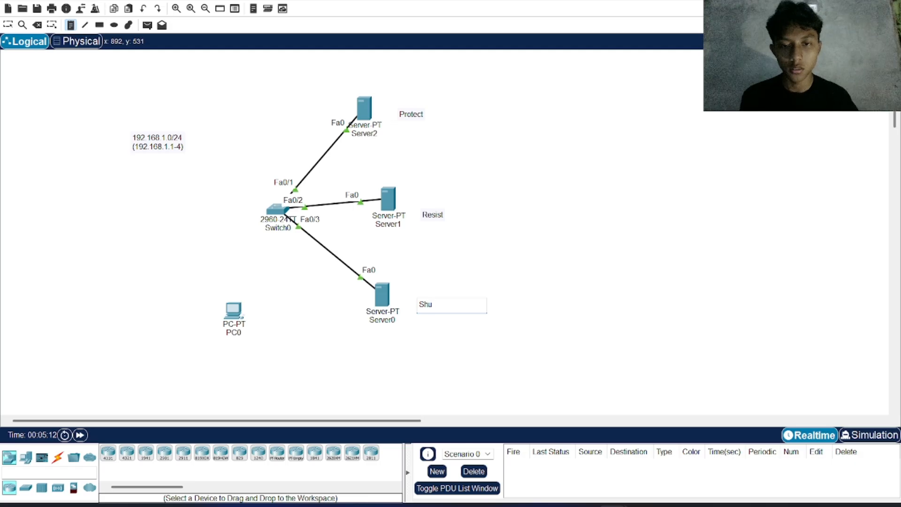
{"action": "type", "text": "tdown"}
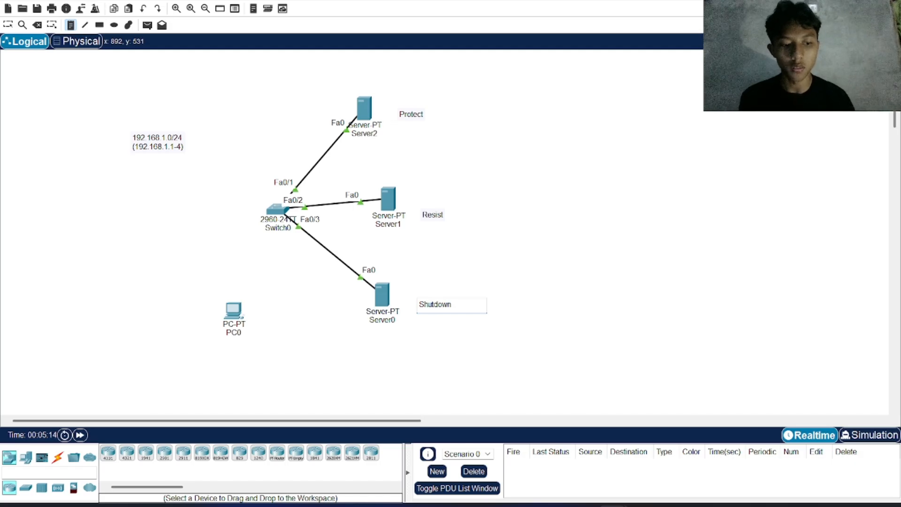
{"action": "left_click", "coordinate": [11, 26]}
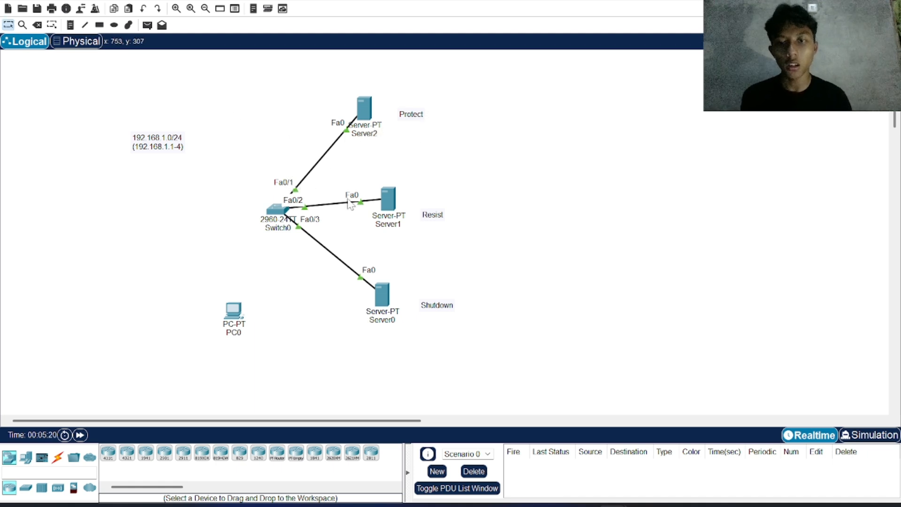
Step: Configure interface fa 0/1 on Switch0 with switchport mode access
{"action": "left_click", "coordinate": [281, 208]}
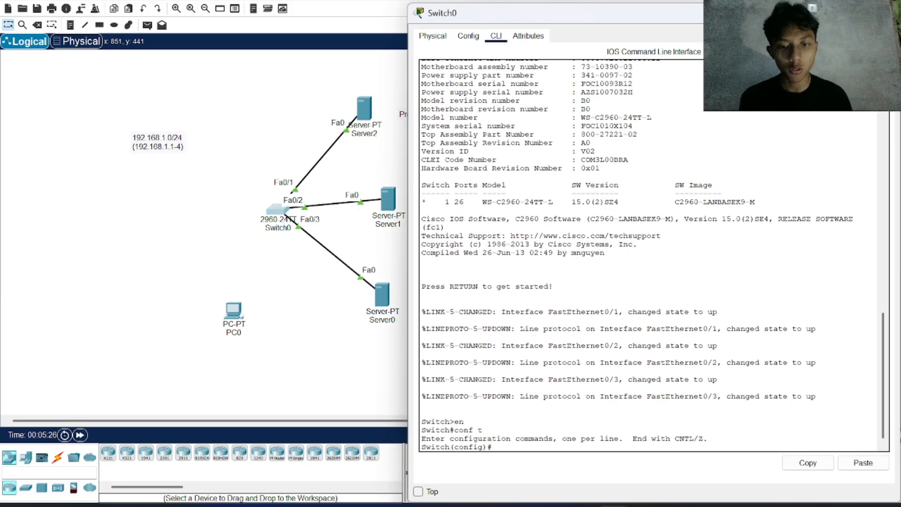
{"action": "type", "text": "int fa"}
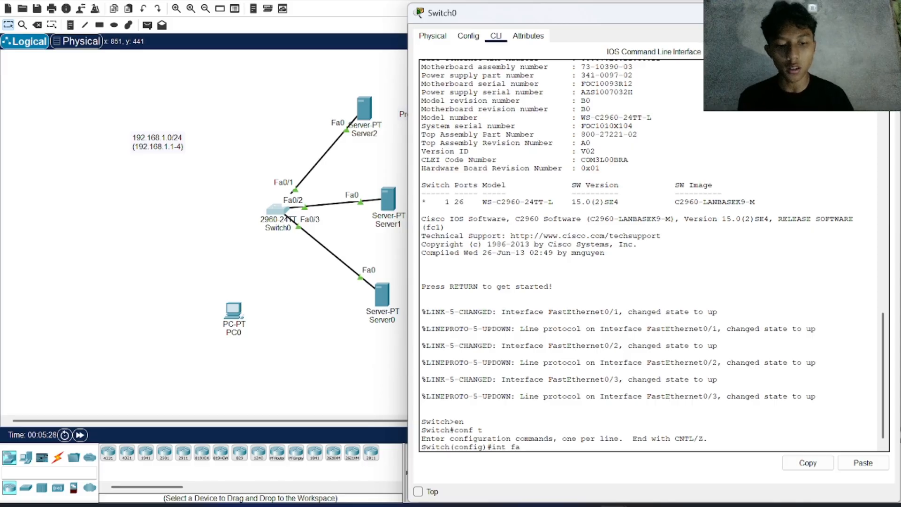
{"action": "type", "text": " 0/1"}
{"action": "key", "text": "Return"}
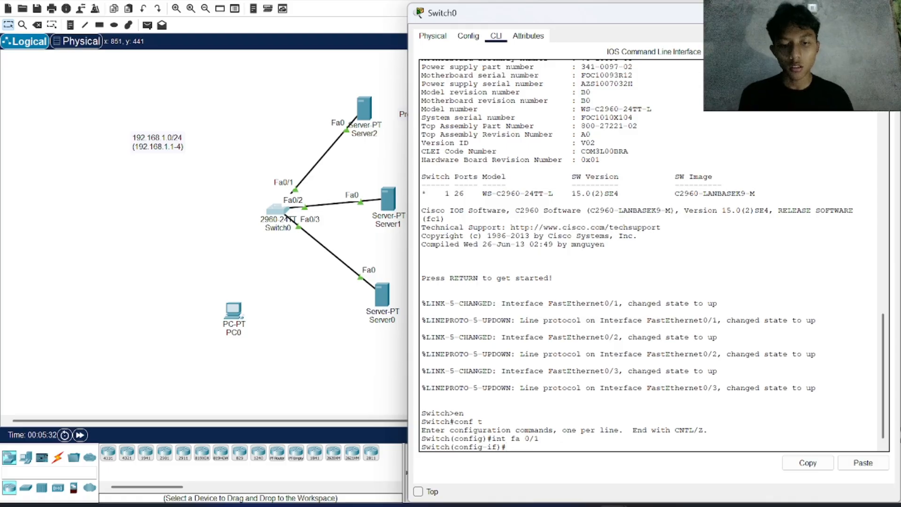
{"action": "type", "text": "swit"}
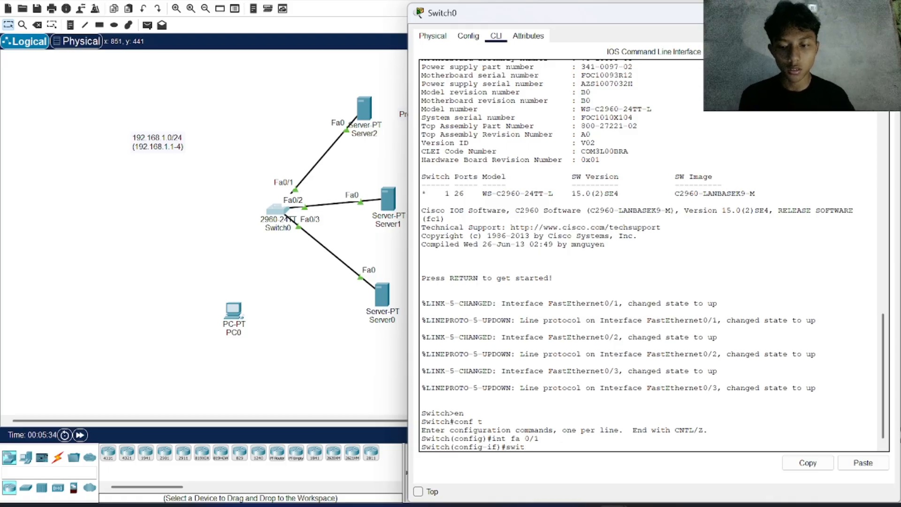
{"action": "key", "text": "Tab"}
{"action": "type", "text": "mod"}
{"action": "key", "text": "Tab"}
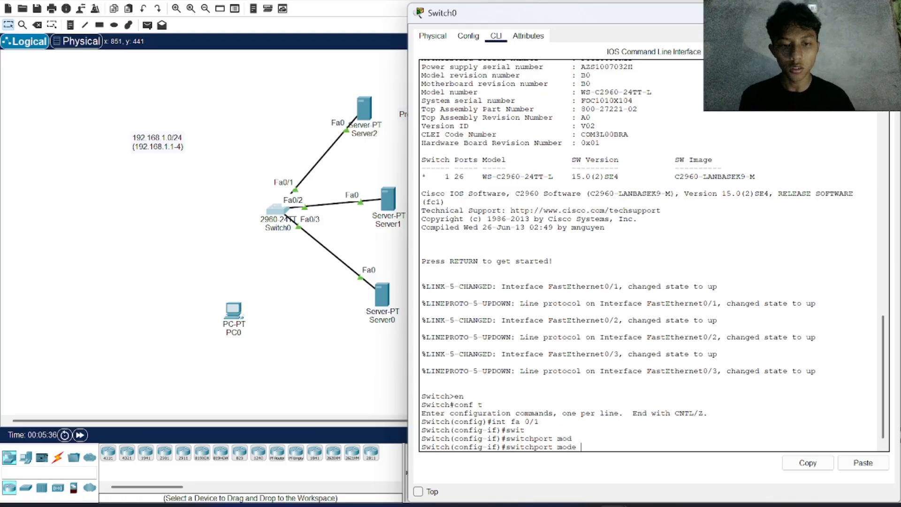
{"action": "type", "text": "acc"}
{"action": "key", "text": "Tab"}
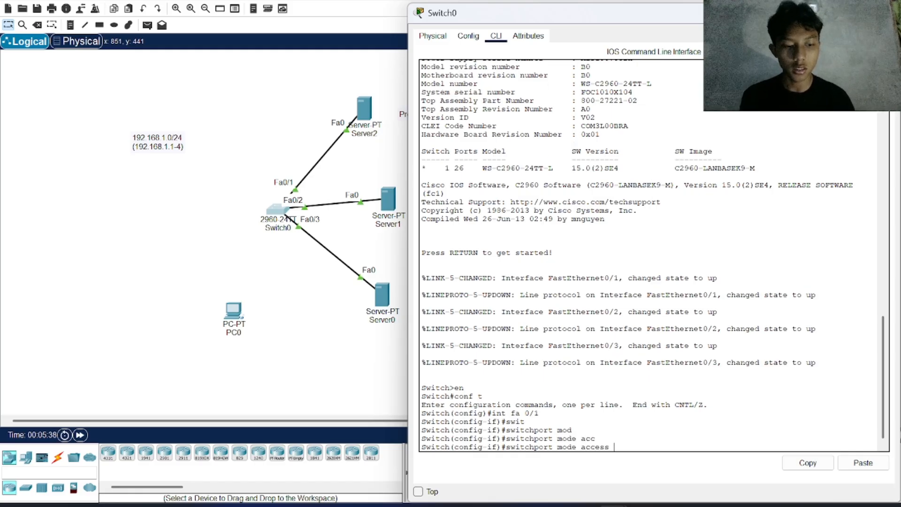
{"action": "key", "text": "Return"}
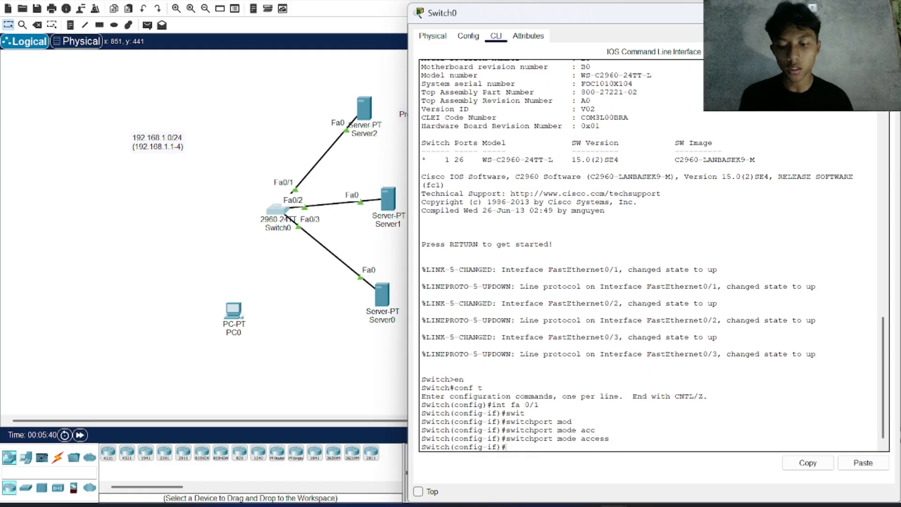
Step: Enable port security on interface fa 0/1 with switchport port-security
{"action": "type", "text": "sw"}
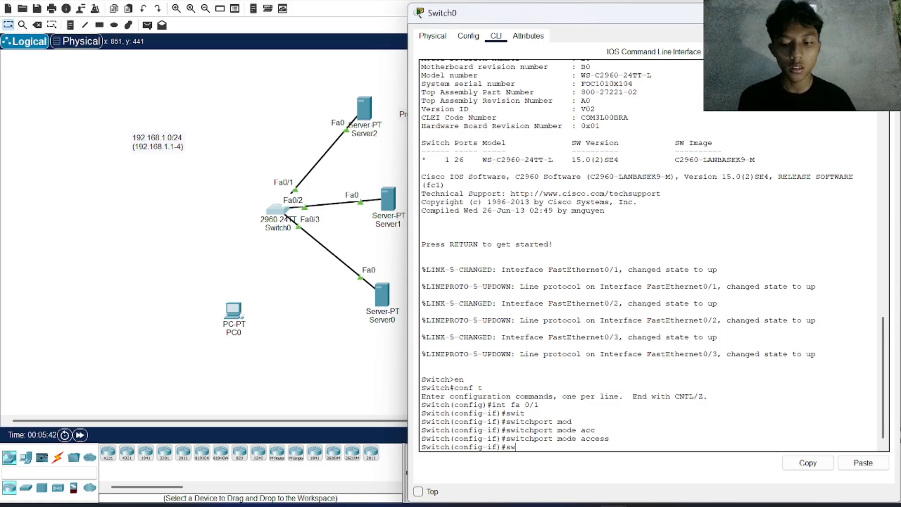
{"action": "type", "text": "i"}
{"action": "key", "text": "Tab"}
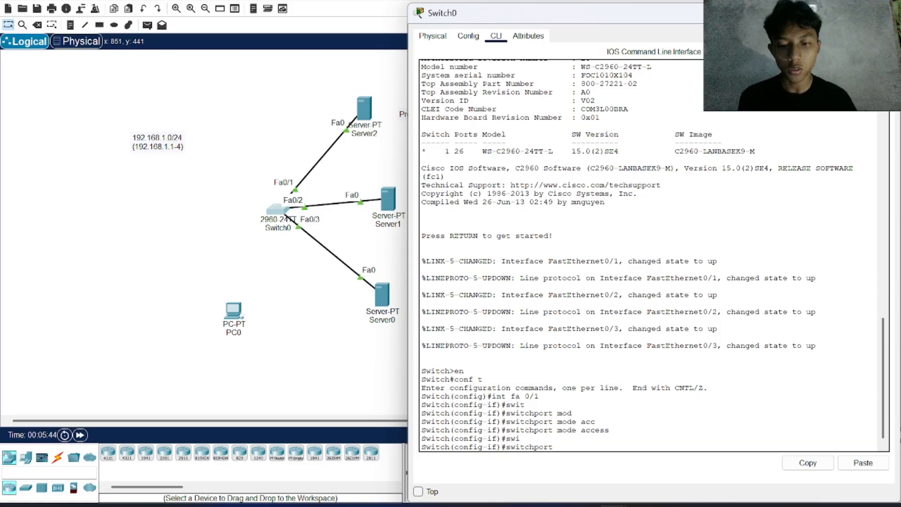
{"action": "type", "text": "por"}
{"action": "key", "text": "Tab"}
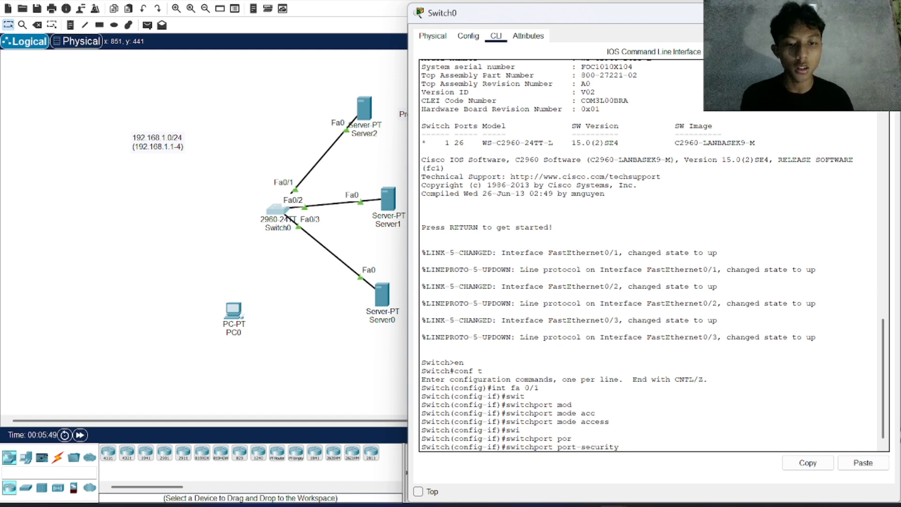
{"action": "key", "text": "Return"}
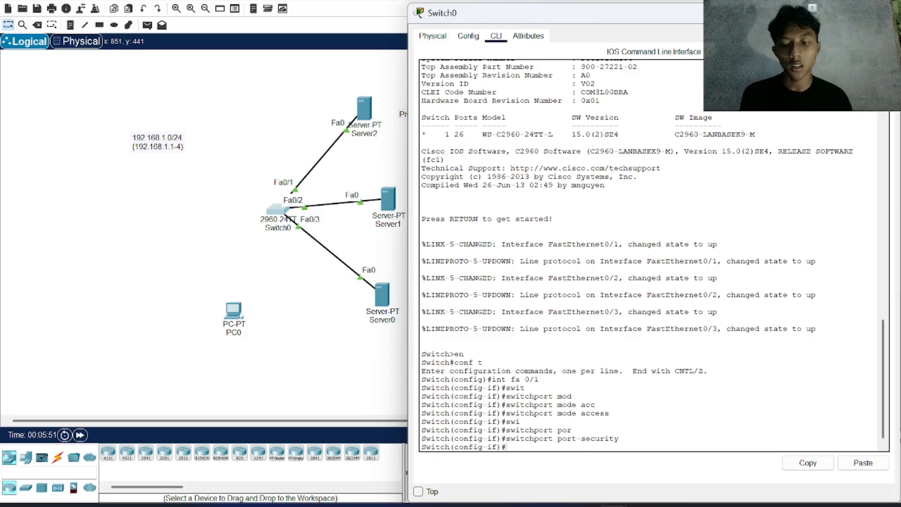
Step: List the options of the switchport port-security command and review the aging, mac-address, maximum and violation entries
{"action": "type", "text": "swi"}
{"action": "key", "text": "Tab"}
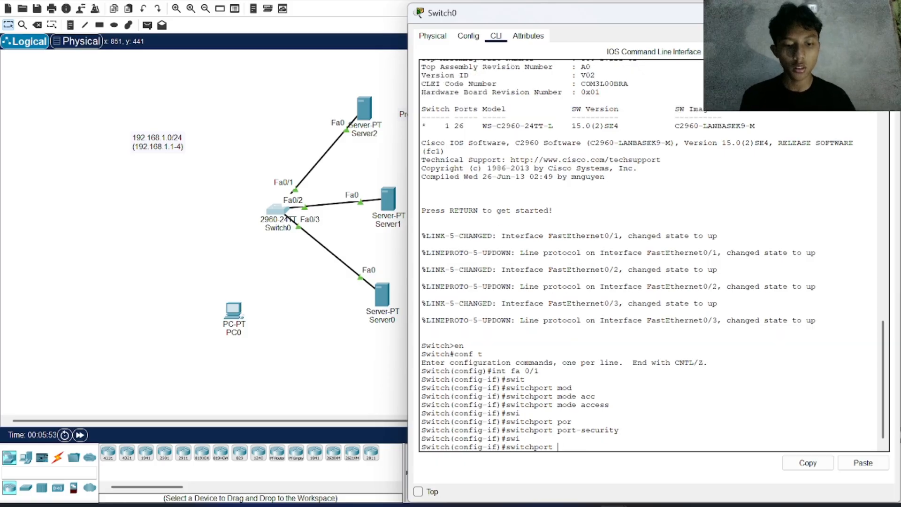
{"action": "type", "text": "po"}
{"action": "key", "text": "Tab"}
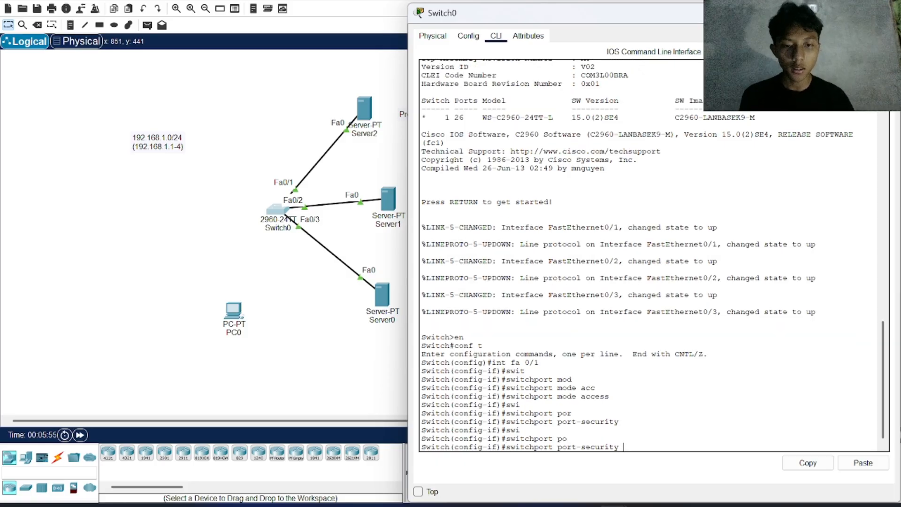
{"action": "type", "text": "?"}
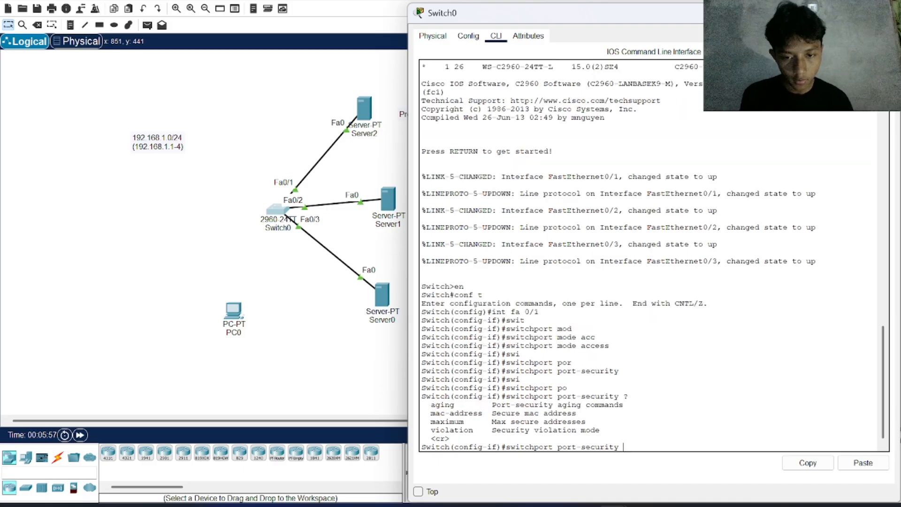
{"action": "mouse_move", "coordinate": [430, 404]}
{"action": "left_mouse_down"}
{"action": "mouse_move", "coordinate": [585, 404]}
{"action": "mouse_move", "coordinate": [577, 413]}
{"action": "mouse_move", "coordinate": [624, 405]}
{"action": "left_mouse_up"}
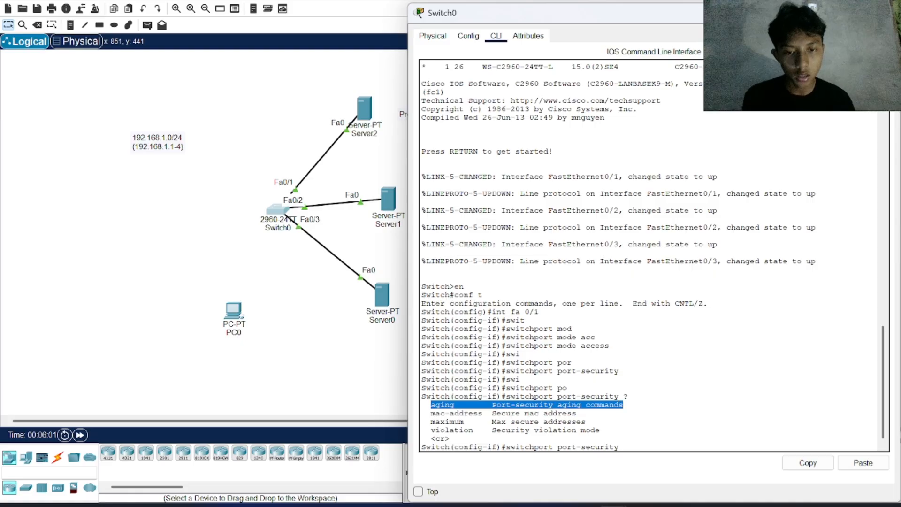
{"action": "left_click_drag", "start_coordinate": [431, 413], "coordinate": [600, 430]}
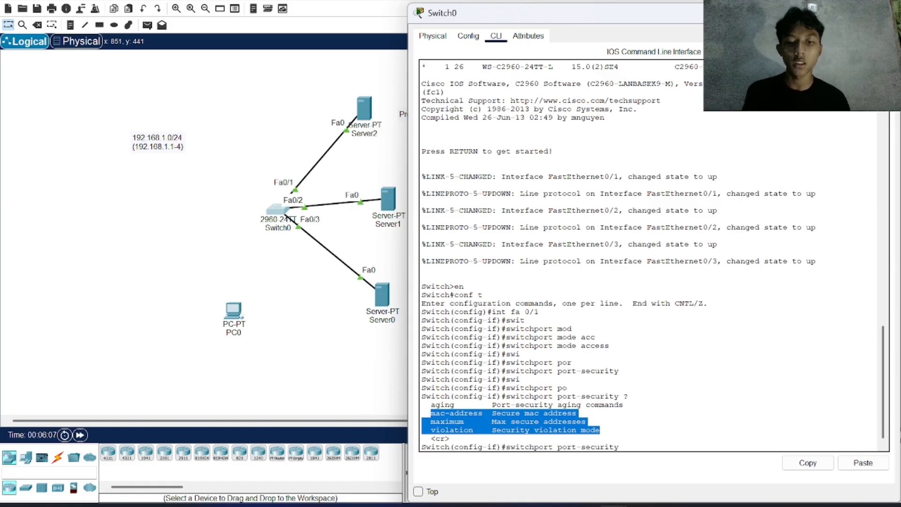
{"action": "left_click", "coordinate": [620, 445]}
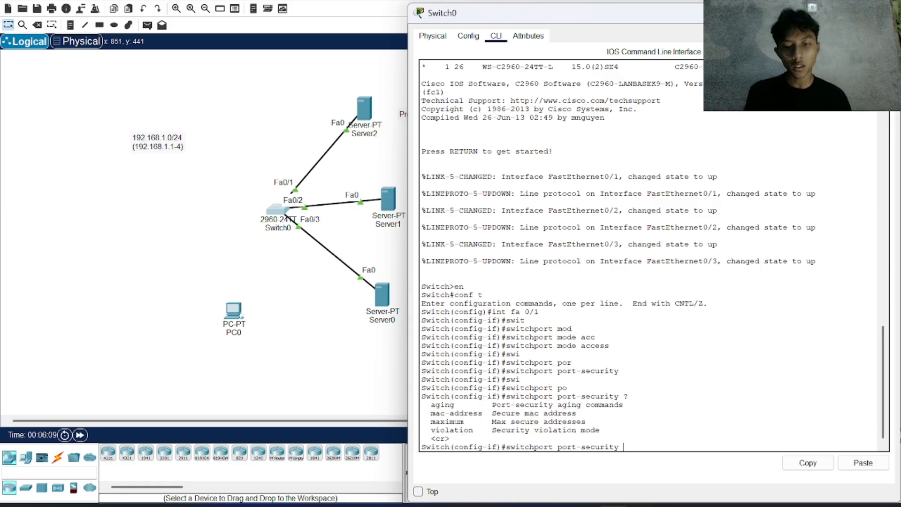
Step: Begin the switchport port-security mac-address command for fa 0/1 and copy the MAC address of Server2's FastEthernet0 interface
{"action": "type", "text": "mac"}
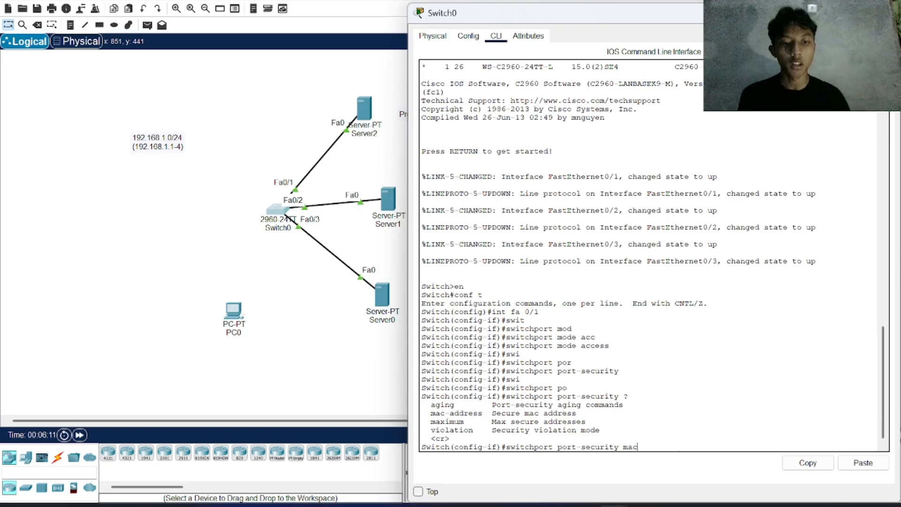
{"action": "key", "text": "Tab"}
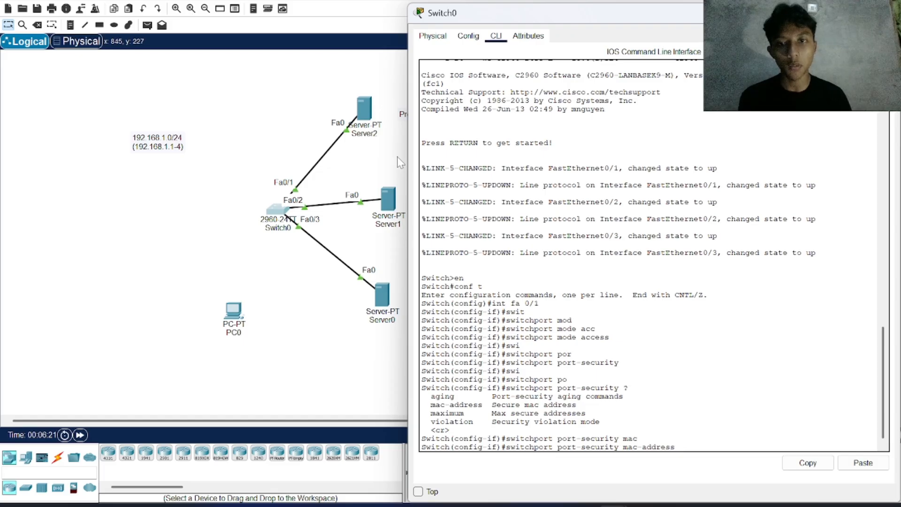
{"action": "left_click", "coordinate": [365, 109]}
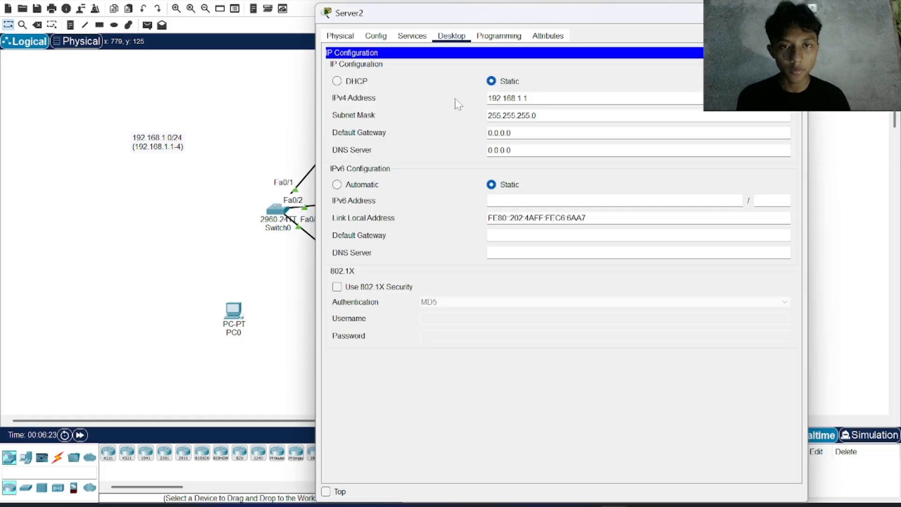
{"action": "left_click", "coordinate": [403, 36]}
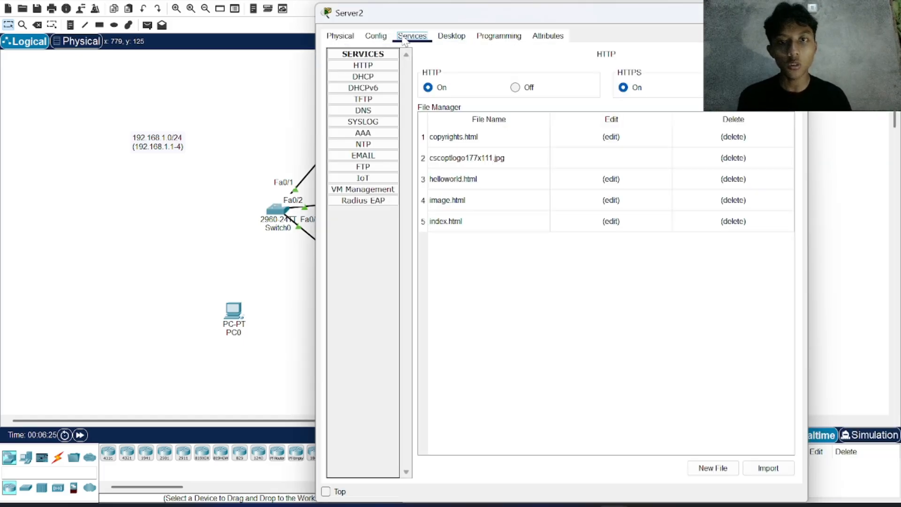
{"action": "left_click", "coordinate": [376, 37]}
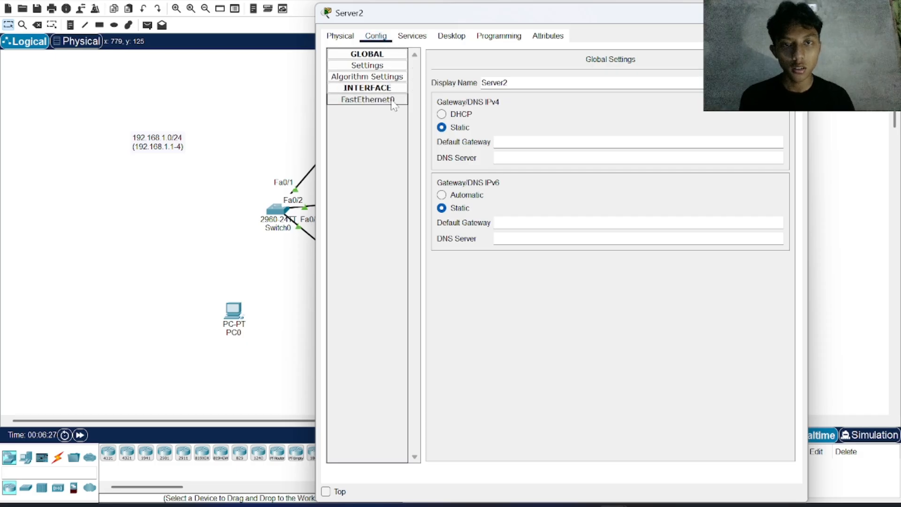
{"action": "left_click", "coordinate": [371, 99]}
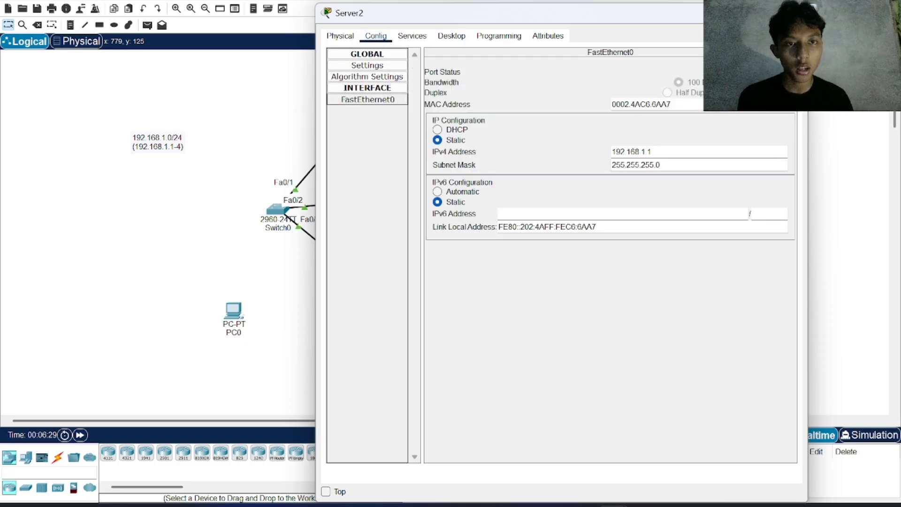
{"action": "left_click_drag", "start_coordinate": [672, 104], "coordinate": [609, 103]}
{"action": "key", "text": "ctrl+c"}
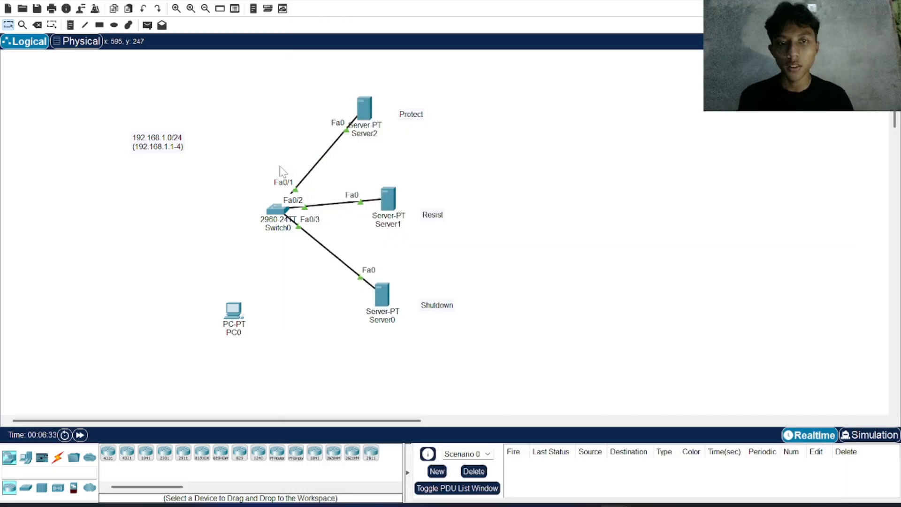
Step: Complete the mac-address command on Switch0 with Server2's copied address 0002.4AC6.6AA7 and run it
{"action": "left_click", "coordinate": [283, 172]}
{"action": "left_click", "coordinate": [279, 211]}
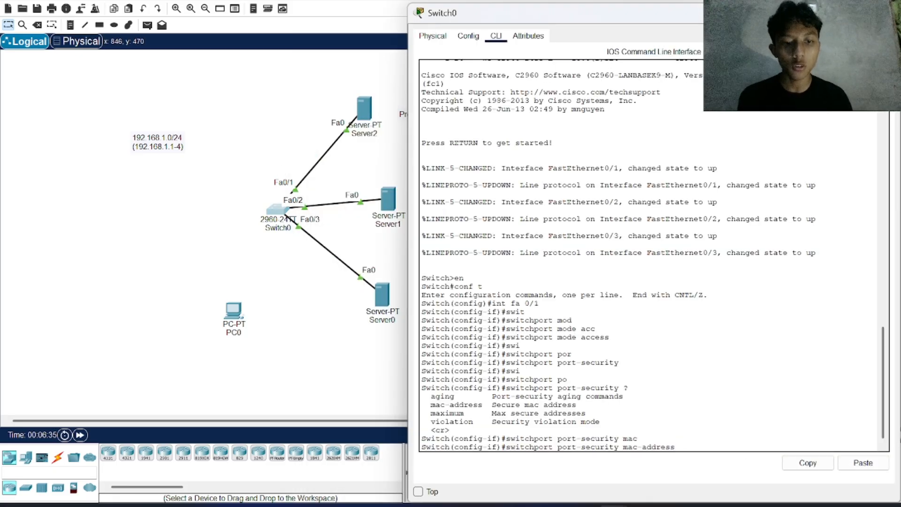
{"action": "left_click", "coordinate": [863, 463]}
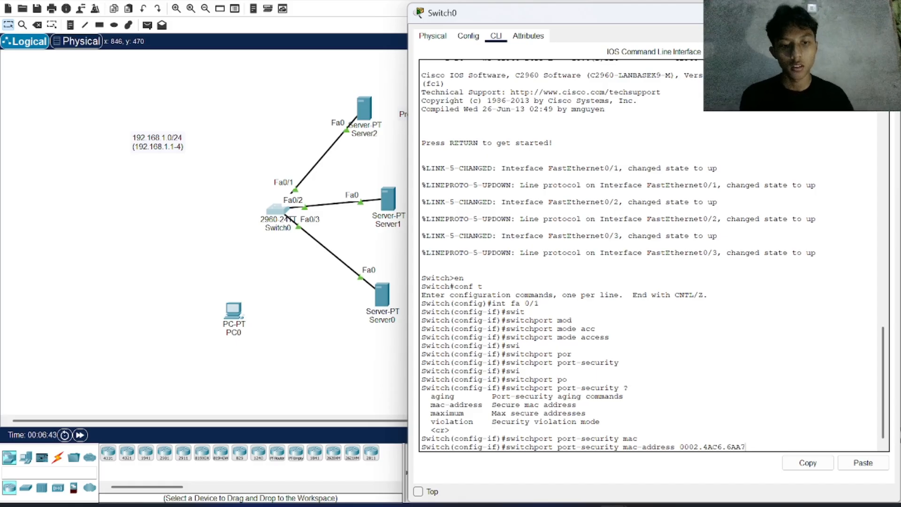
{"action": "key", "text": "Return"}
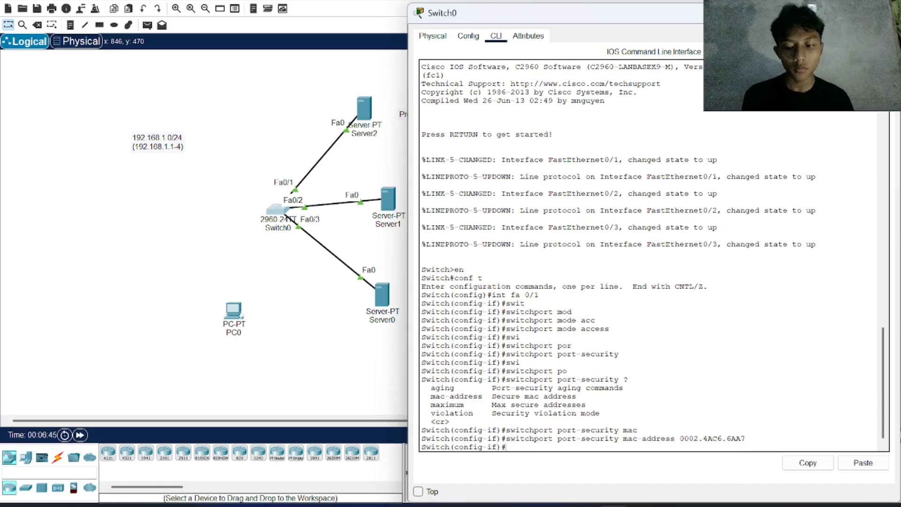
Step: Limit interface fa 0/1 to one secure address with switchport port-security maximum 1
{"action": "type", "text": "sw"}
{"action": "key", "text": "Tab"}
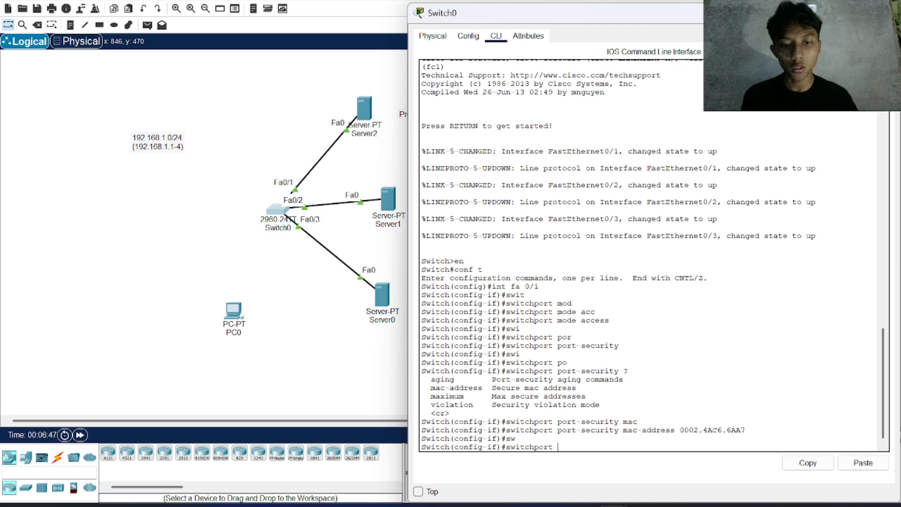
{"action": "type", "text": "po"}
{"action": "key", "text": "Tab"}
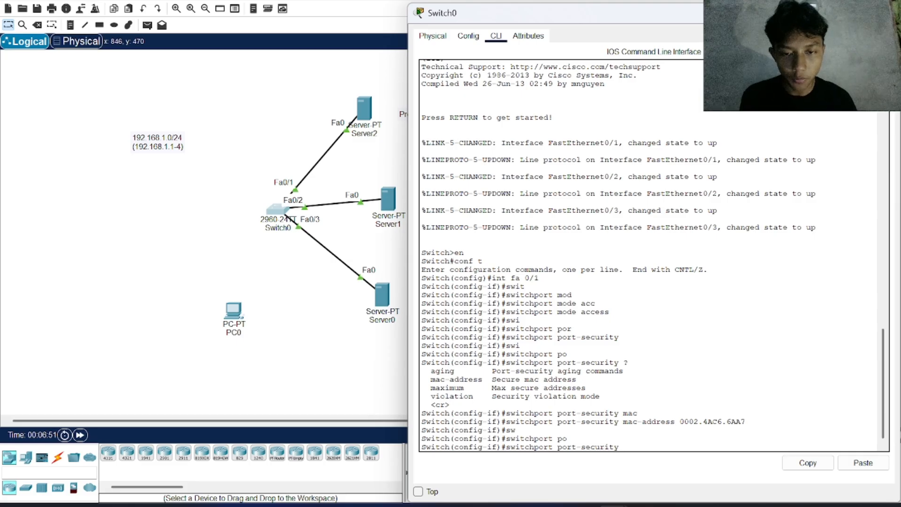
{"action": "left_click_drag", "start_coordinate": [430, 387], "coordinate": [586, 388]}
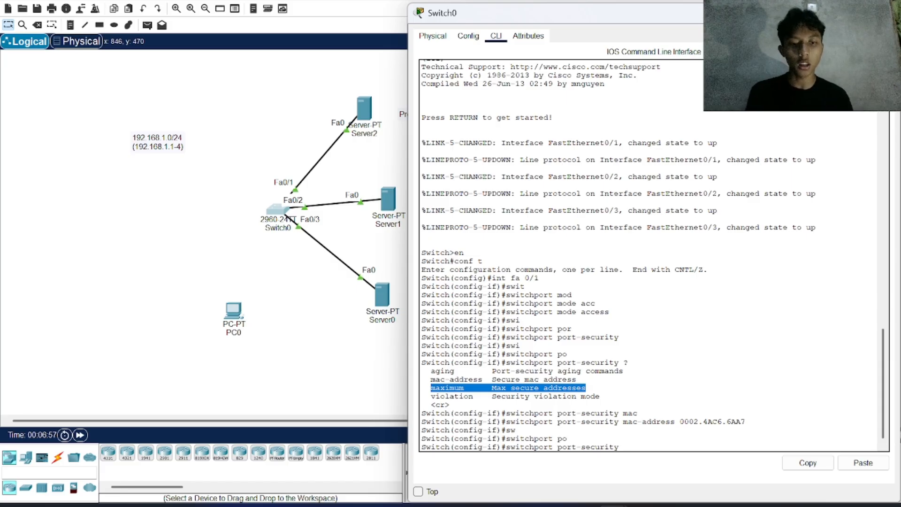
{"action": "left_click", "coordinate": [623, 446]}
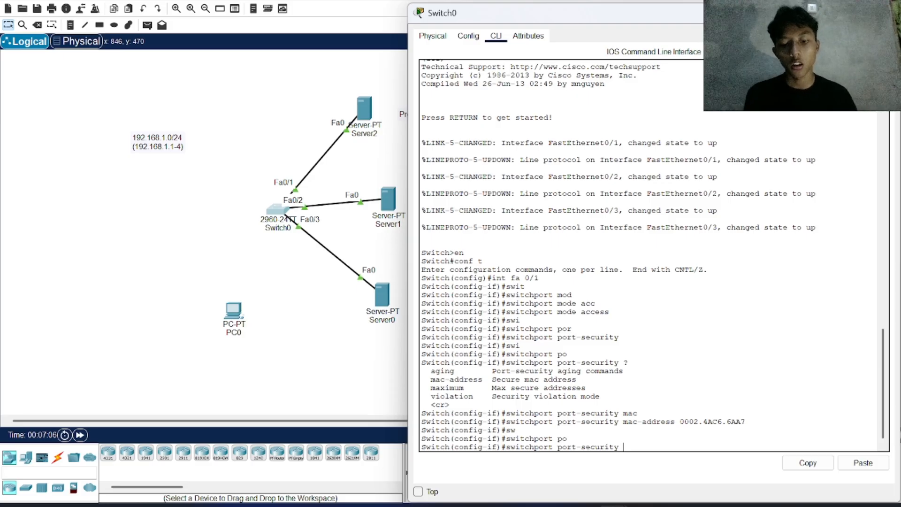
{"action": "type", "text": "max"}
{"action": "key", "text": "Tab"}
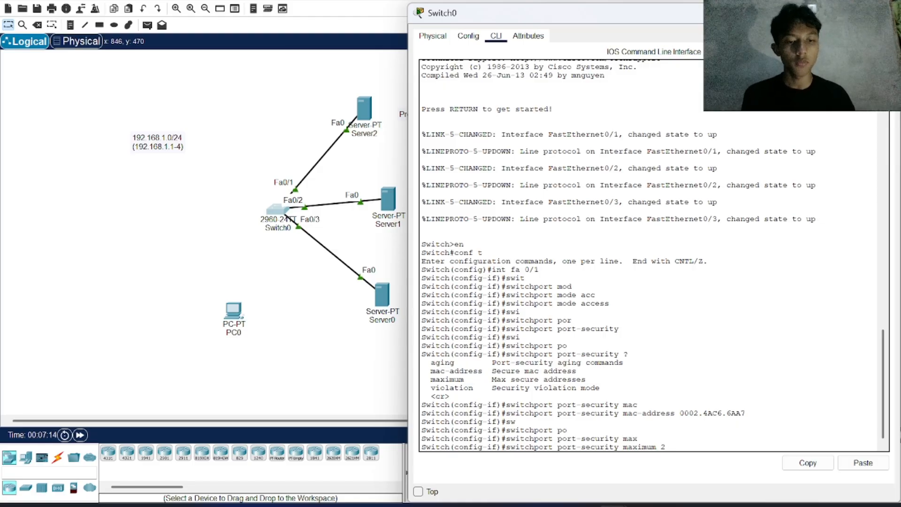
{"action": "key", "text": "BackSpace"}
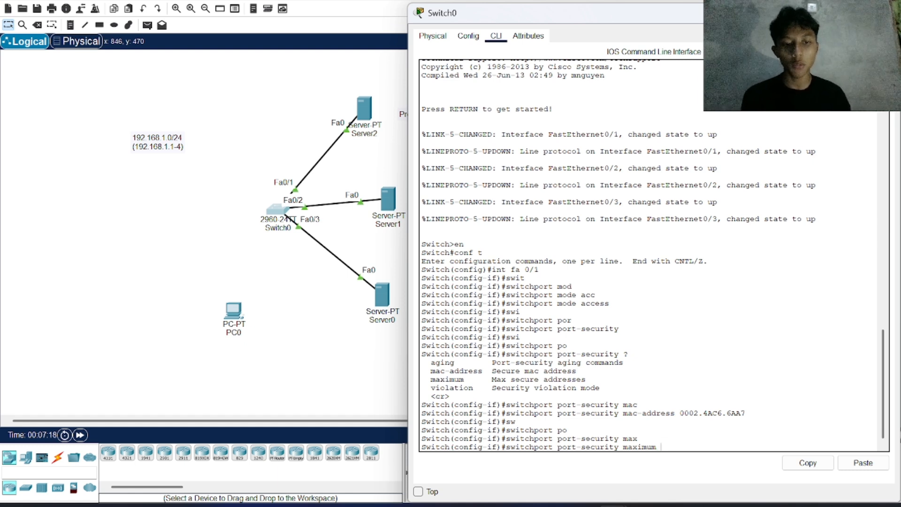
{"action": "type", "text": "1"}
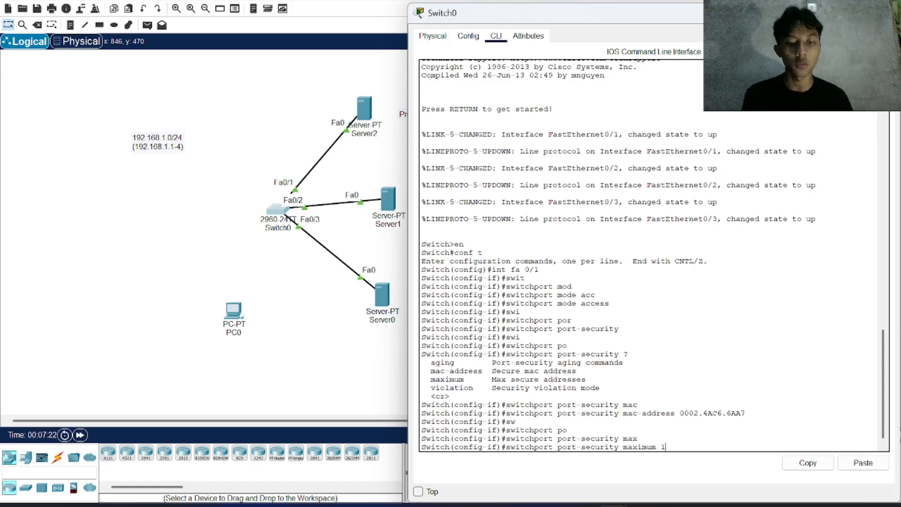
{"action": "key", "text": "Return"}
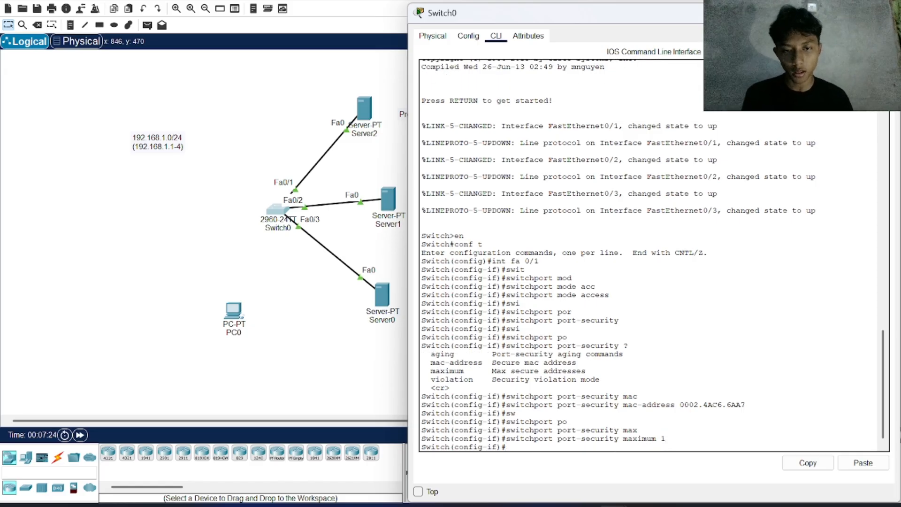
Step: List the port-security violation modes and set interface fa 0/1 to protect with switchport port-security violation protect
{"action": "left_click_drag", "start_coordinate": [431, 379], "coordinate": [610, 379]}
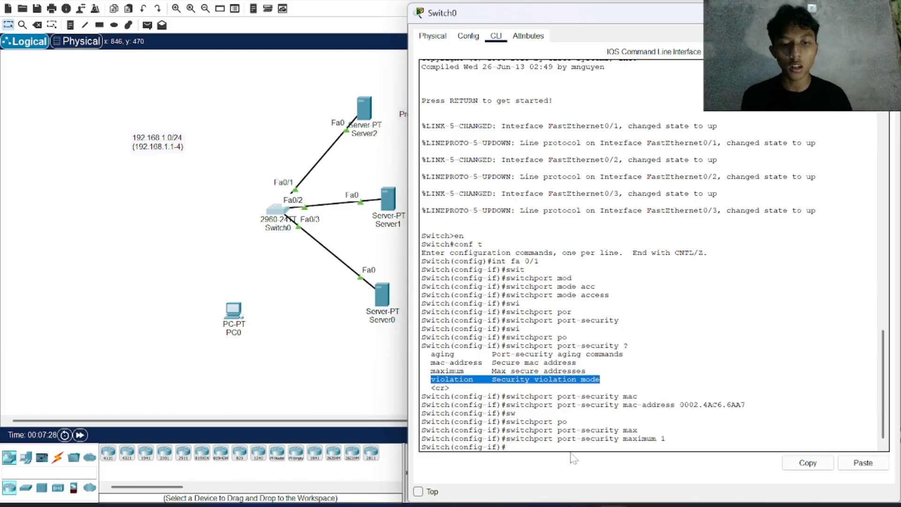
{"action": "left_click", "coordinate": [538, 447]}
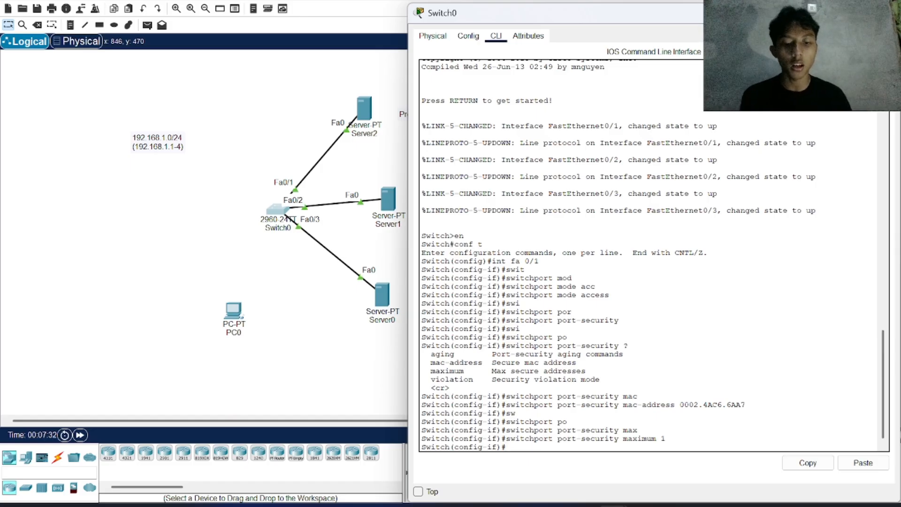
{"action": "type", "text": "s"}
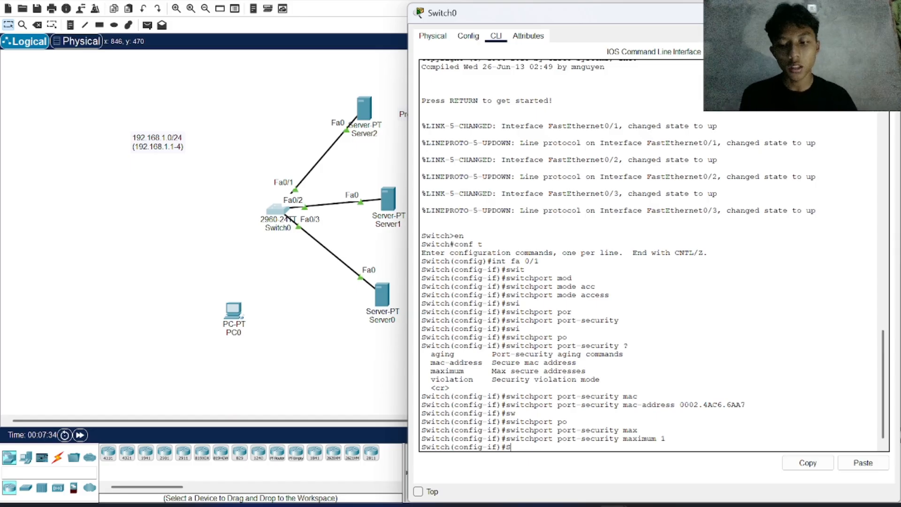
{"action": "type", "text": "w"}
{"action": "key", "text": "Tab"}
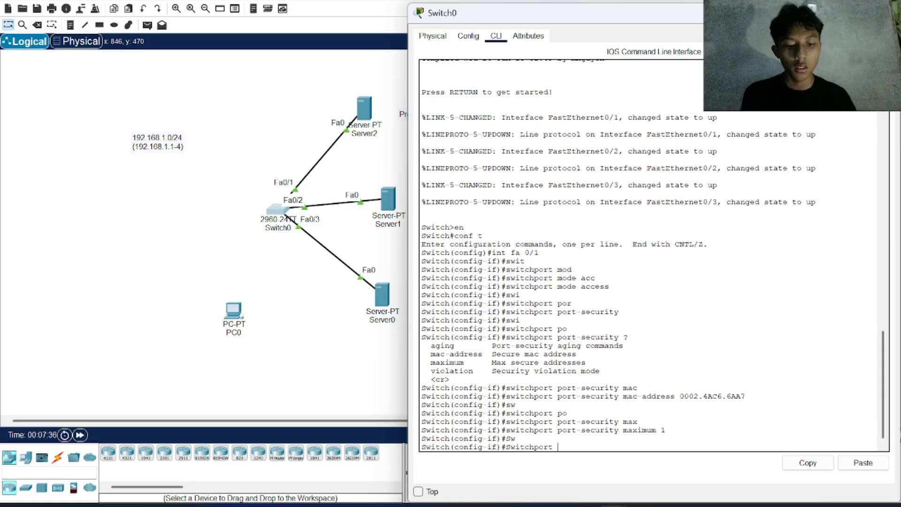
{"action": "type", "text": "po"}
{"action": "key", "text": "Tab"}
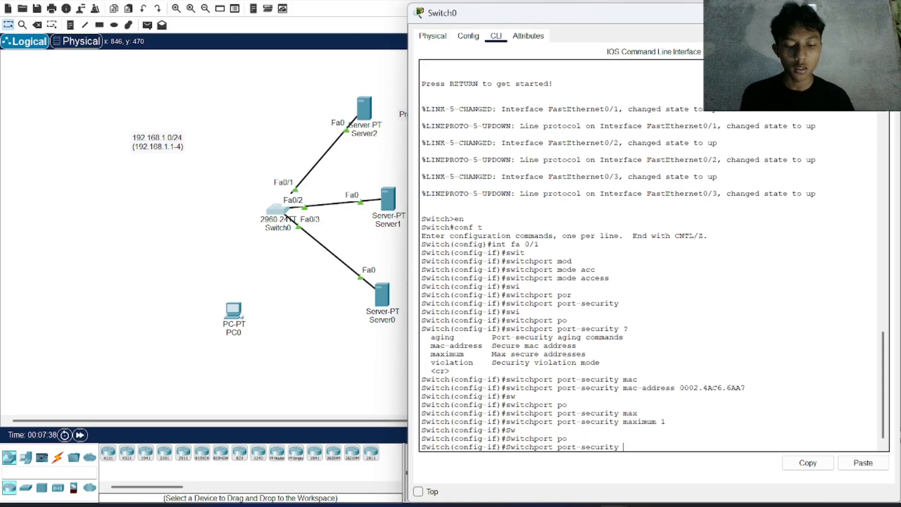
{"action": "type", "text": "viio"}
{"action": "key", "text": "Tab"}
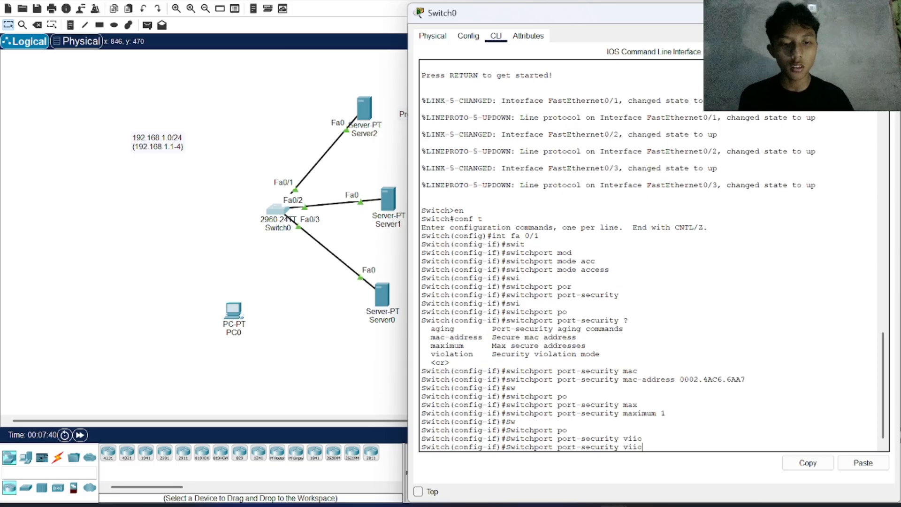
{"action": "key", "text": "BackSpace"}
{"action": "key", "text": "BackSpace"}
{"action": "type", "text": "o"}
{"action": "key", "text": "Tab"}
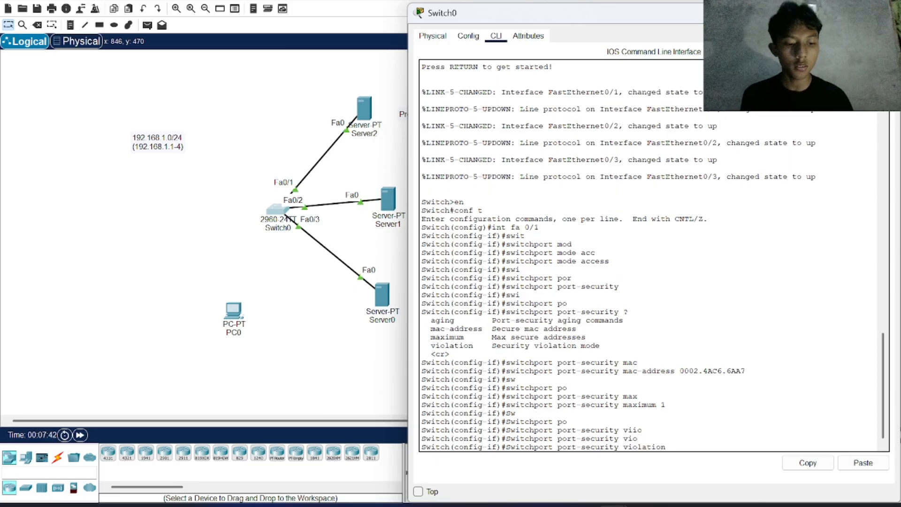
{"action": "type", "text": "?"}
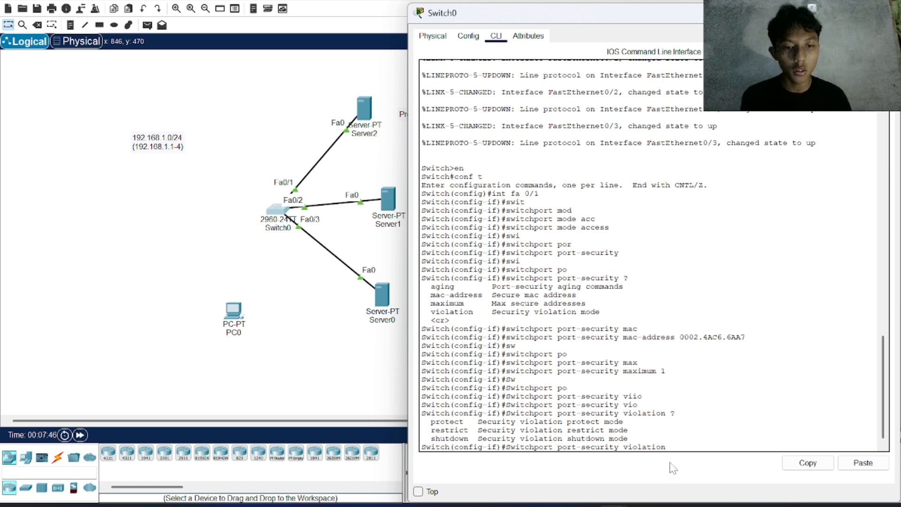
{"action": "type", "text": "pro"}
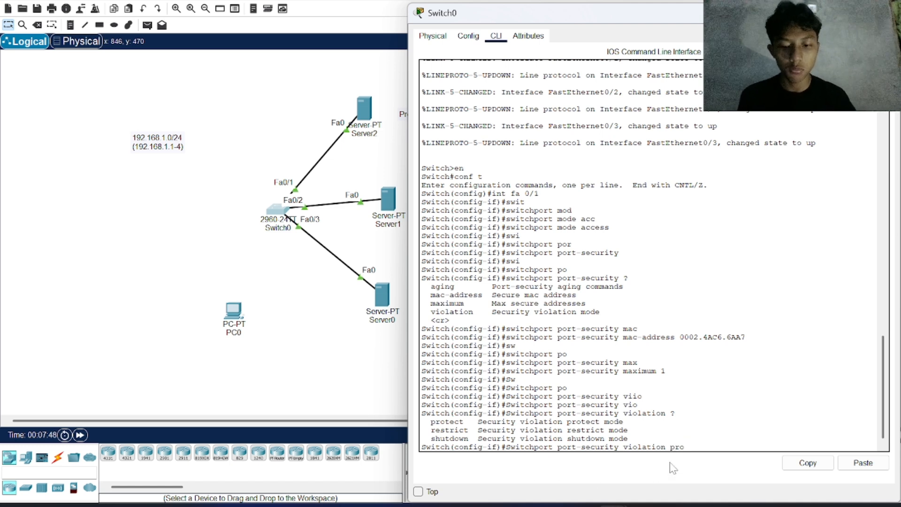
{"action": "key", "text": "Tab"}
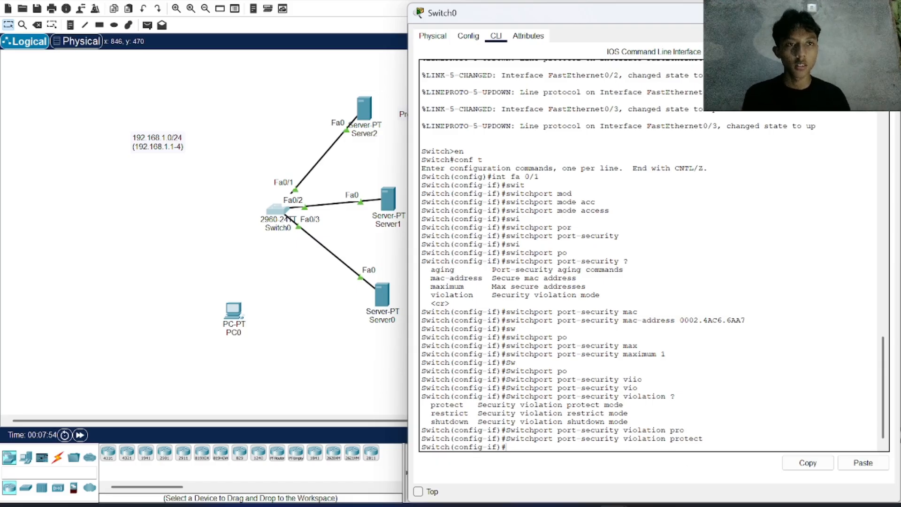
Step: Display the port security details of fa0/1 with do show port int fa0/1 and review the port security and status lines
{"action": "type", "text": "do show"}
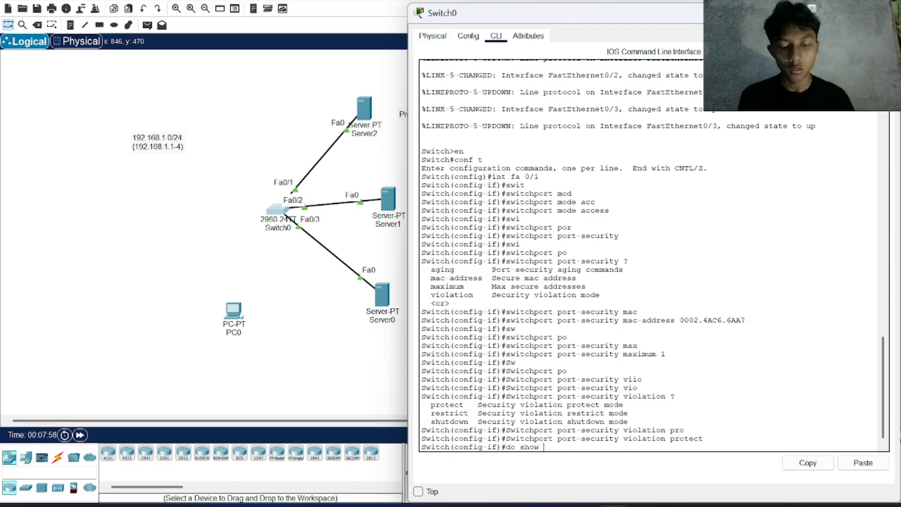
{"action": "type", "text": " por"}
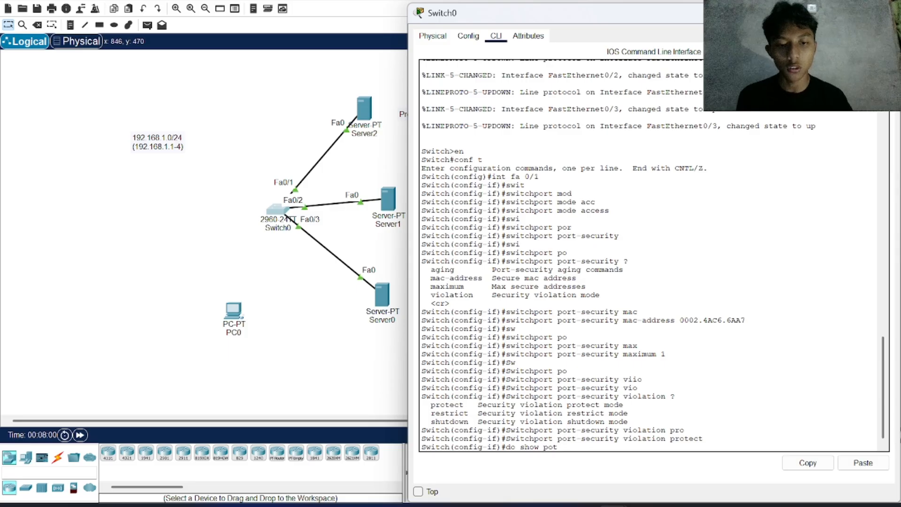
{"action": "type", "text": "t"}
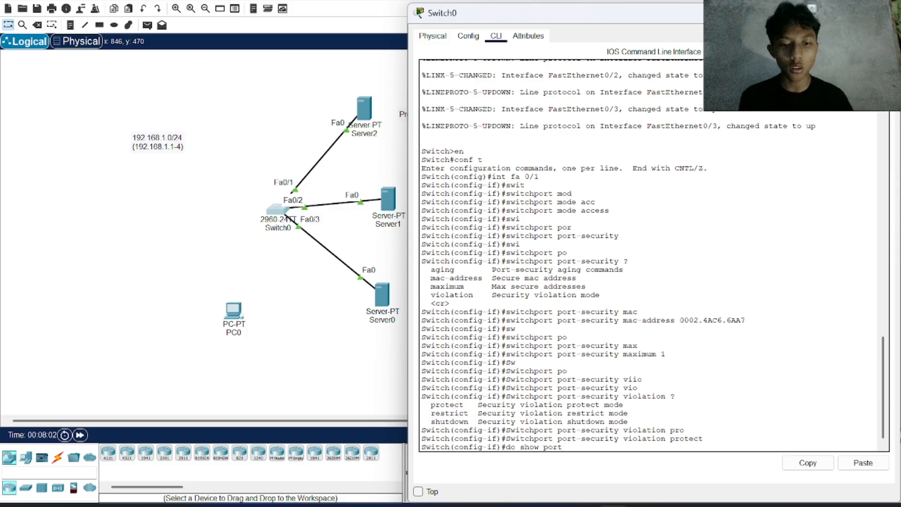
{"action": "type", "text": " int fa"}
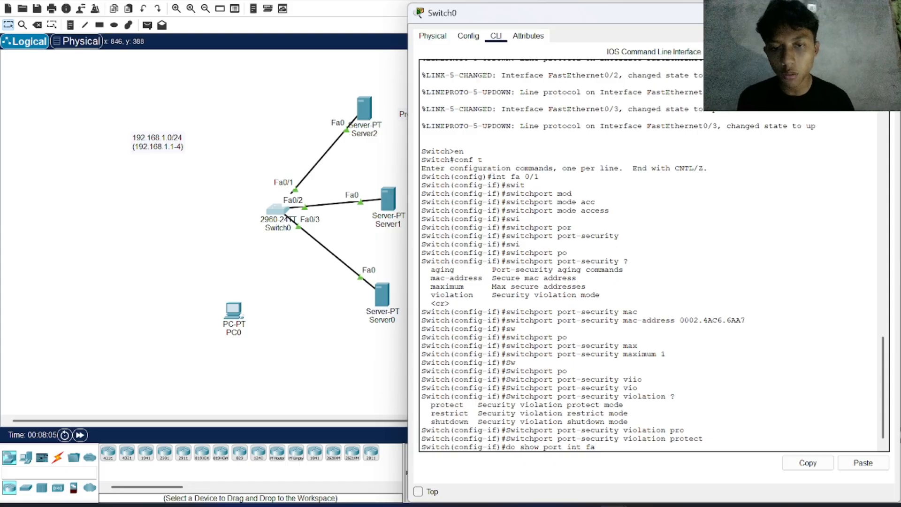
{"action": "type", "text": "0/1"}
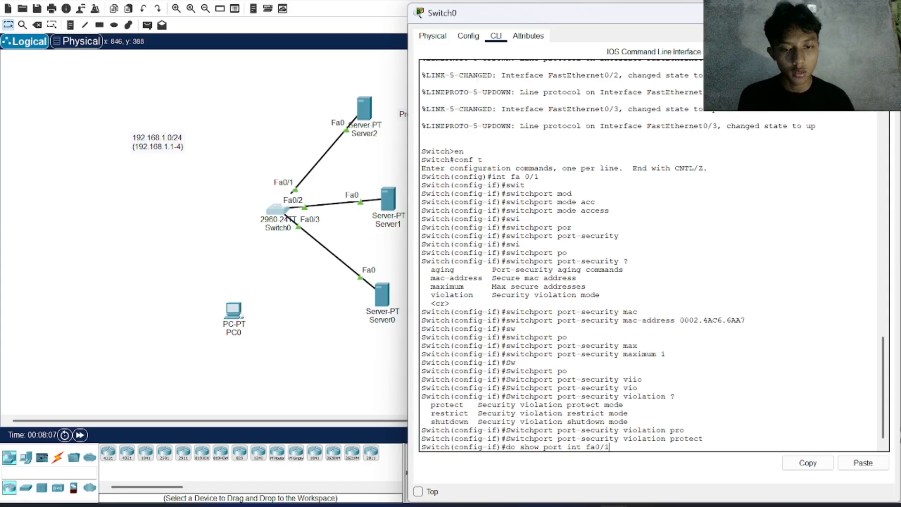
{"action": "key", "text": "Return"}
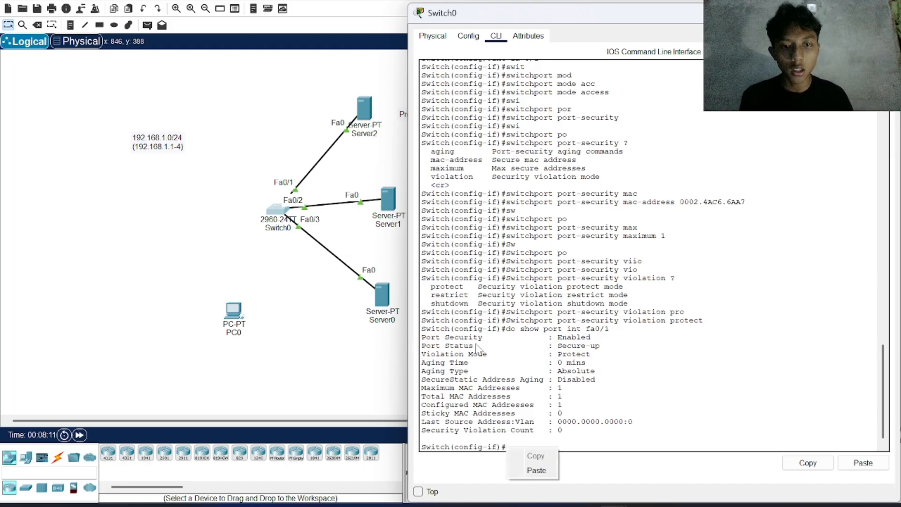
{"action": "mouse_move", "coordinate": [590, 337]}
{"action": "left_mouse_down"}
{"action": "mouse_move", "coordinate": [422, 337]}
{"action": "mouse_move", "coordinate": [432, 347]}
{"action": "mouse_move", "coordinate": [600, 346]}
{"action": "left_mouse_up"}
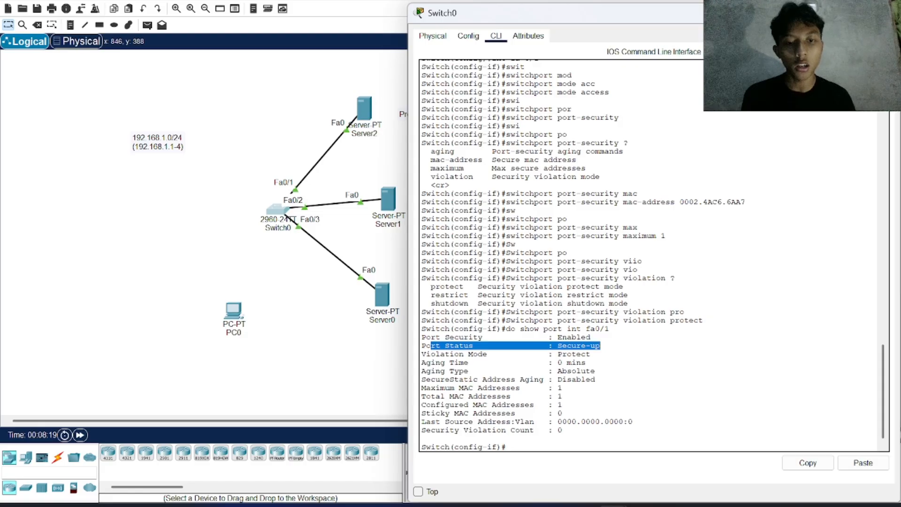
Step: Review the port status and violation mode lines in the fa0/1 port security output
{"action": "left_click", "coordinate": [584, 348]}
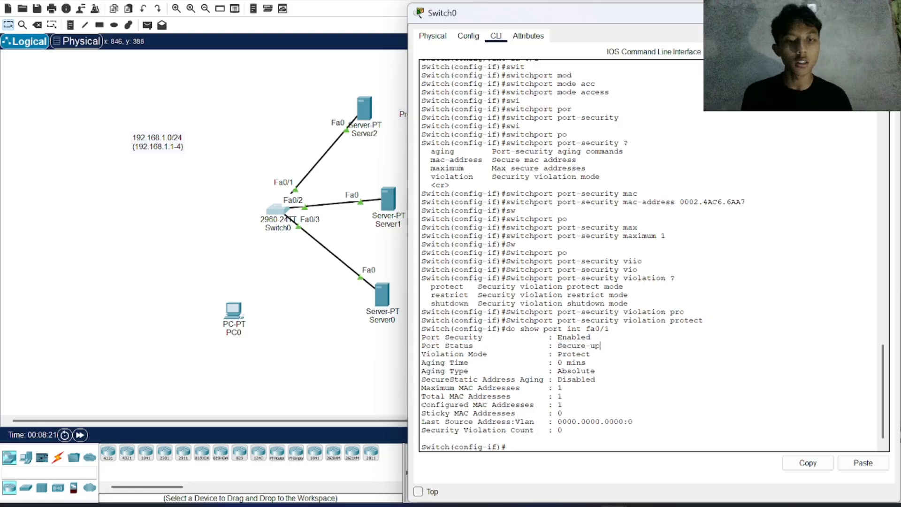
{"action": "left_click_drag", "start_coordinate": [600, 345], "coordinate": [475, 354]}
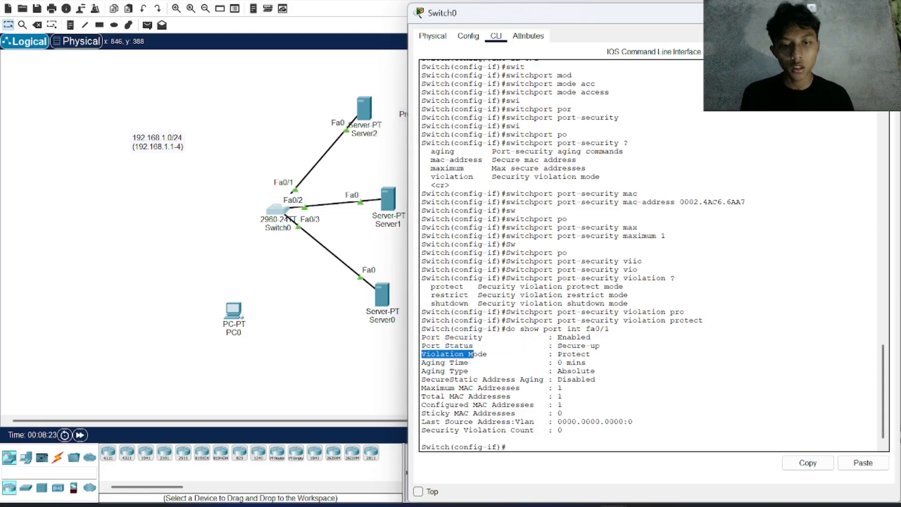
{"action": "left_click_drag", "start_coordinate": [591, 355], "coordinate": [420, 354]}
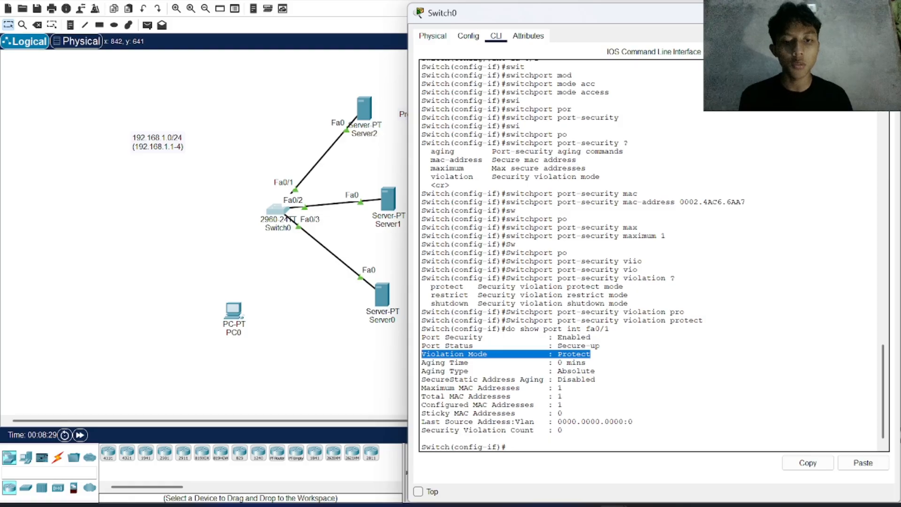
{"action": "left_click", "coordinate": [506, 447]}
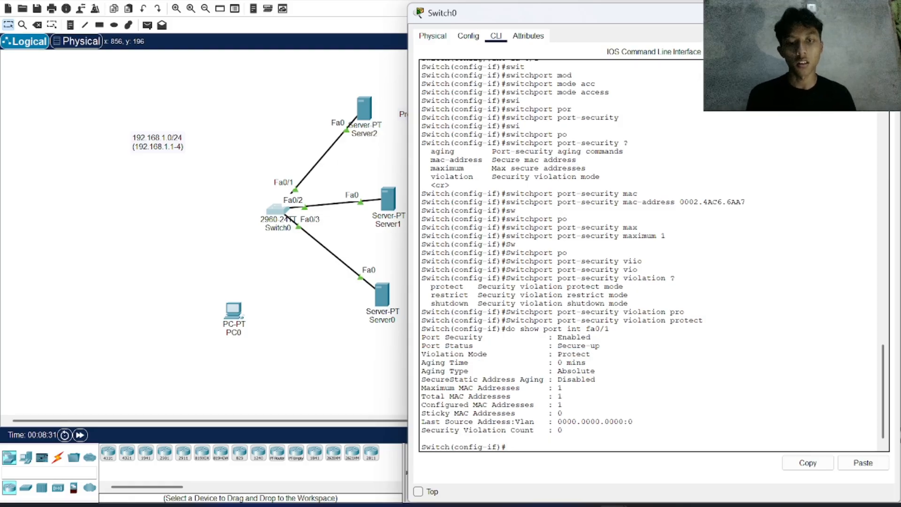
Step: Send a simple PDU from Server2 to Server1 to test connectivity, and delete the test scenario
{"action": "left_click", "coordinate": [385, 153]}
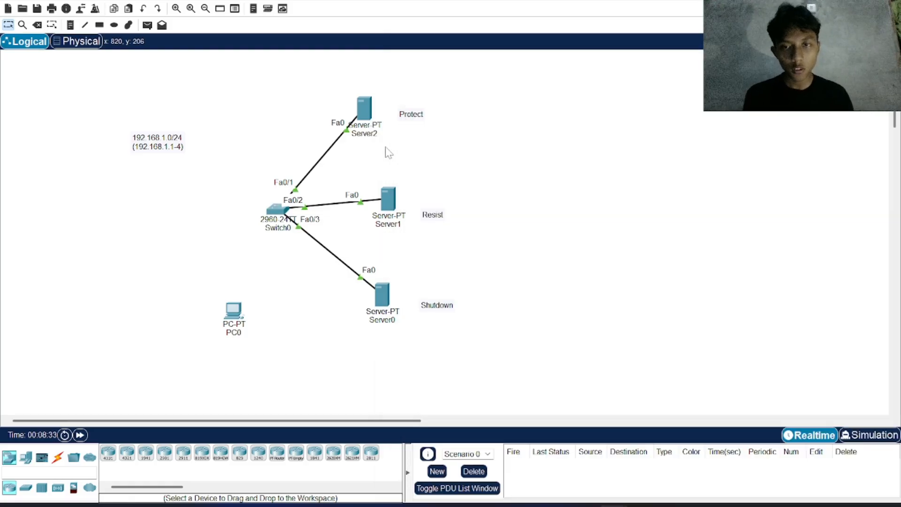
{"action": "left_click", "coordinate": [147, 25]}
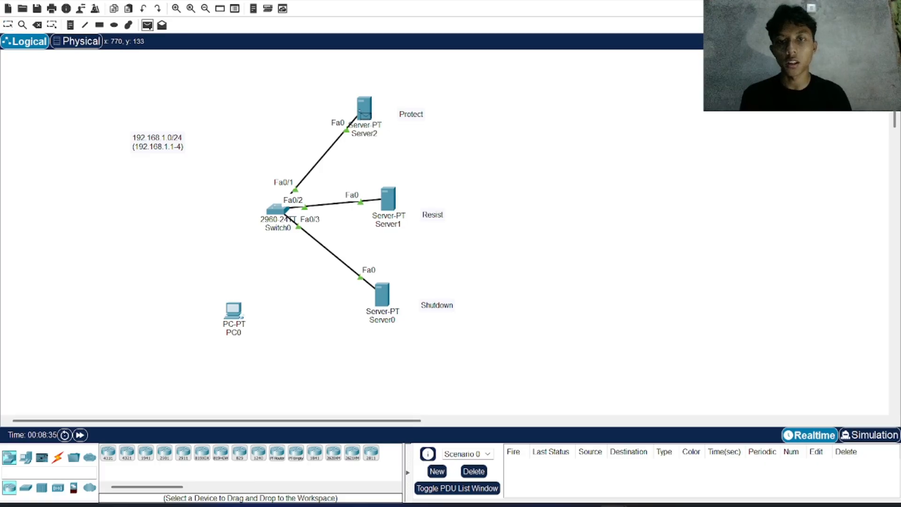
{"action": "left_click", "coordinate": [365, 111]}
{"action": "left_click", "coordinate": [392, 207]}
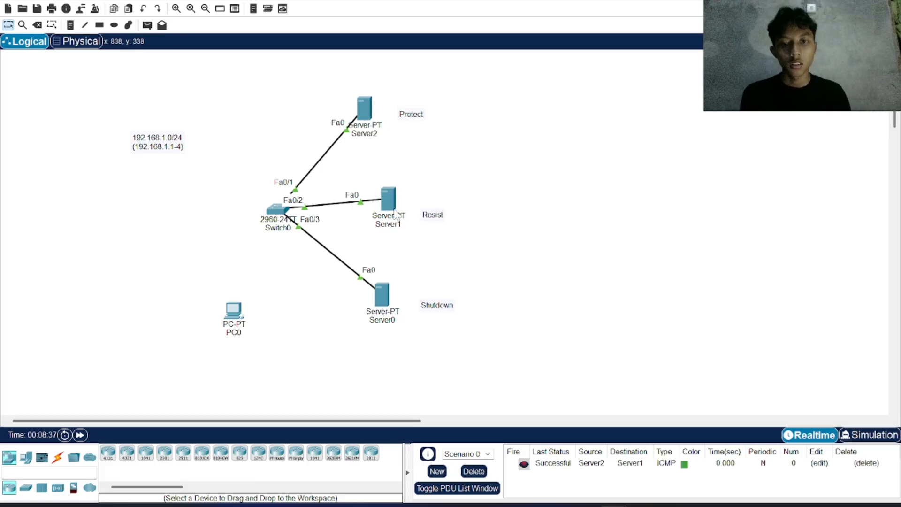
{"action": "left_click", "coordinate": [474, 471]}
{"action": "left_click", "coordinate": [365, 109]}
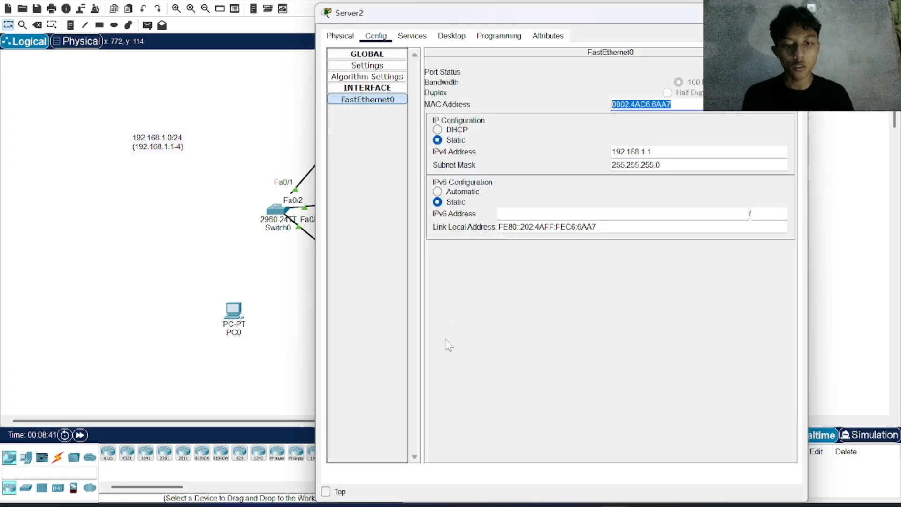
{"action": "left_click", "coordinate": [307, 124]}
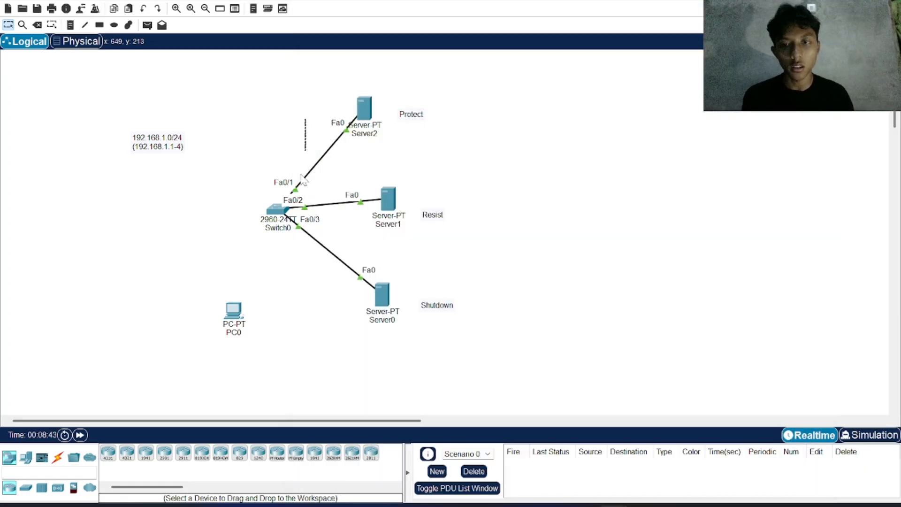
Step: Display Switch0's port security details for the first port again with do show port int fa 0/1
{"action": "left_click", "coordinate": [270, 208]}
{"action": "type", "text": "do "}
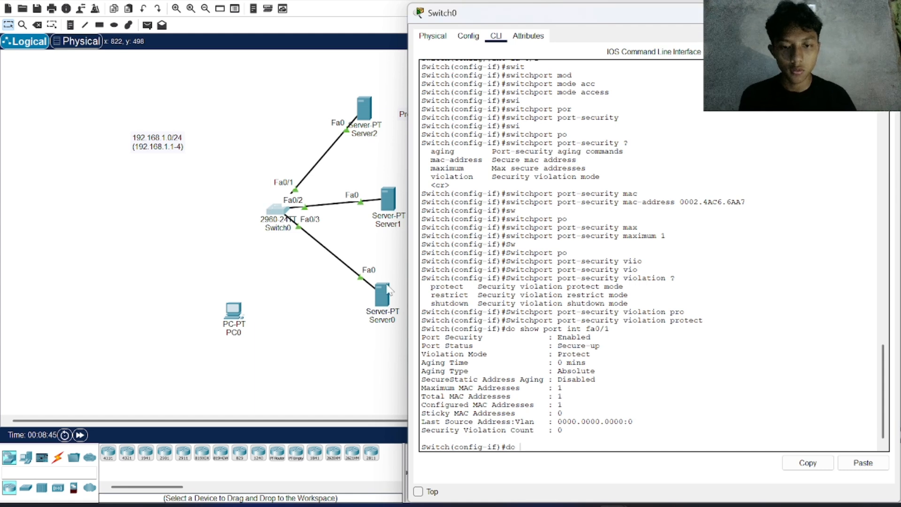
{"action": "type", "text": "show port "}
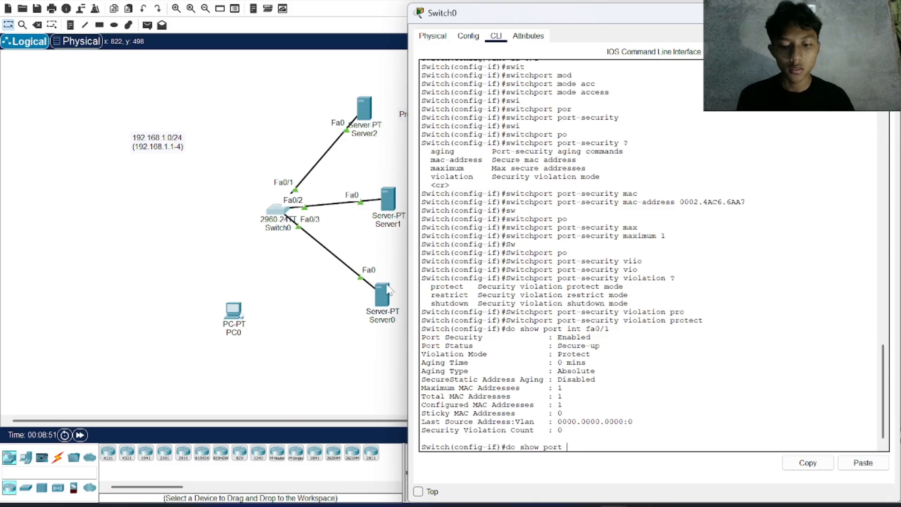
{"action": "type", "text": "int fa "}
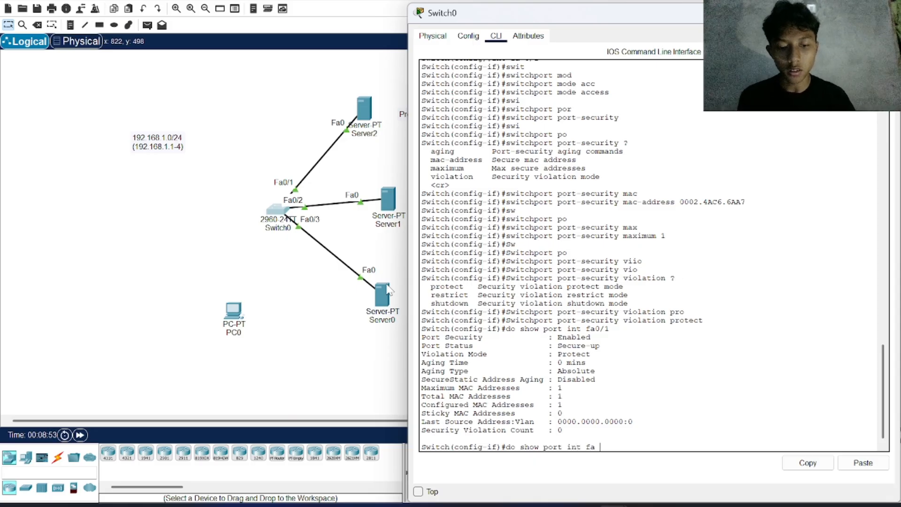
{"action": "type", "text": "0/1"}
{"action": "key", "text": "Return"}
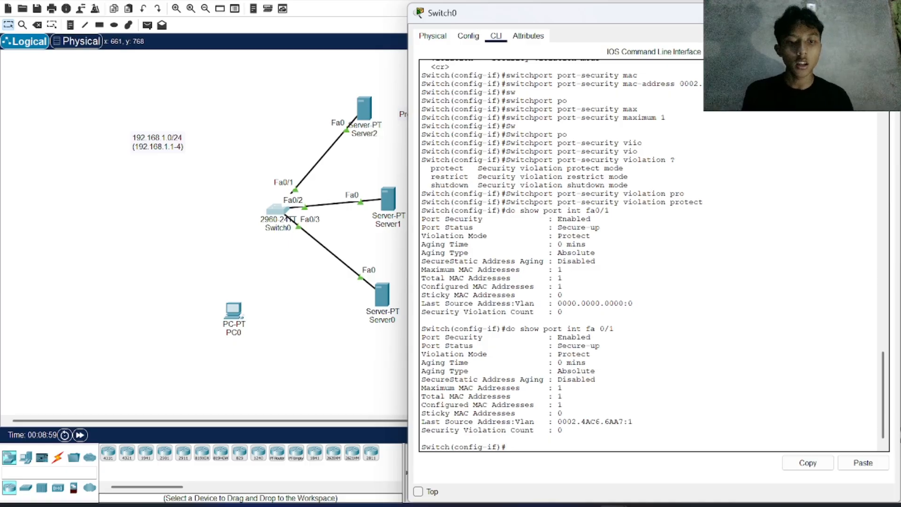
Step: Compare the last source address in the fa 0/1 output with the MAC address in Server2's FastEthernet0 configuration
{"action": "left_click_drag", "start_coordinate": [632, 421], "coordinate": [557, 421]}
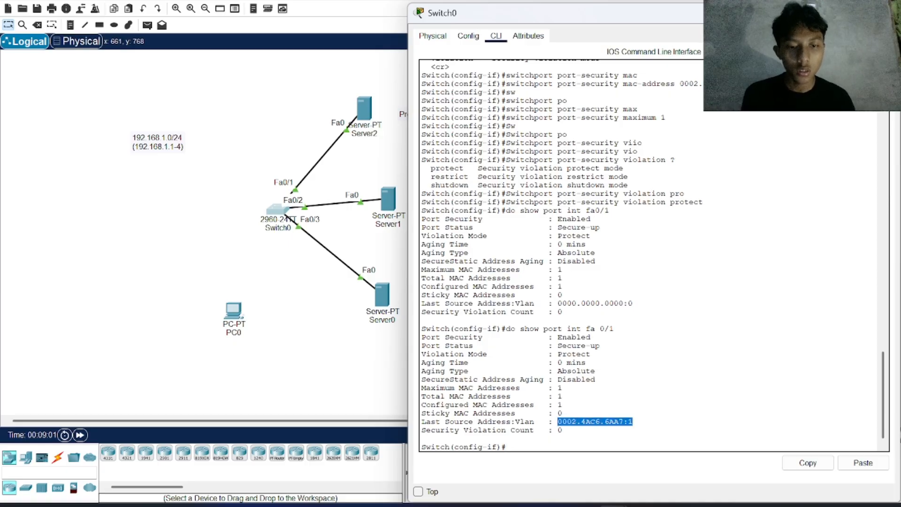
{"action": "left_click", "coordinate": [363, 110]}
{"action": "left_click", "coordinate": [364, 111]}
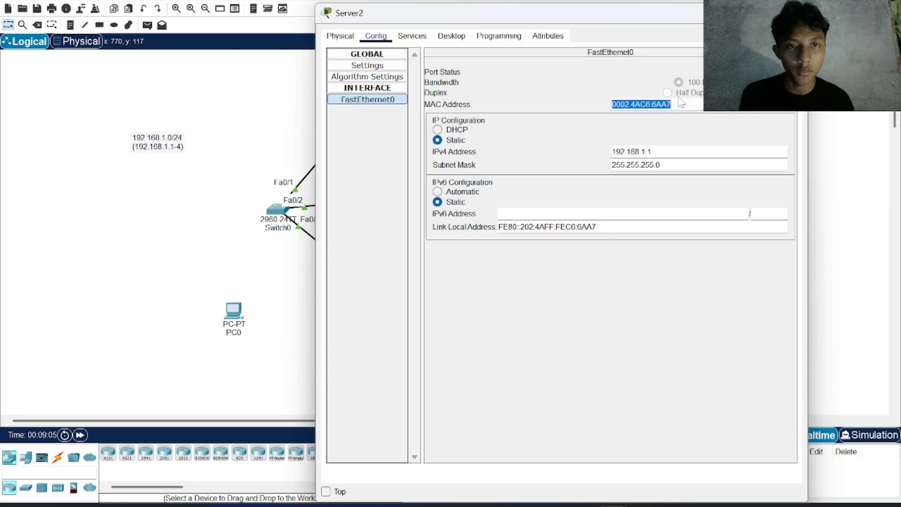
{"action": "left_click", "coordinate": [277, 210]}
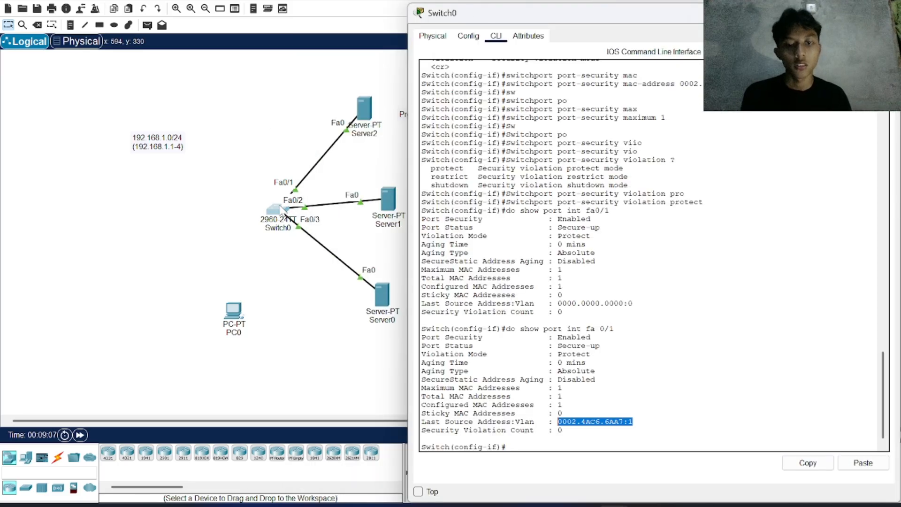
Step: Move the Server2 end of the cable on switch port Fa0/1 to PC0's FastEthernet0 port
{"action": "left_click", "coordinate": [233, 158]}
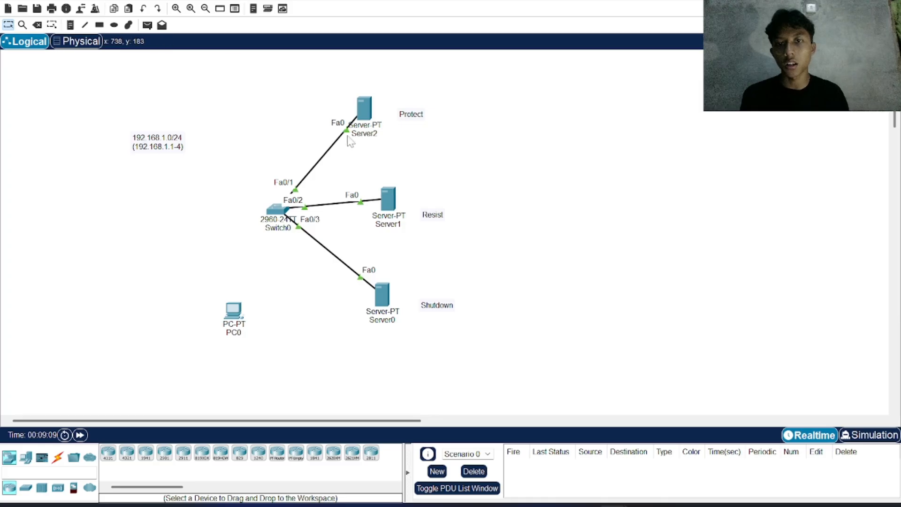
{"action": "left_click_drag", "start_coordinate": [348, 134], "coordinate": [229, 320]}
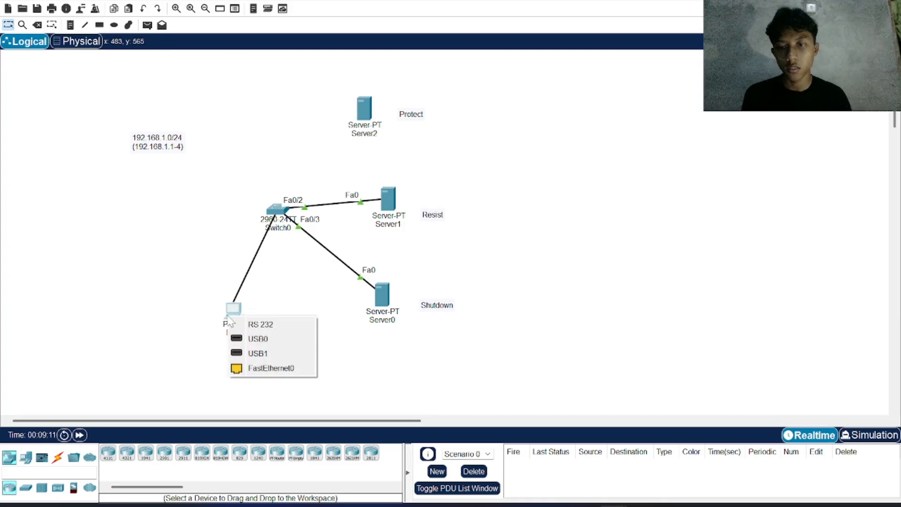
{"action": "left_click", "coordinate": [268, 368]}
Step: Examine the security violation count and link state messages for FastEthernet0/1 in Switch0's command line, and return to the prompt
{"action": "left_click", "coordinate": [274, 211]}
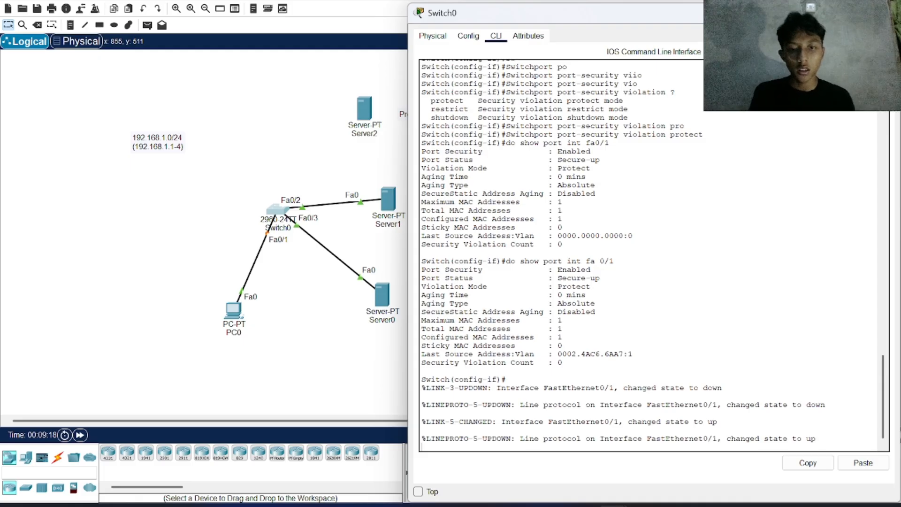
{"action": "left_click_drag", "start_coordinate": [539, 363], "coordinate": [416, 365]}
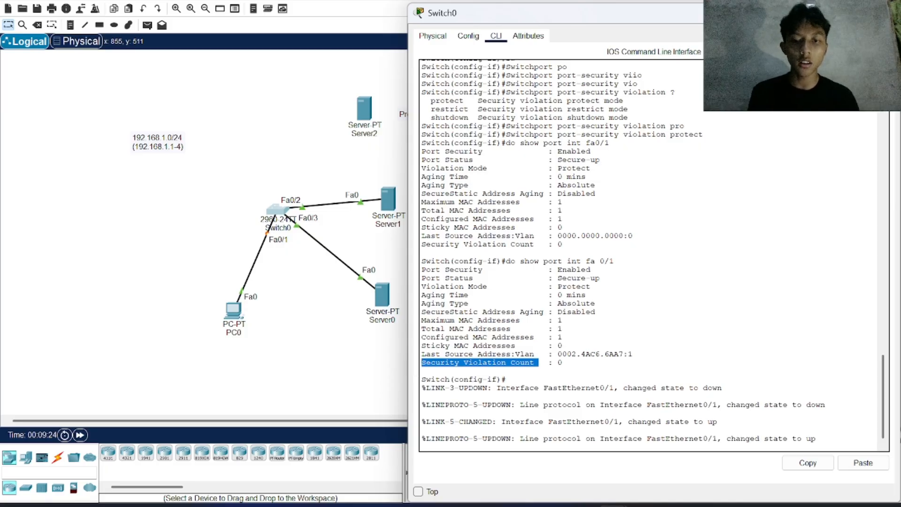
{"action": "left_click", "coordinate": [441, 370]}
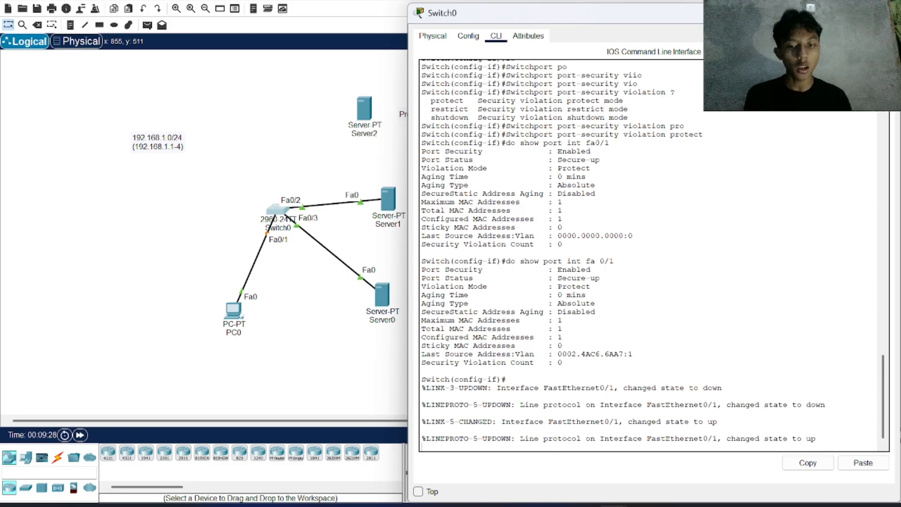
{"action": "key", "text": "Return"}
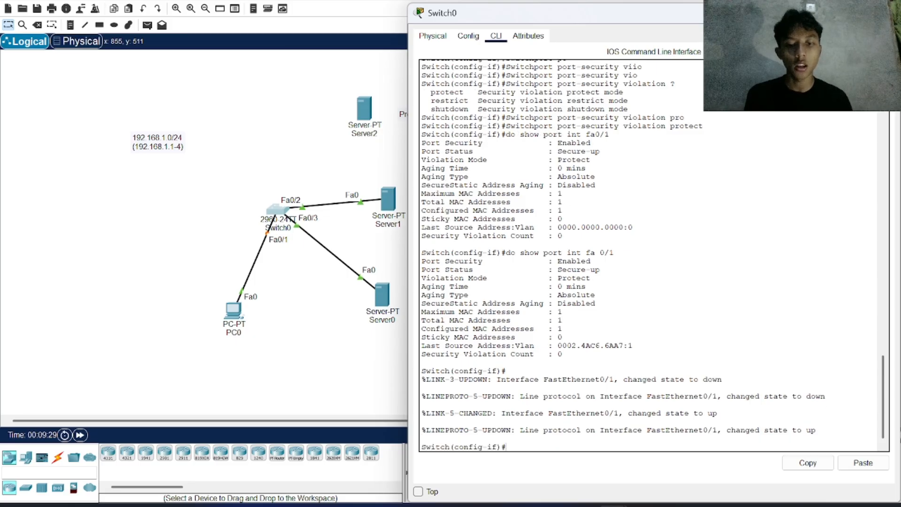
Step: Fast-forward the simulation time and send a simple PDU from PC0 to Server1
{"action": "left_click", "coordinate": [358, 360]}
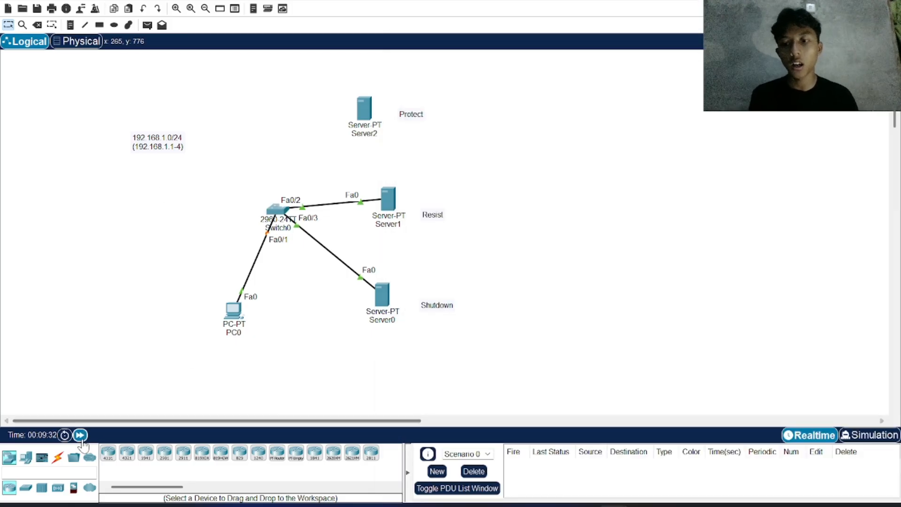
{"action": "left_click", "coordinate": [80, 435]}
{"action": "left_click", "coordinate": [81, 438]}
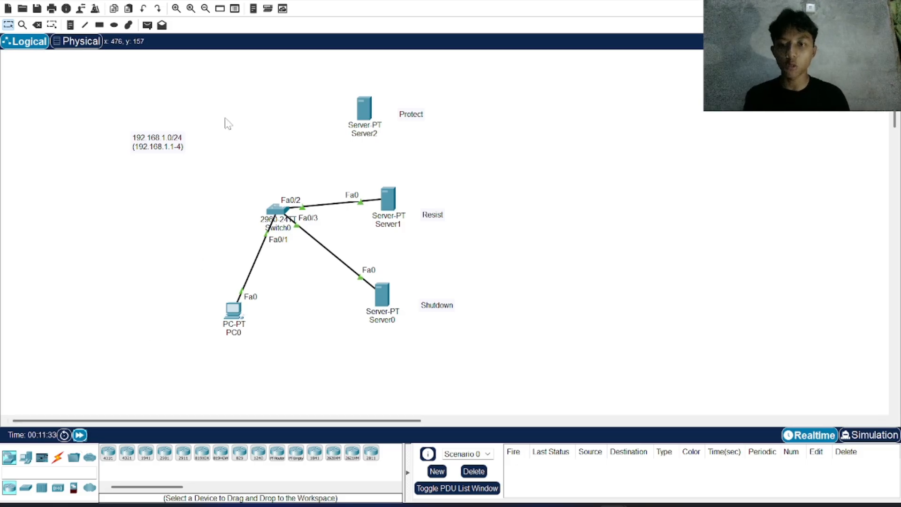
{"action": "left_click", "coordinate": [147, 25]}
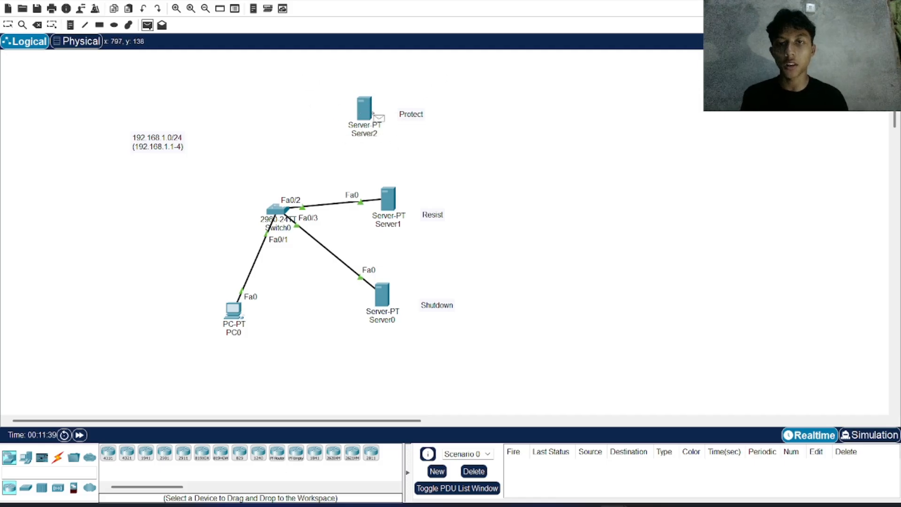
{"action": "left_click", "coordinate": [239, 317]}
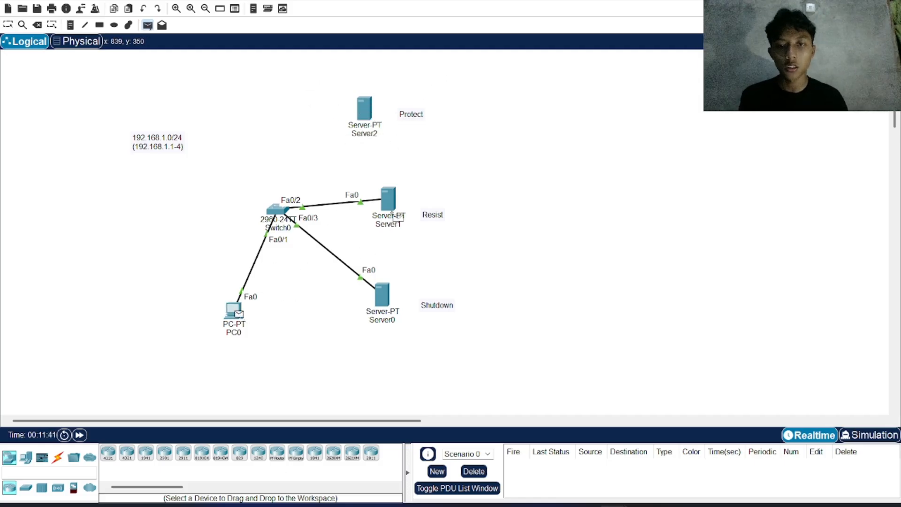
{"action": "left_click", "coordinate": [393, 205]}
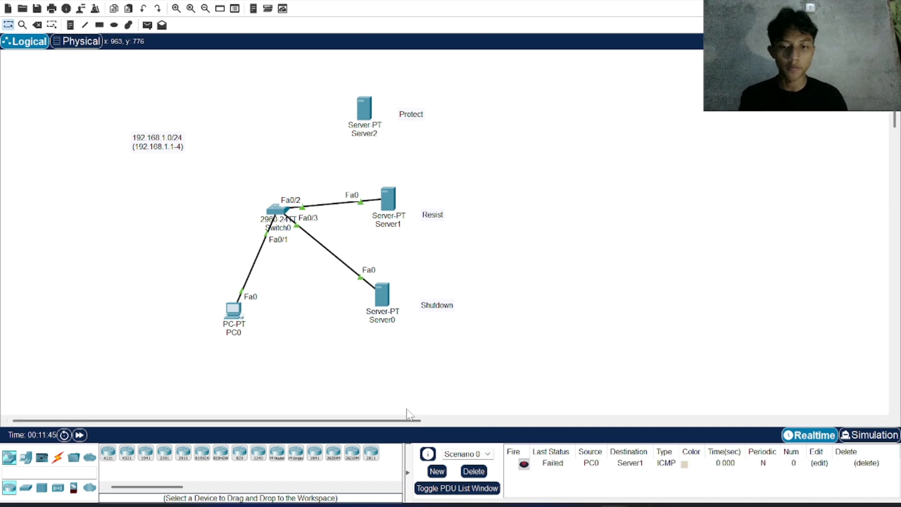
Step: Send a second simple PDU from PC0 to Server0
{"action": "left_click", "coordinate": [148, 25]}
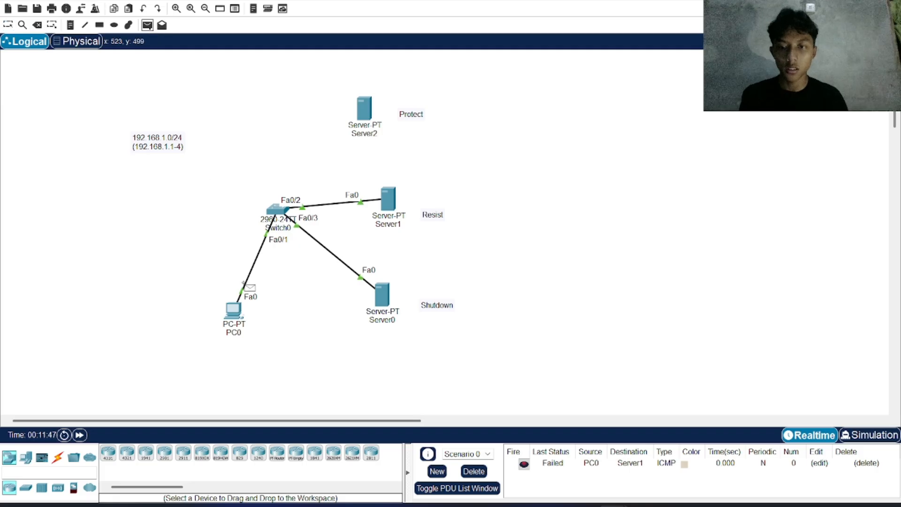
{"action": "left_click", "coordinate": [237, 311]}
{"action": "left_click", "coordinate": [382, 295]}
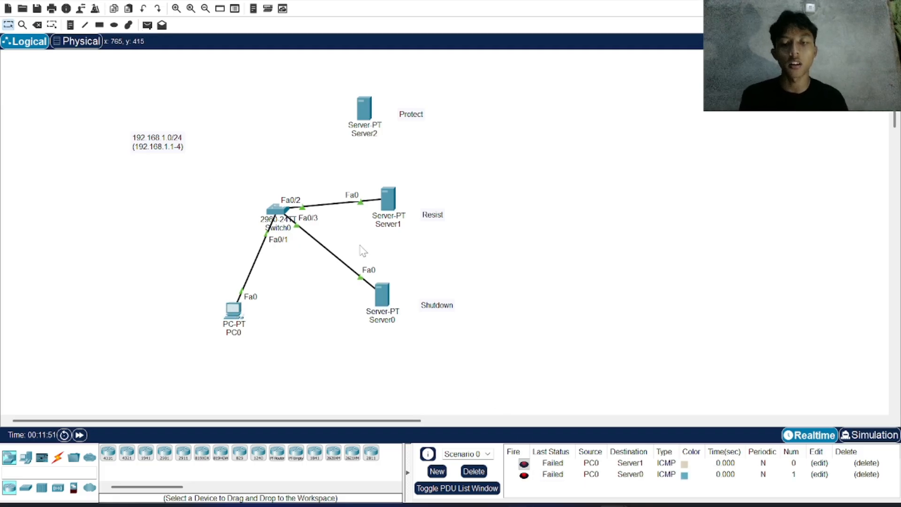
Step: Run do show port int fa 0/1 on Switch0 after the PC0 tests and compare the last source address with the earlier output
{"action": "left_click", "coordinate": [279, 210]}
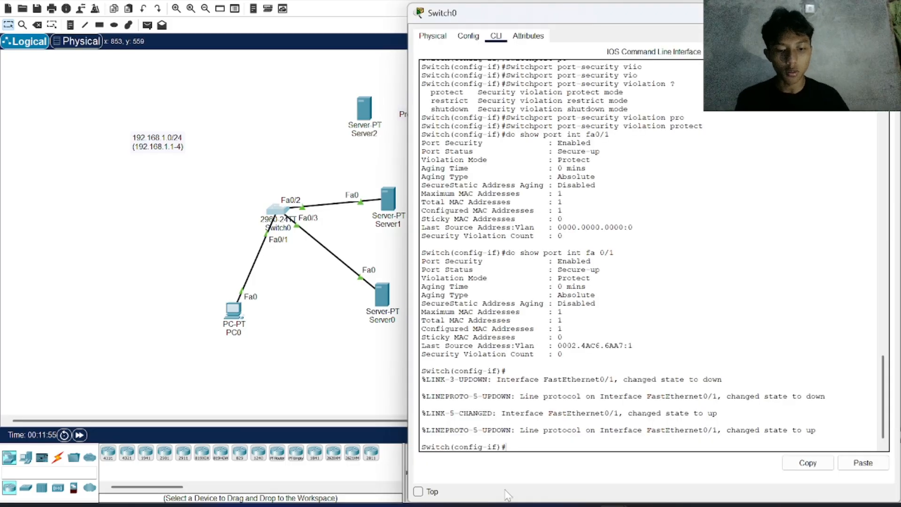
{"action": "type", "text": "do show in"}
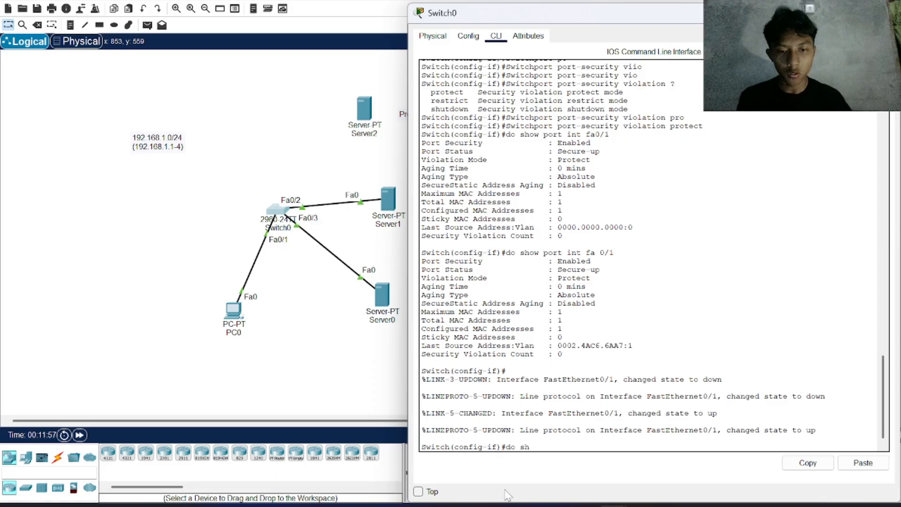
{"action": "key", "text": "BackSpace"}
{"action": "key", "text": "BackSpace"}
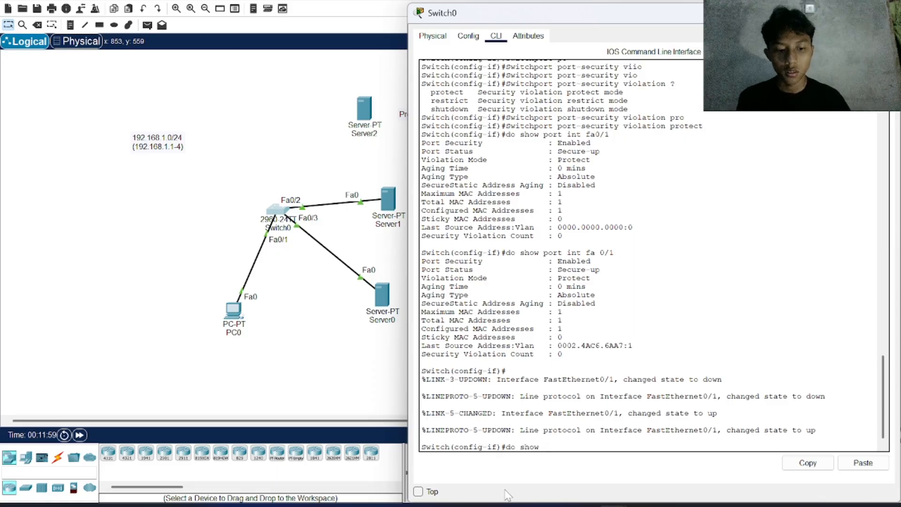
{"action": "type", "text": "port int"}
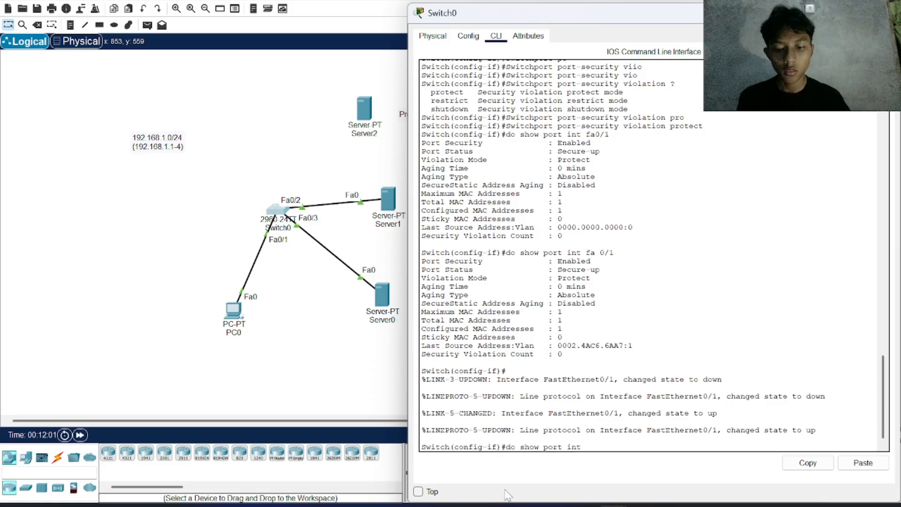
{"action": "type", "text": " fa 0/1"}
{"action": "key", "text": "Return"}
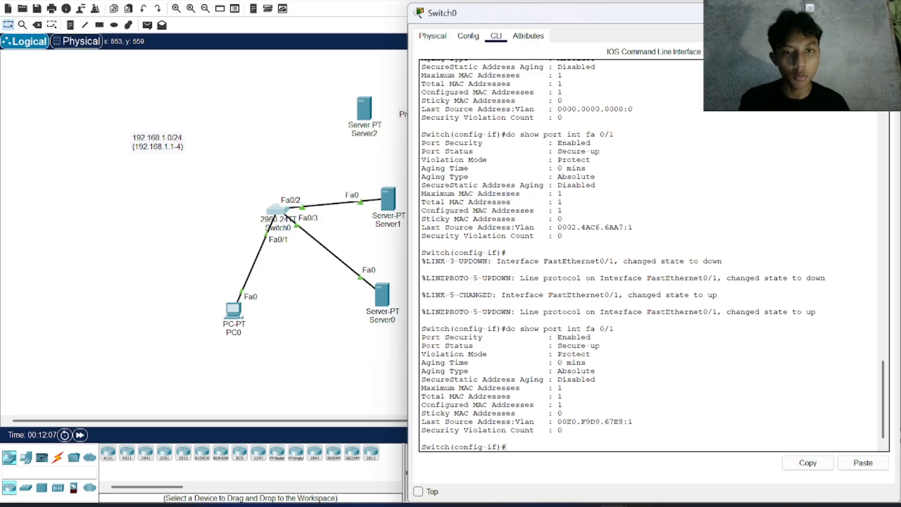
{"action": "left_click_drag", "start_coordinate": [633, 227], "coordinate": [557, 227]}
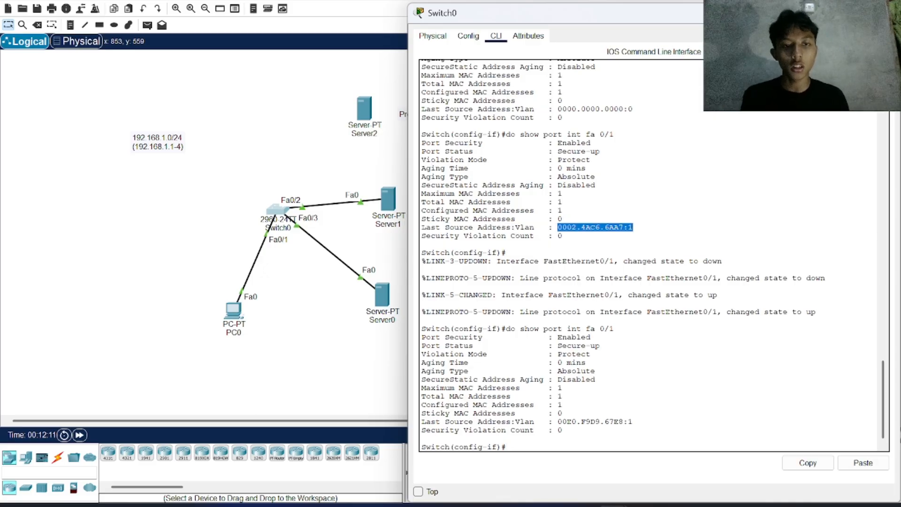
Step: Examine the last source address and security violation count in the latest FastEthernet0/1 port security output
{"action": "left_click_drag", "start_coordinate": [557, 421], "coordinate": [633, 421]}
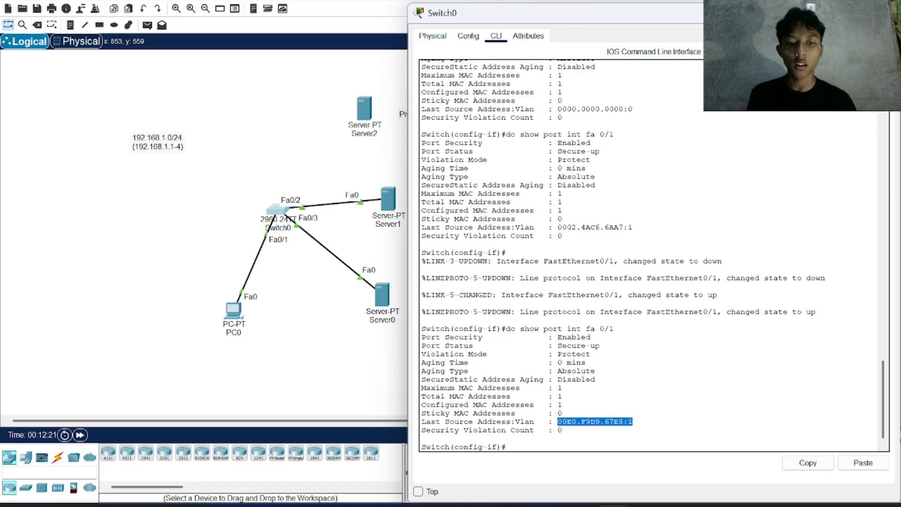
{"action": "left_click", "coordinate": [596, 430]}
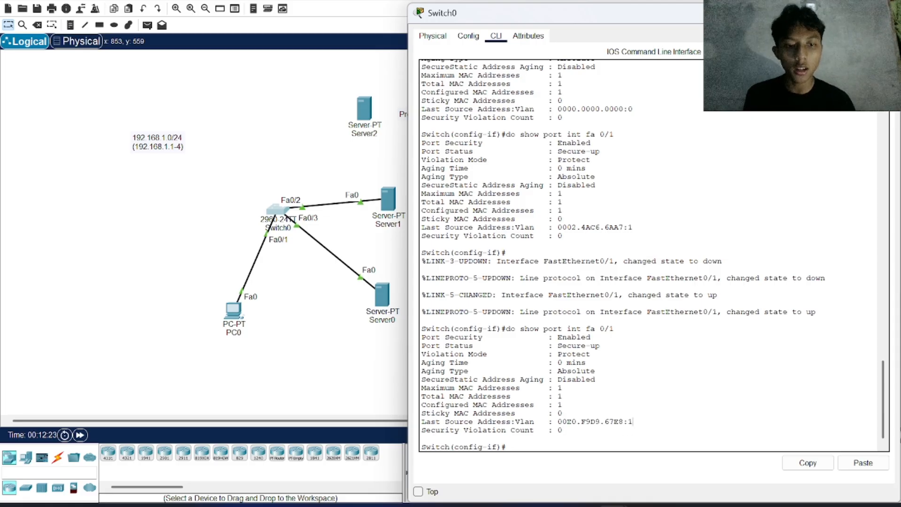
{"action": "left_click_drag", "start_coordinate": [633, 422], "coordinate": [557, 421]}
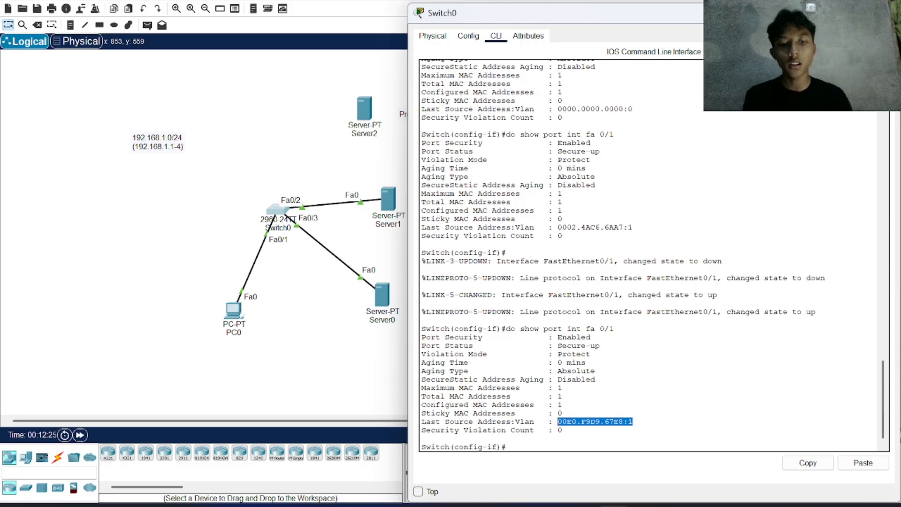
{"action": "left_click", "coordinate": [562, 430]}
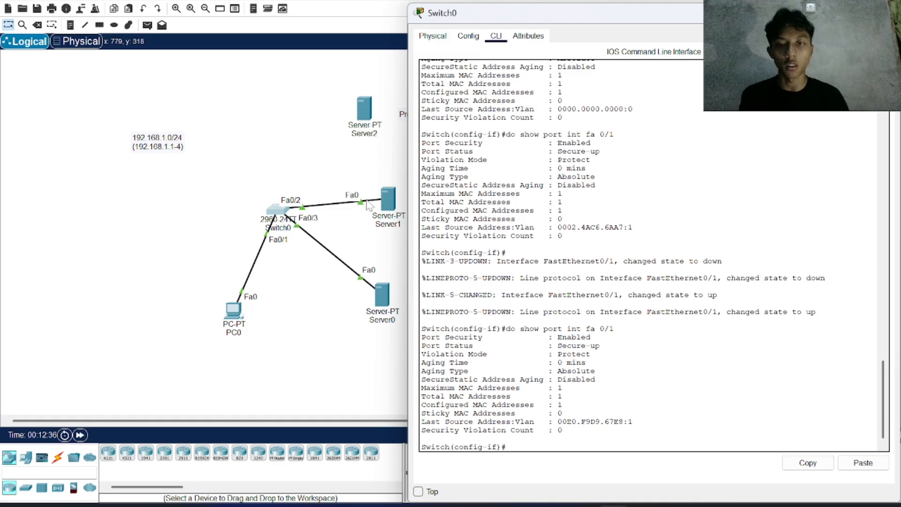
Step: Move the PC0 end of the Switch0 Fa0/1 cable to FastEthernet0 on Server2
{"action": "left_click", "coordinate": [353, 181]}
{"action": "left_click_drag", "start_coordinate": [239, 298], "coordinate": [364, 106]}
{"action": "left_click", "coordinate": [364, 105]}
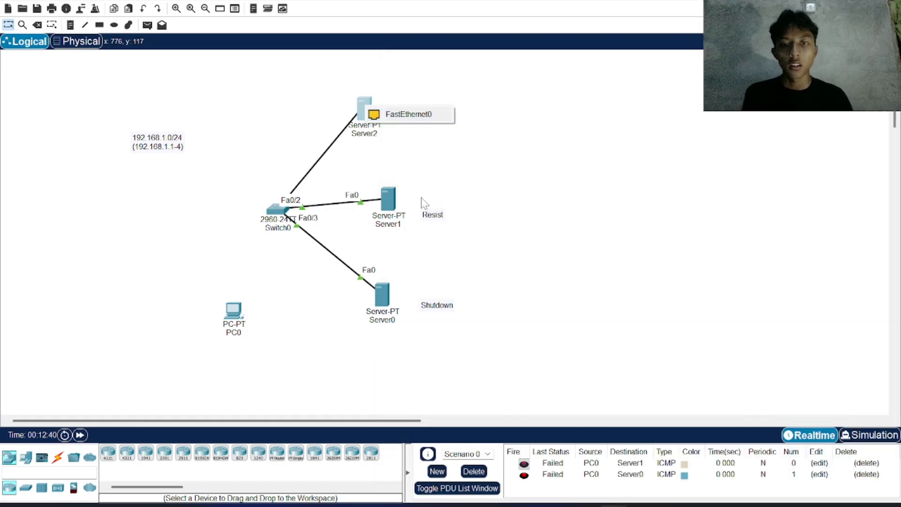
{"action": "left_click", "coordinate": [406, 117]}
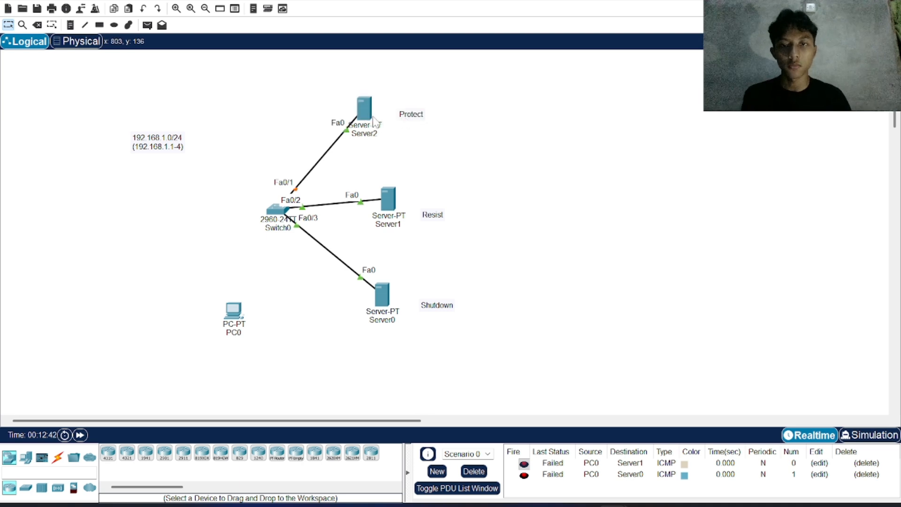
Step: Look up the violation mode names in Switch0's earlier command-line help output and copy the word restrict
{"action": "key", "text": "alt+Tab"}
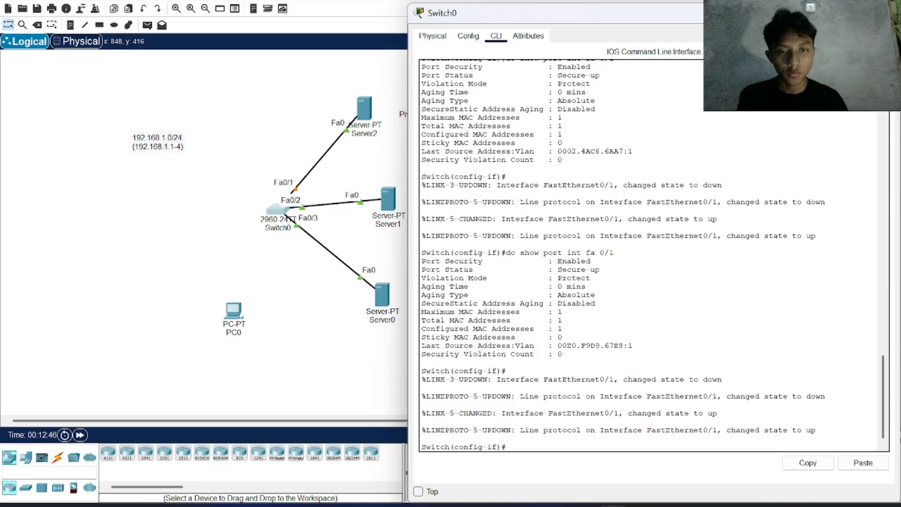
{"action": "scroll", "coordinate": [622, 256], "scroll_direction": "up", "scroll_amount": 8}
{"action": "scroll", "coordinate": [621, 255], "scroll_direction": "up", "scroll_amount": 14}
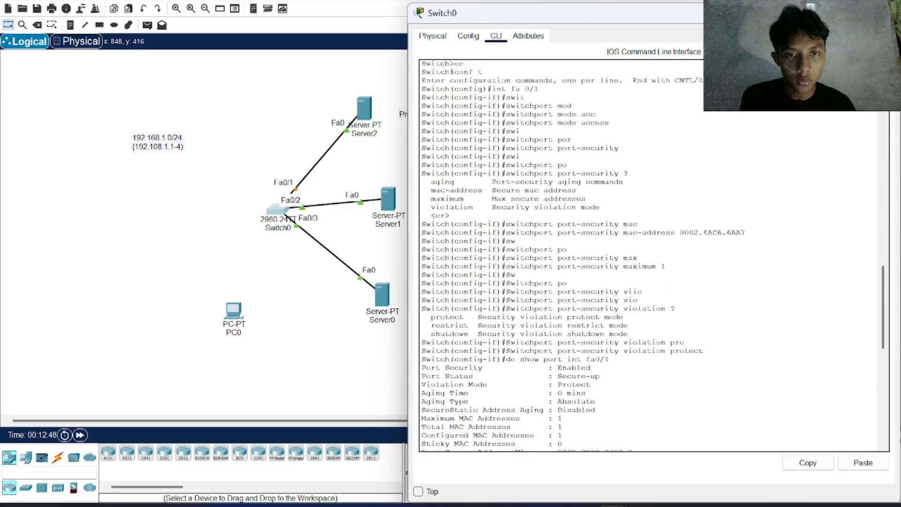
{"action": "scroll", "coordinate": [622, 256], "scroll_direction": "down", "scroll_amount": 6}
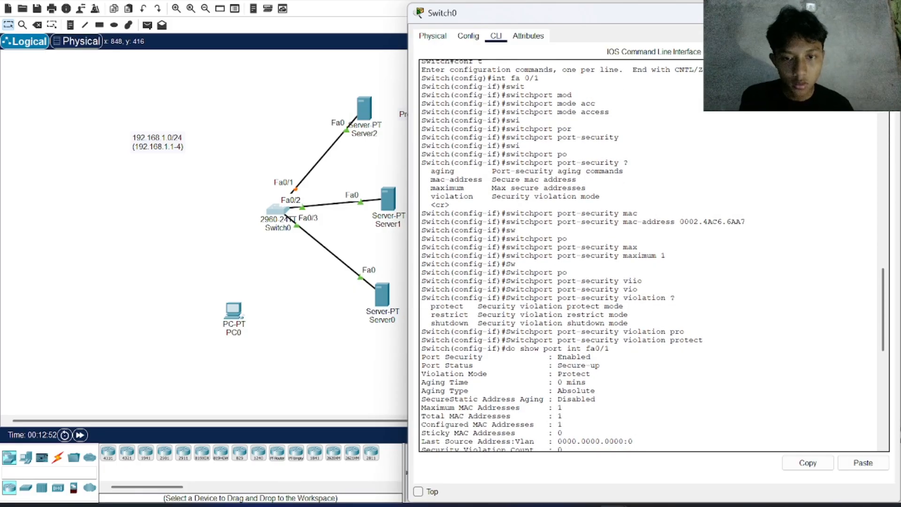
{"action": "scroll", "coordinate": [622, 256], "scroll_direction": "down", "scroll_amount": 2}
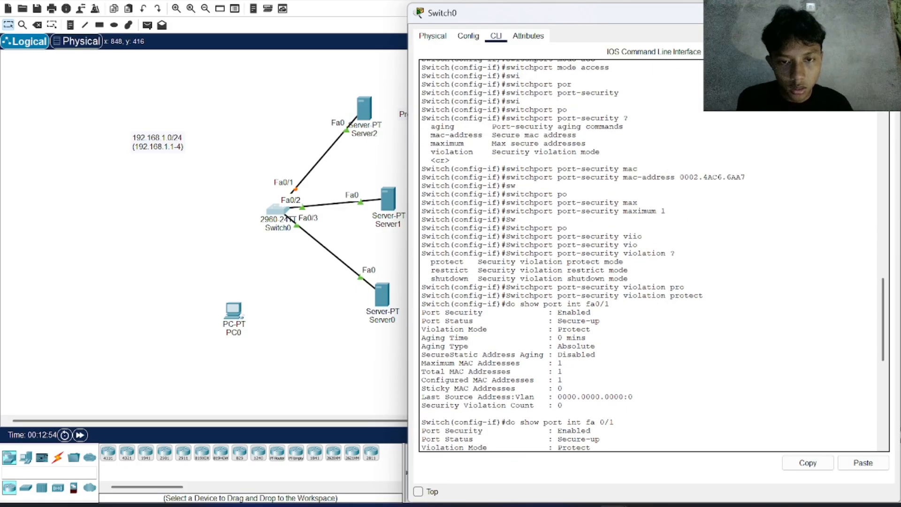
{"action": "left_click_drag", "start_coordinate": [473, 270], "coordinate": [431, 270]}
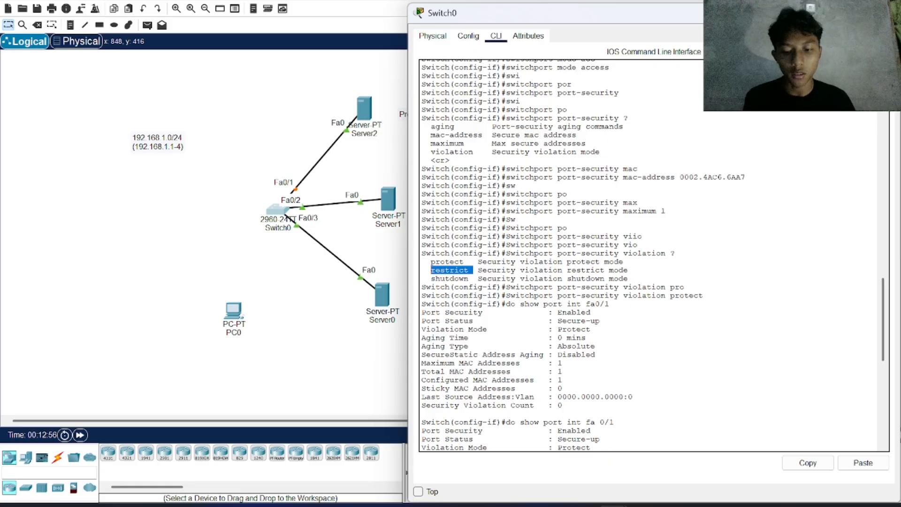
{"action": "left_click", "coordinate": [807, 463]}
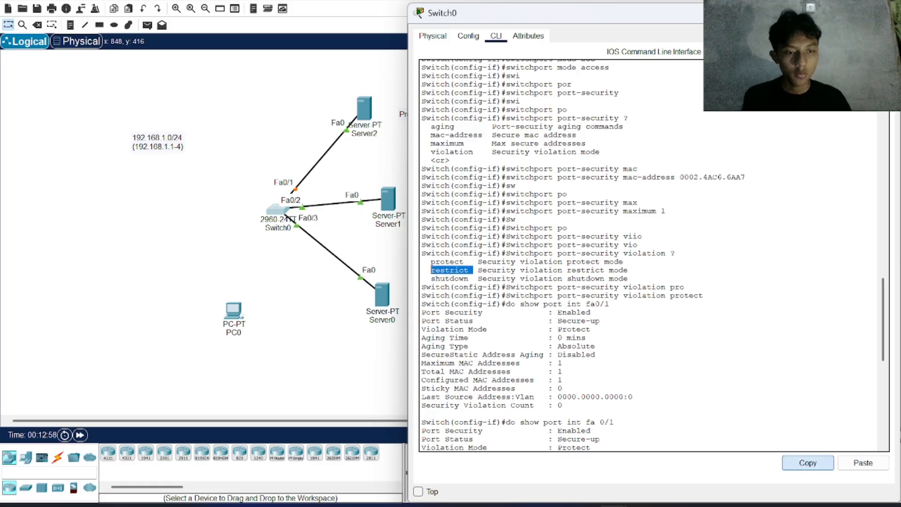
Step: Change the Resist note beside Server1 to read restrict
{"action": "left_click", "coordinate": [367, 378]}
{"action": "double_click", "coordinate": [443, 214]}
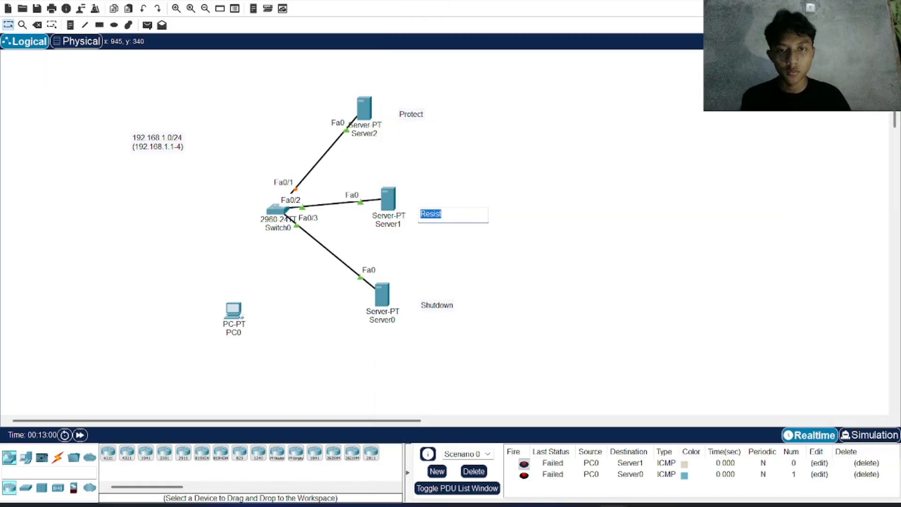
{"action": "type", "text": "V"}
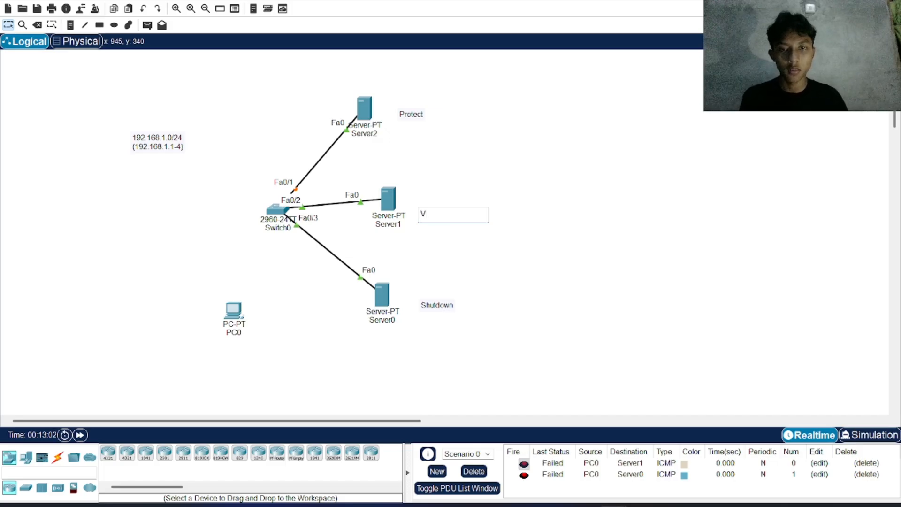
{"action": "key", "text": "BackSpace"}
{"action": "type", "text": "restrict"}
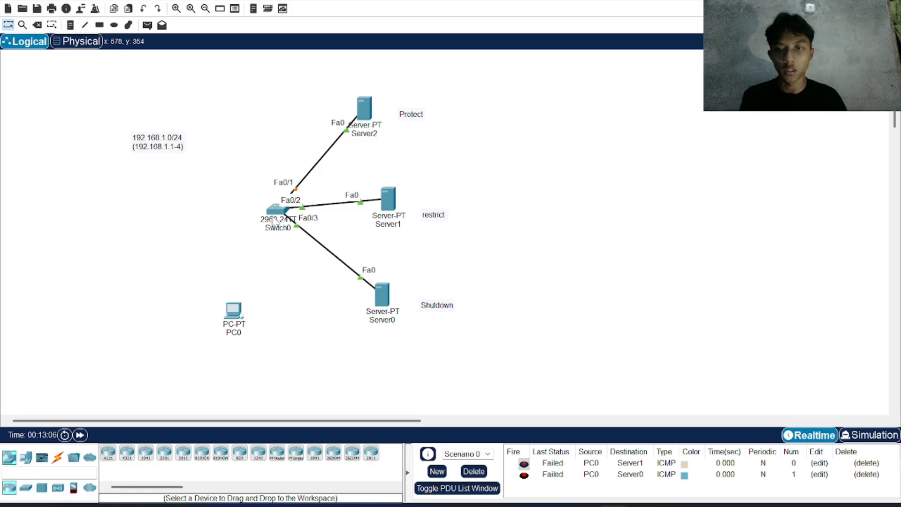
Step: Fast-forward the simulation time to send a simple PDU from Server2 to Server0, and clear the scenario's PDU list
{"action": "left_click", "coordinate": [277, 209]}
{"action": "left_click", "coordinate": [271, 373]}
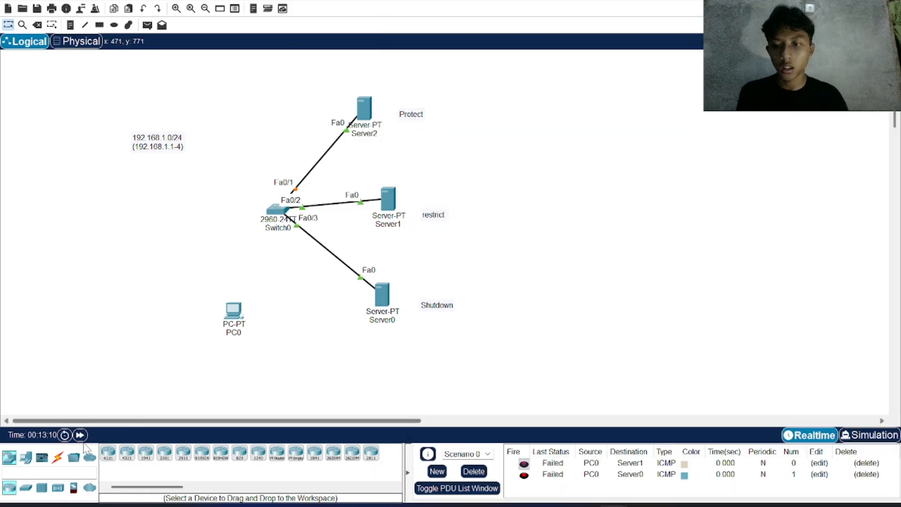
{"action": "left_click", "coordinate": [80, 435]}
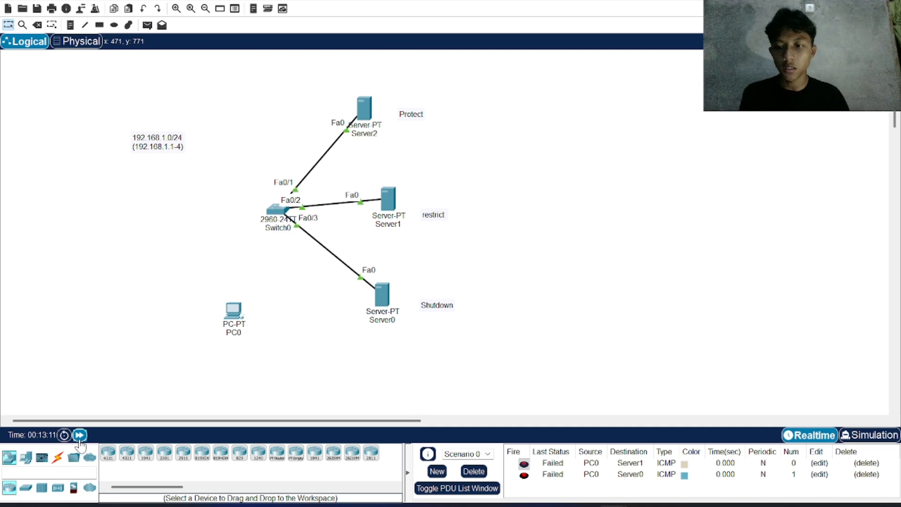
{"action": "left_click", "coordinate": [147, 25]}
{"action": "left_click", "coordinate": [375, 119]}
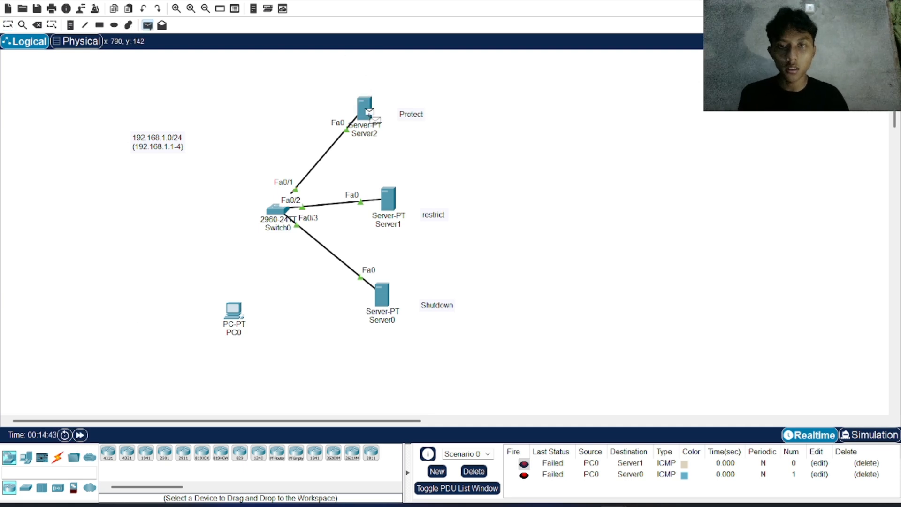
{"action": "left_click", "coordinate": [382, 294]}
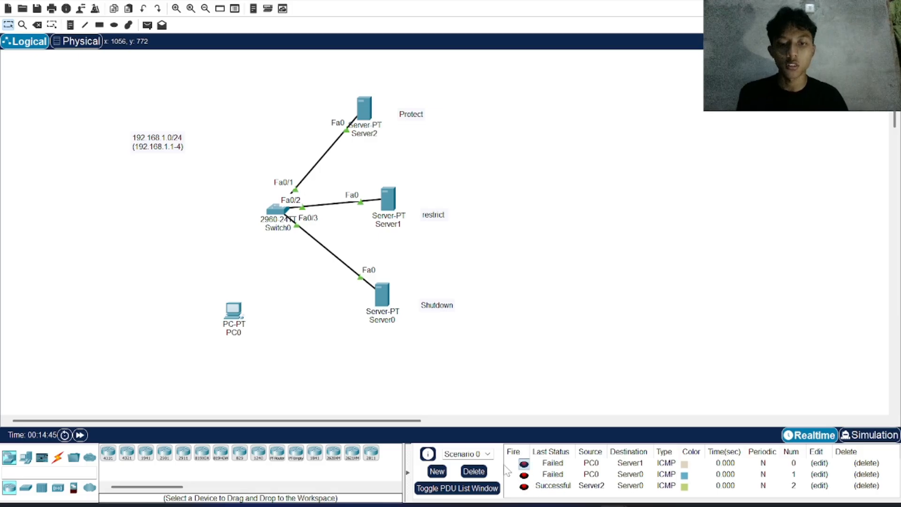
{"action": "left_click", "coordinate": [473, 471]}
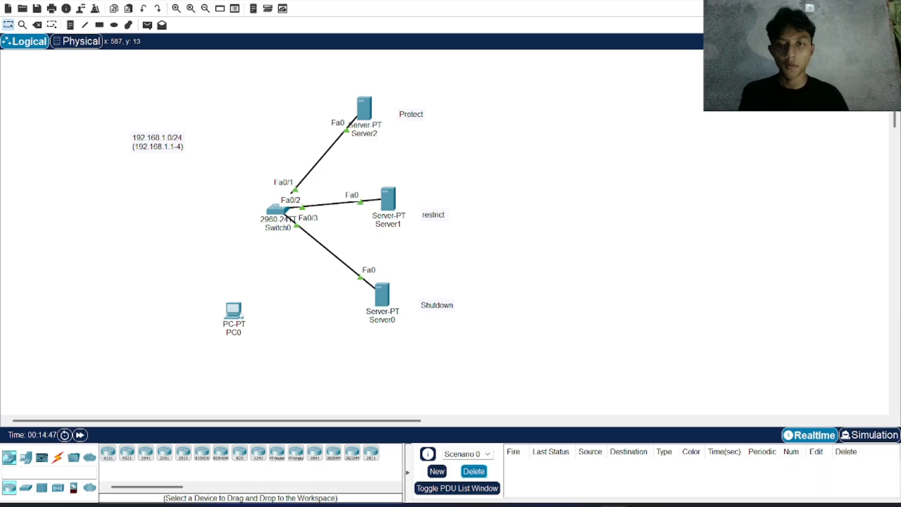
Step: Return to Switch0's command line and enter interface configuration for fa 0/2
{"action": "left_click", "coordinate": [271, 218]}
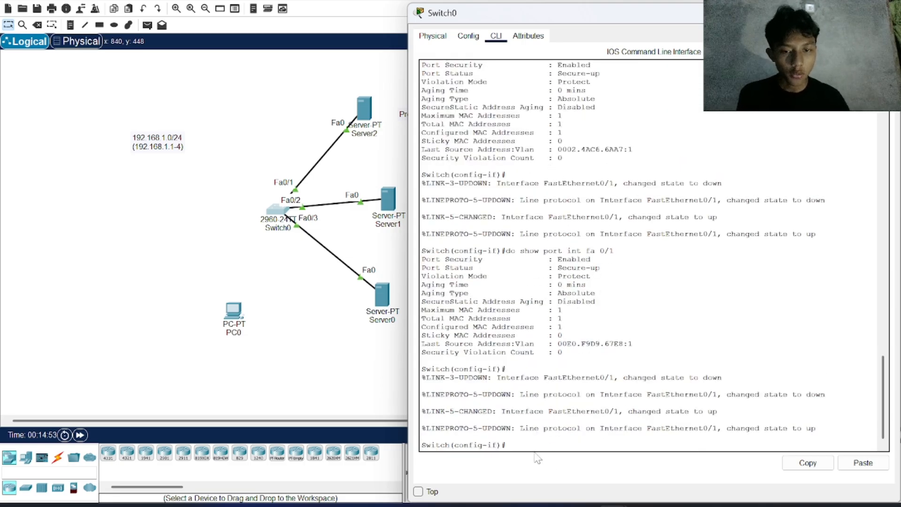
{"action": "key", "text": "Return"}
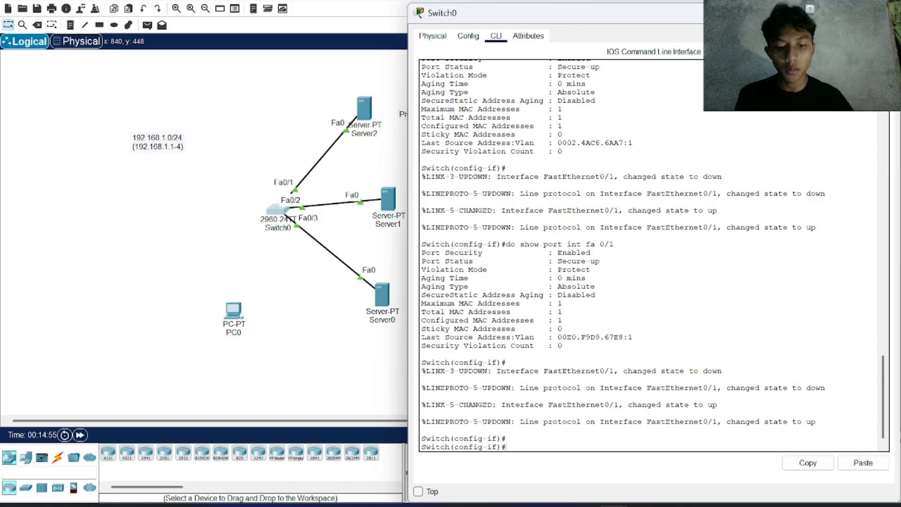
{"action": "type", "text": "i"}
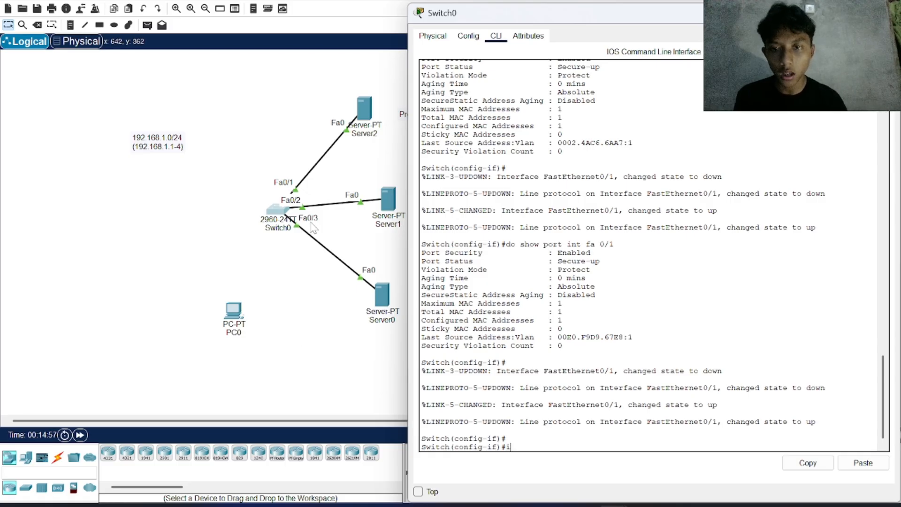
{"action": "type", "text": "nt "}
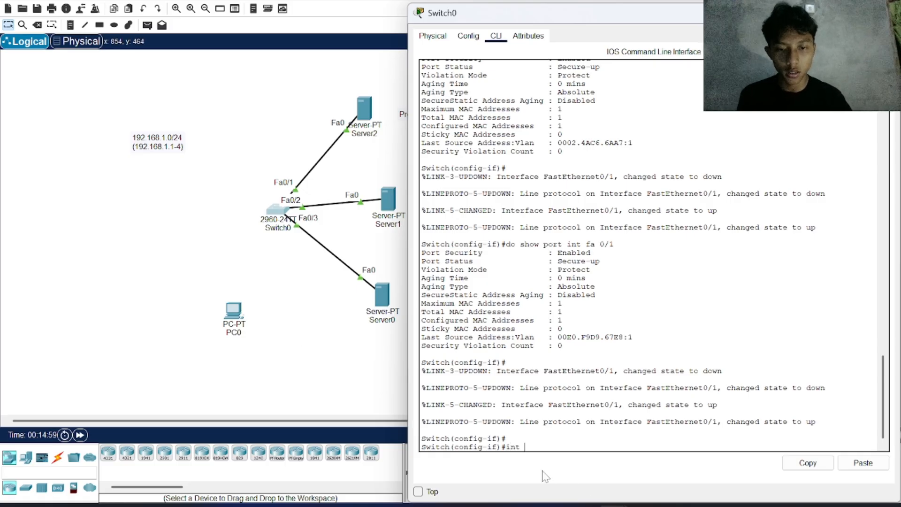
{"action": "type", "text": "fa 0/"}
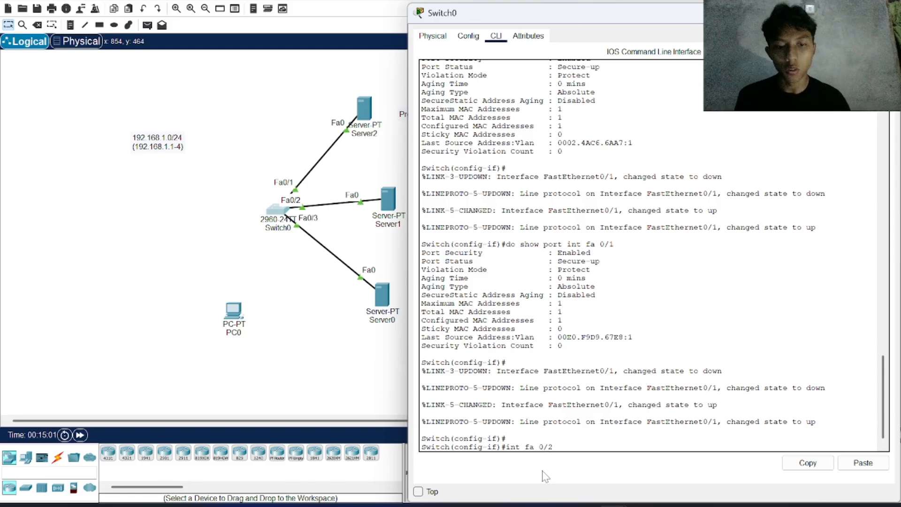
{"action": "type", "text": "2"}
{"action": "key", "text": "Return"}
Step: Set interface fa 0/2 to access mode with switchport mode access
{"action": "type", "text": "sw"}
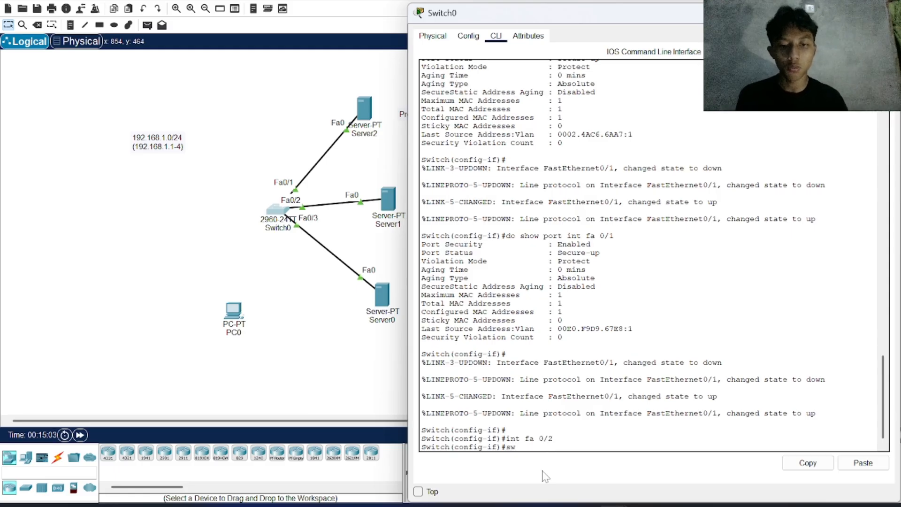
{"action": "key", "text": "Tab"}
{"action": "type", "text": "mo"}
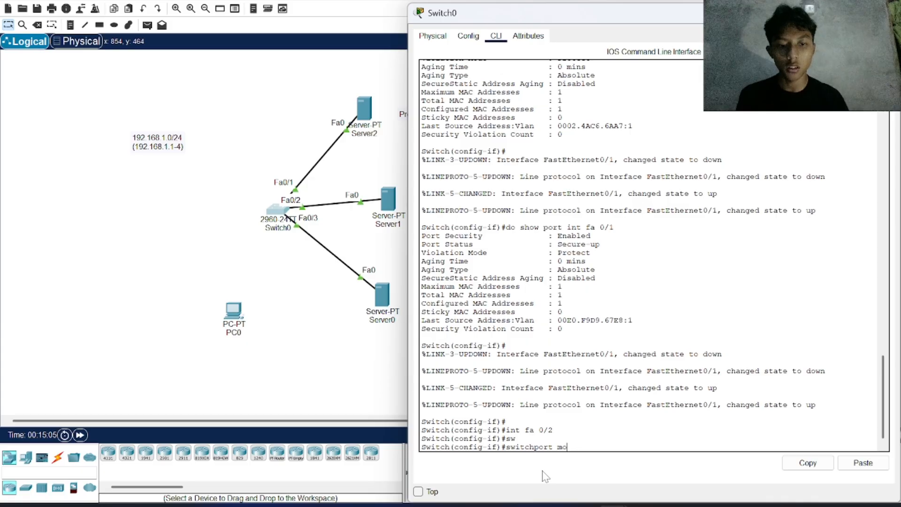
{"action": "key", "text": "Tab"}
{"action": "type", "text": "acc"}
{"action": "key", "text": "Tab"}
{"action": "key", "text": "Return"}
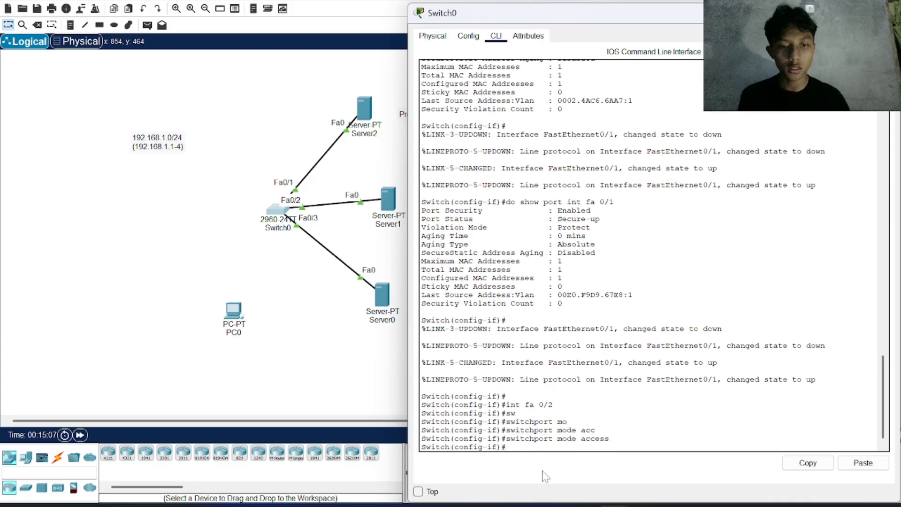
Step: Enable port security on interface fa 0/2 with switchport port-security
{"action": "type", "text": "sw"}
{"action": "key", "text": "Tab"}
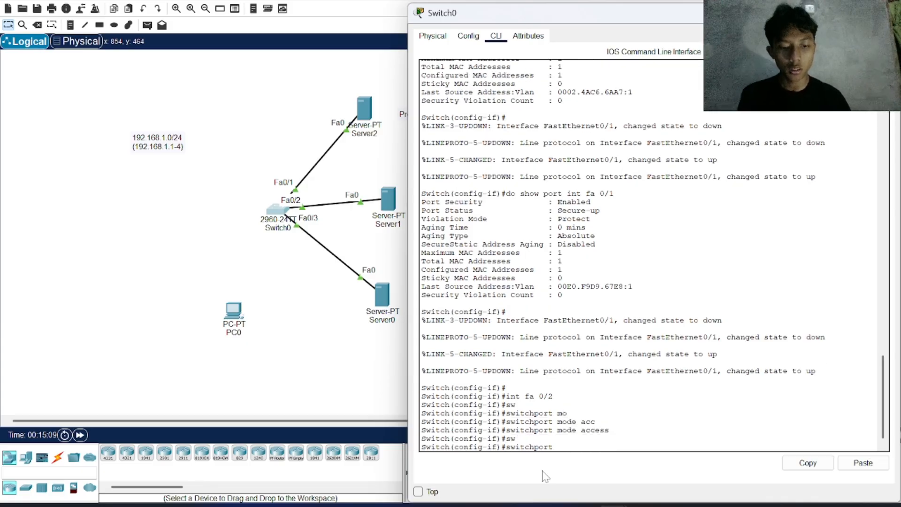
{"action": "type", "text": "po"}
{"action": "key", "text": "Tab"}
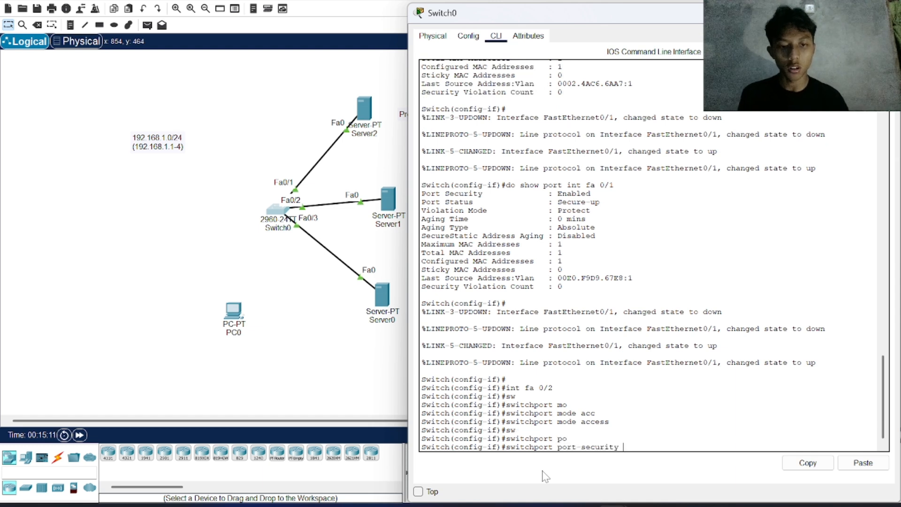
{"action": "key", "text": "Return"}
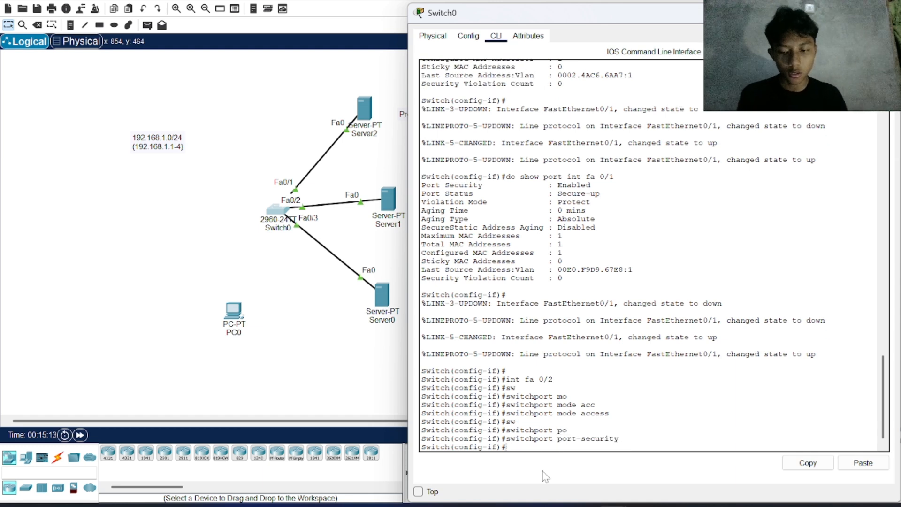
Step: Try to enable sticky MAC learning on interface fa 0/2 with switchport port-security mac-address stiky
{"action": "type", "text": "sw"}
{"action": "key", "text": "Tab"}
{"action": "type", "text": "po"}
{"action": "key", "text": "Tab"}
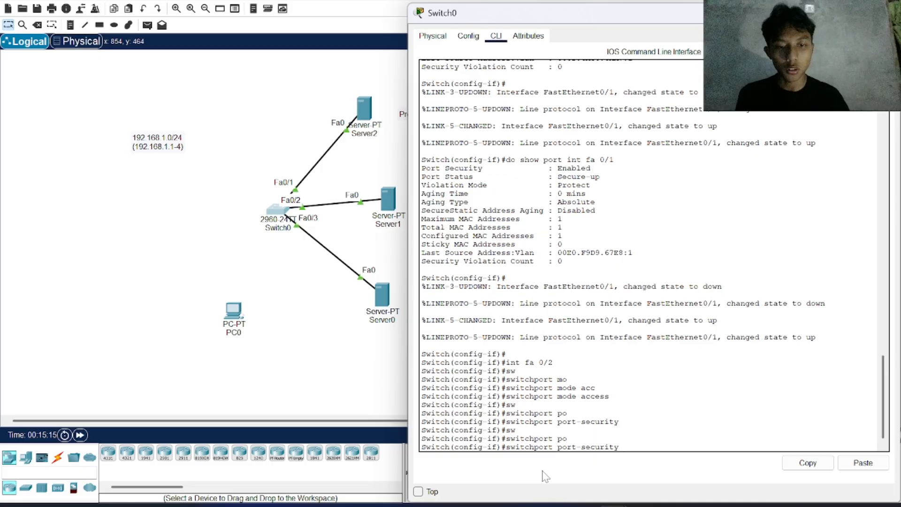
{"action": "type", "text": "mac"}
{"action": "key", "text": "Tab"}
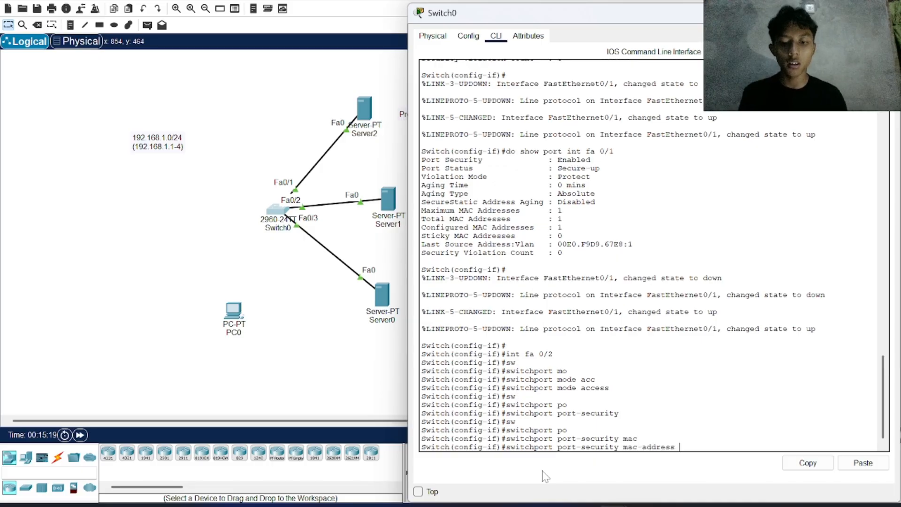
{"action": "type", "text": "stiky"}
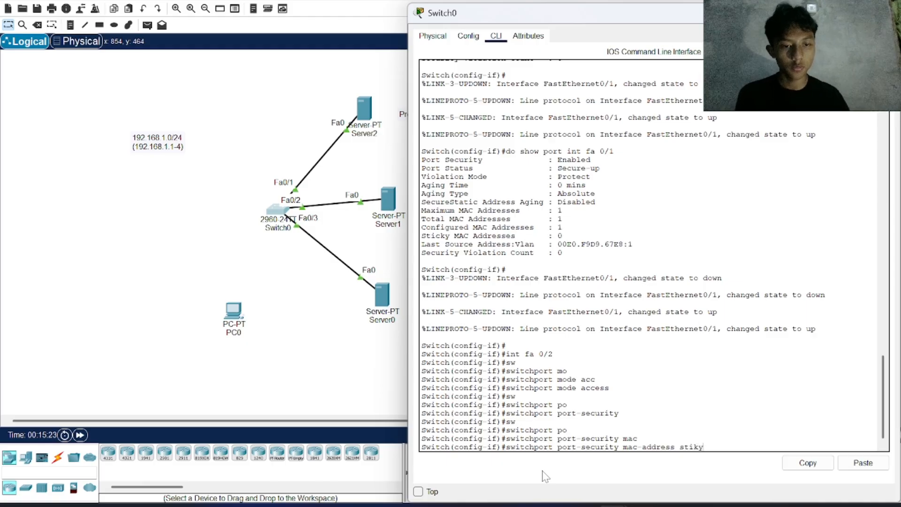
{"action": "key", "text": "BackSpace"}
{"action": "key", "text": "BackSpace"}
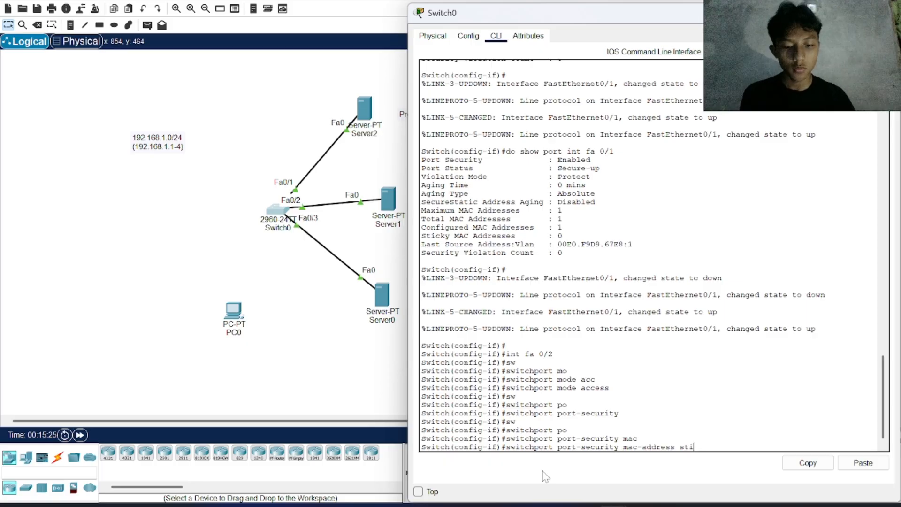
{"action": "type", "text": "ck"}
{"action": "key", "text": "BackSpace"}
{"action": "key", "text": "BackSpace"}
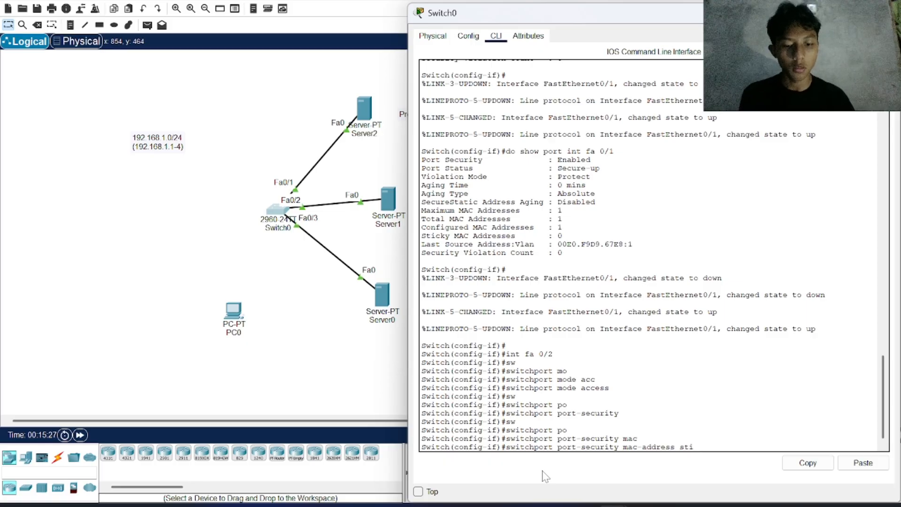
{"action": "type", "text": "ky"}
{"action": "key", "text": "Return"}
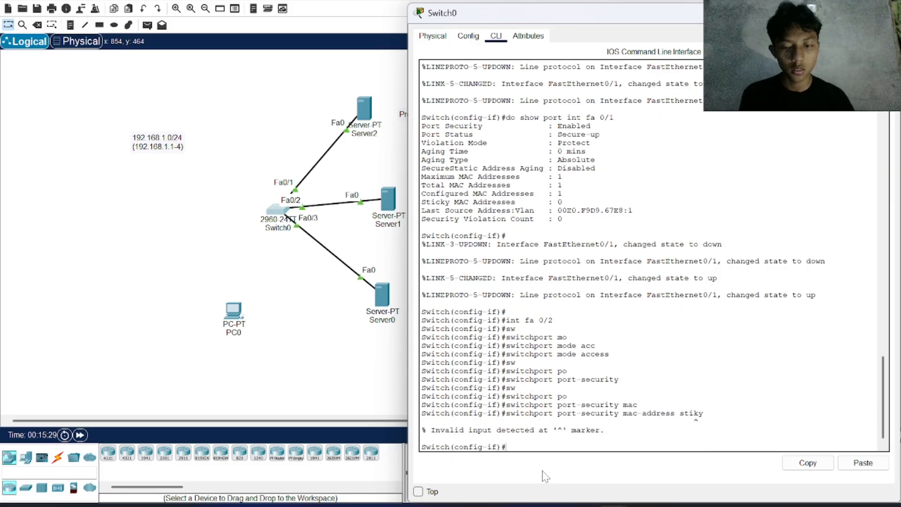
Step: Enable sticky MAC learning on interface fa 0/2 with switchport port-security mac-address sticky
{"action": "type", "text": "sw"}
{"action": "key", "text": "Tab"}
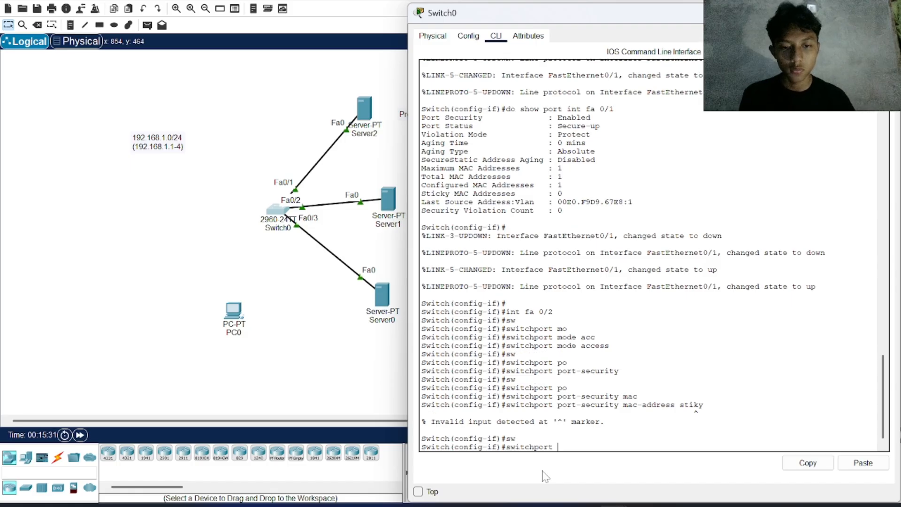
{"action": "type", "text": "po"}
{"action": "key", "text": "Tab"}
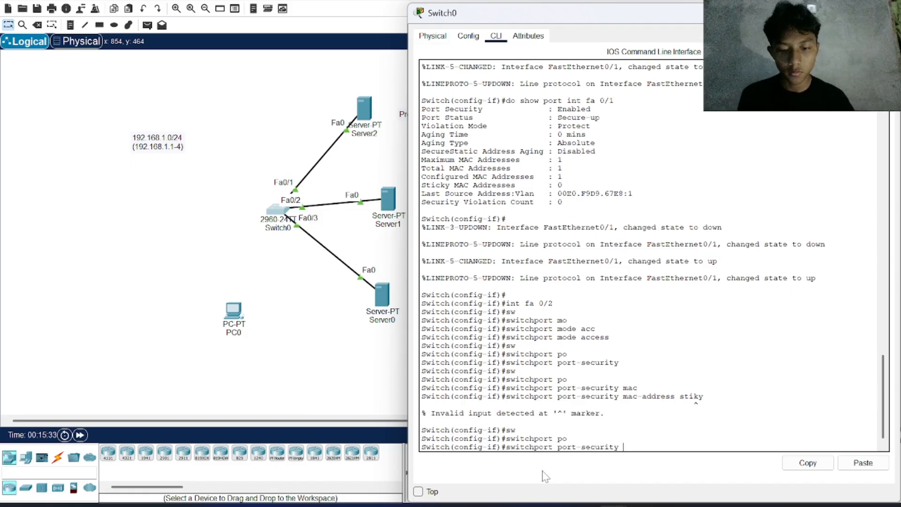
{"action": "type", "text": "ma"}
{"action": "key", "text": "Tab"}
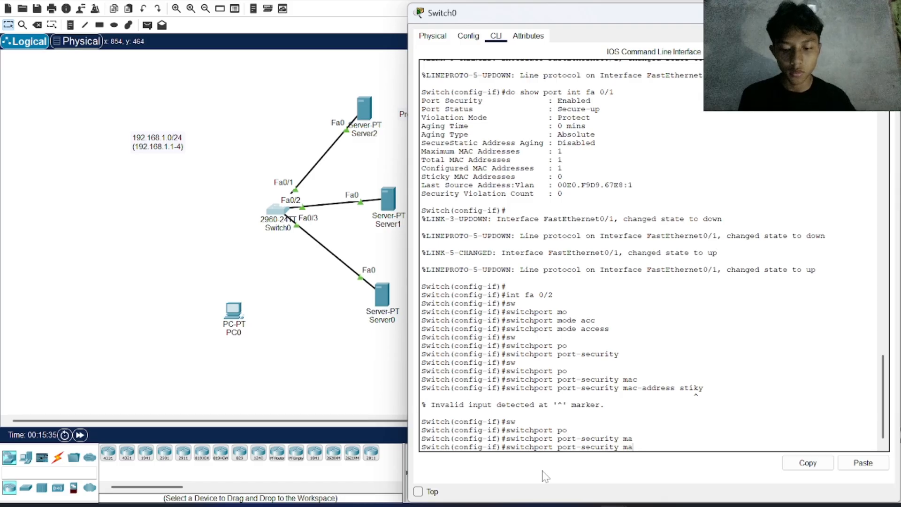
{"action": "type", "text": "c"}
{"action": "key", "text": "Tab"}
{"action": "type", "text": "stick"}
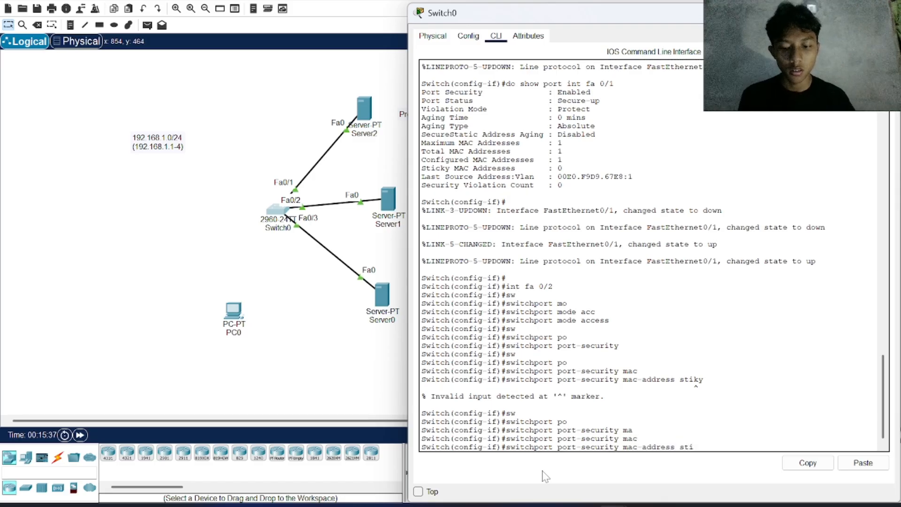
{"action": "key", "text": "Return"}
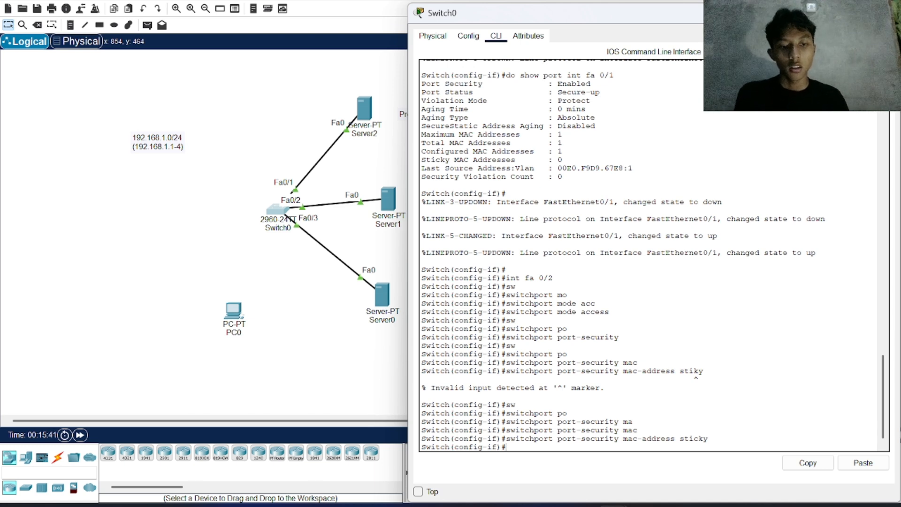
{"action": "left_click_drag", "start_coordinate": [707, 439], "coordinate": [638, 429]}
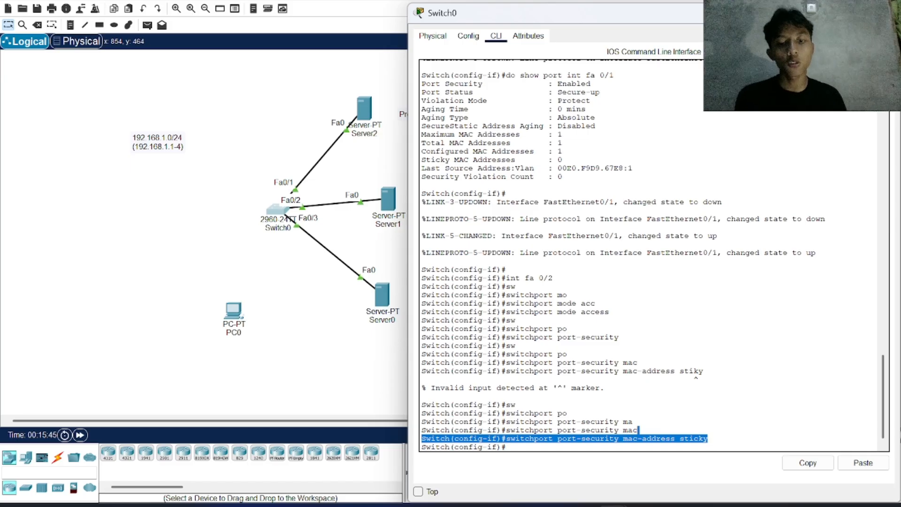
{"action": "left_click", "coordinate": [529, 446]}
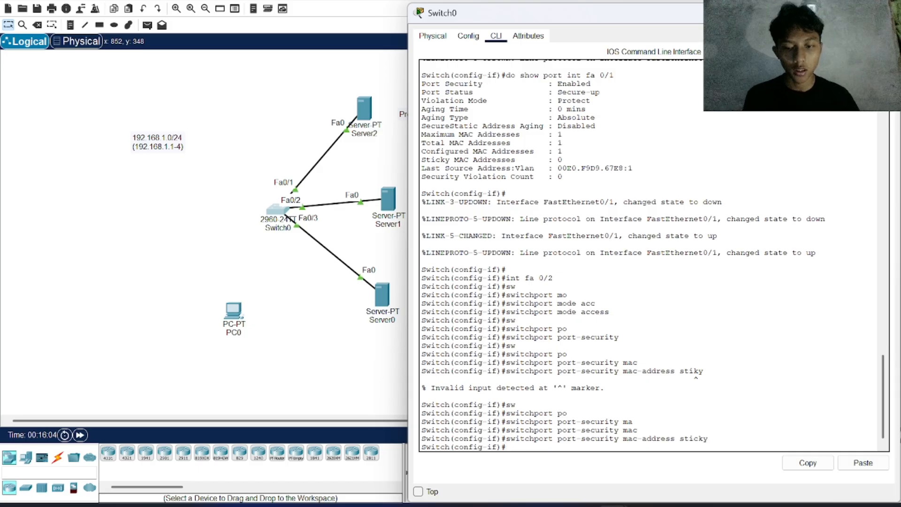
Step: Limit interface fa 0/2 to one secure MAC address with switchport port-security maximum 1
{"action": "type", "text": "sw"}
{"action": "key", "text": "Tab"}
{"action": "type", "text": "po"}
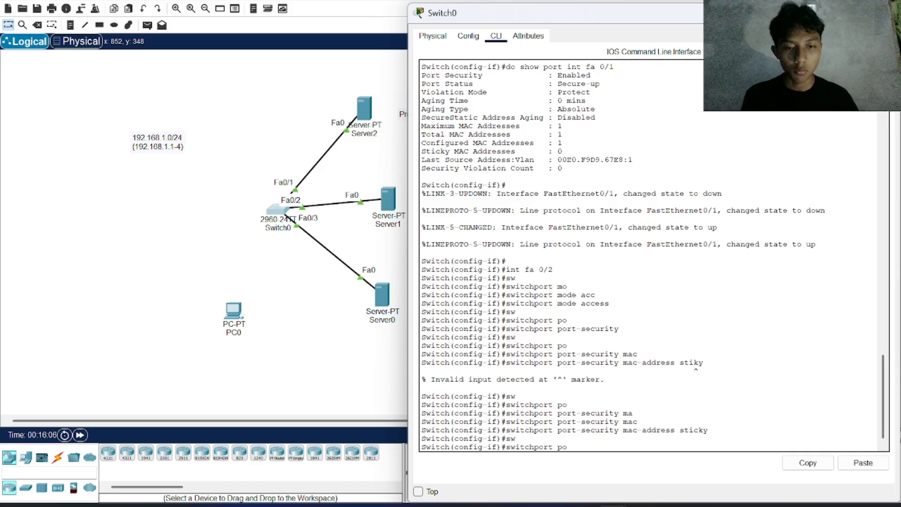
{"action": "key", "text": "Tab"}
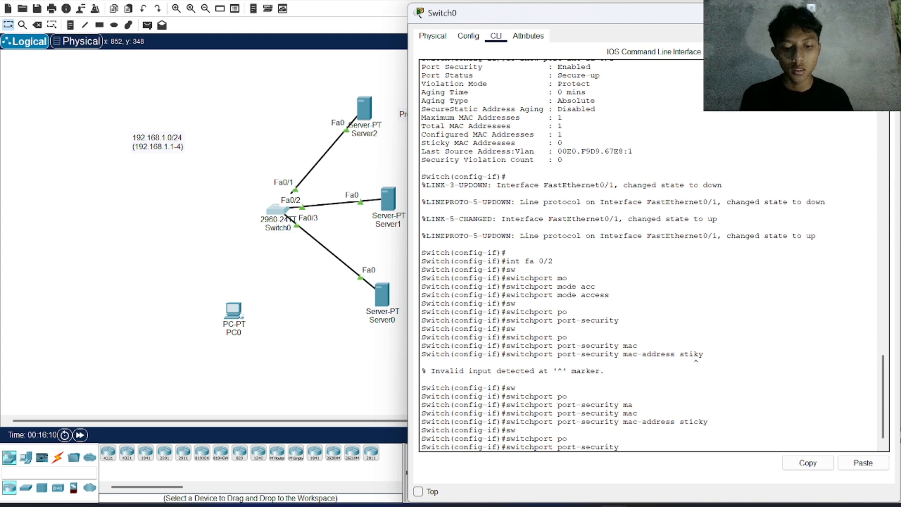
{"action": "type", "text": "max"}
{"action": "key", "text": "Tab"}
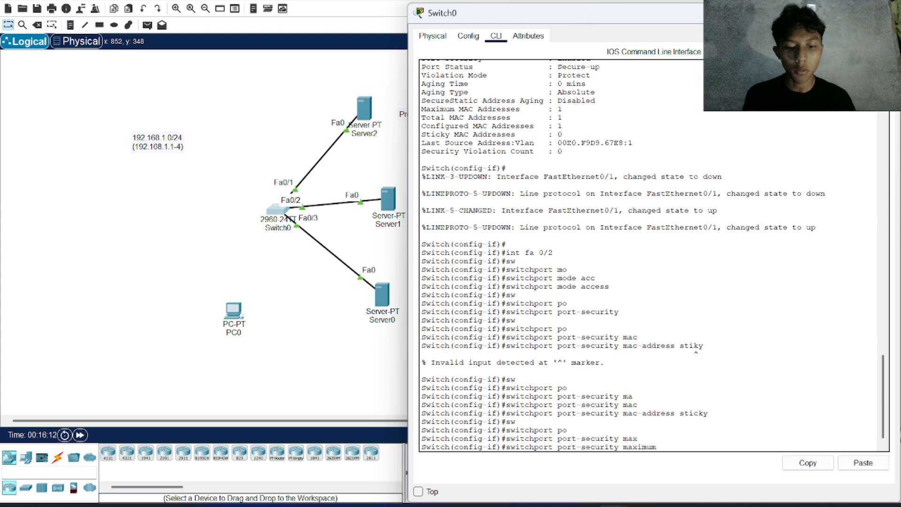
{"action": "type", "text": "1"}
{"action": "key", "text": "Return"}
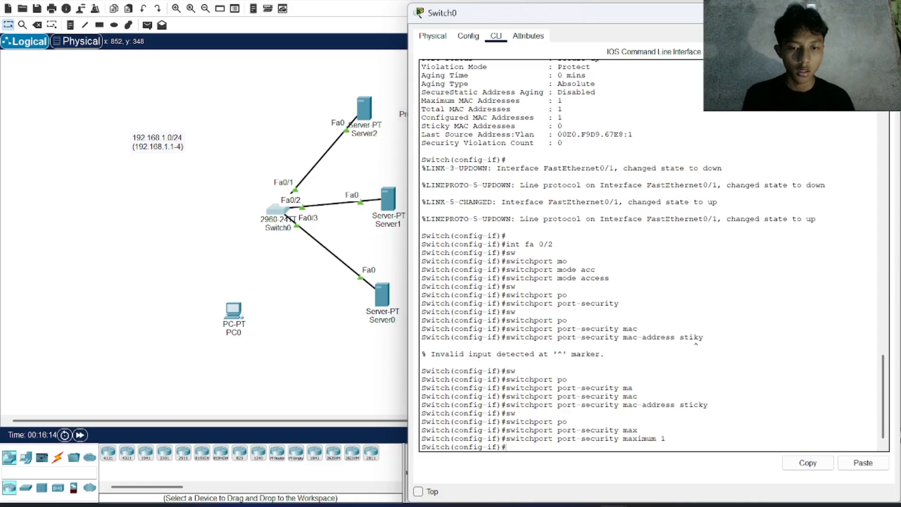
Step: List the available violation modes and set interface fa 0/2 to restrict with switchport port-security violation restrict
{"action": "type", "text": "sw"}
{"action": "key", "text": "Tab"}
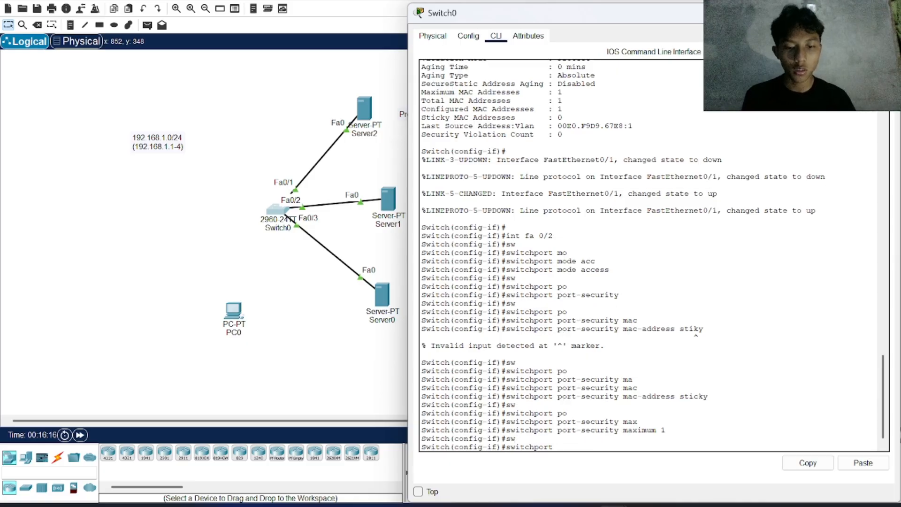
{"action": "type", "text": "po"}
{"action": "key", "text": "Tab"}
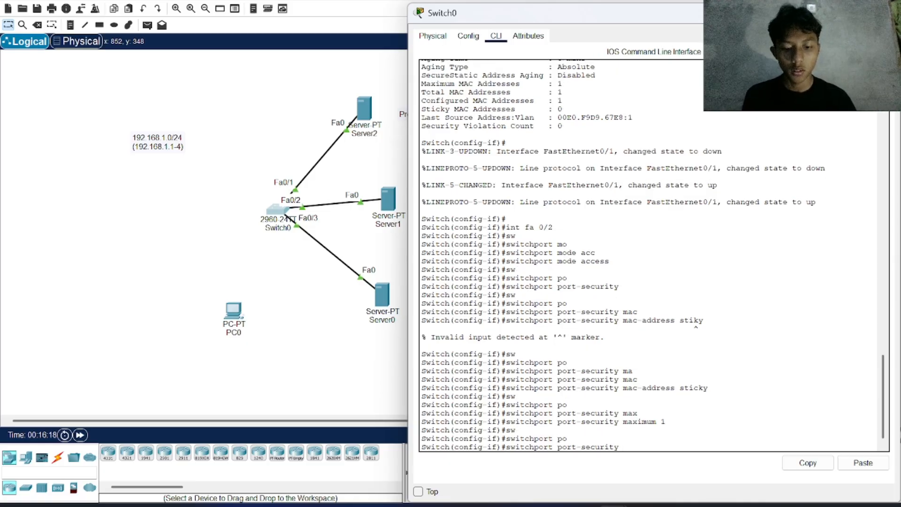
{"action": "type", "text": "b"}
{"action": "key", "text": "BackSpace"}
{"action": "type", "text": "v"}
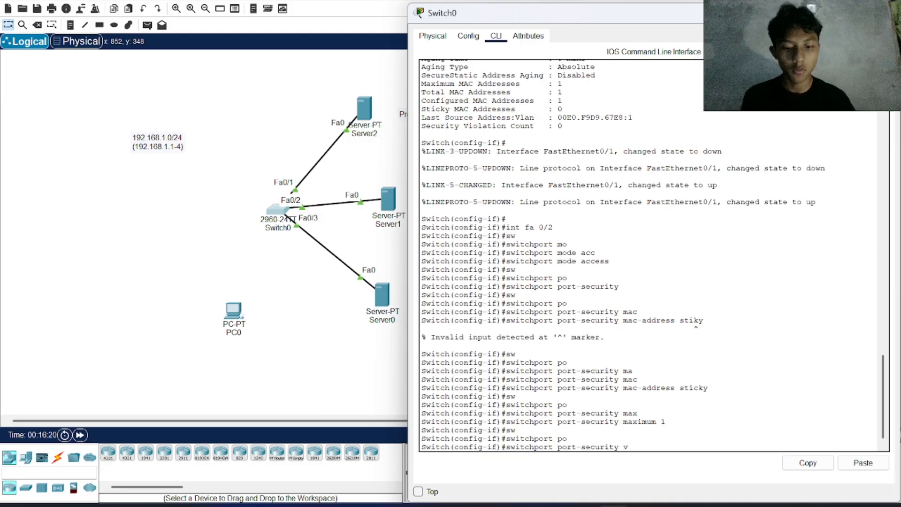
{"action": "type", "text": "io"}
{"action": "key", "text": "Tab"}
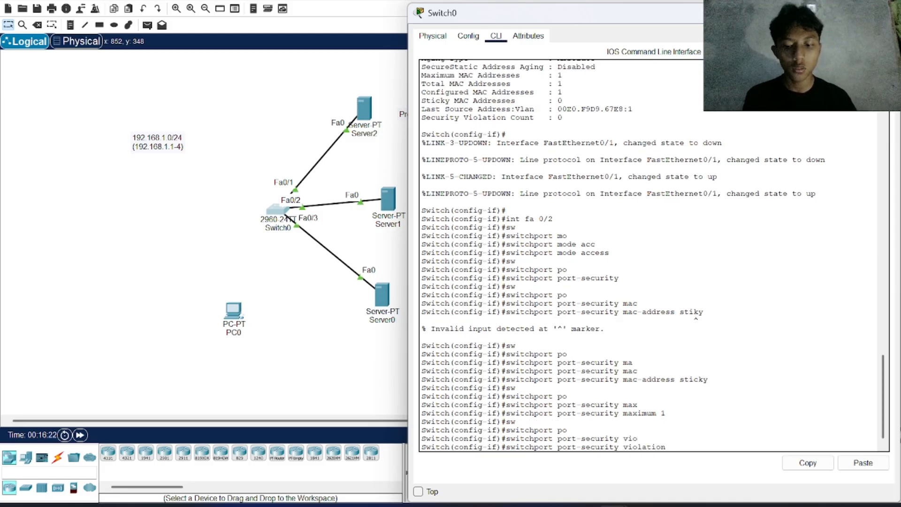
{"action": "type", "text": "?"}
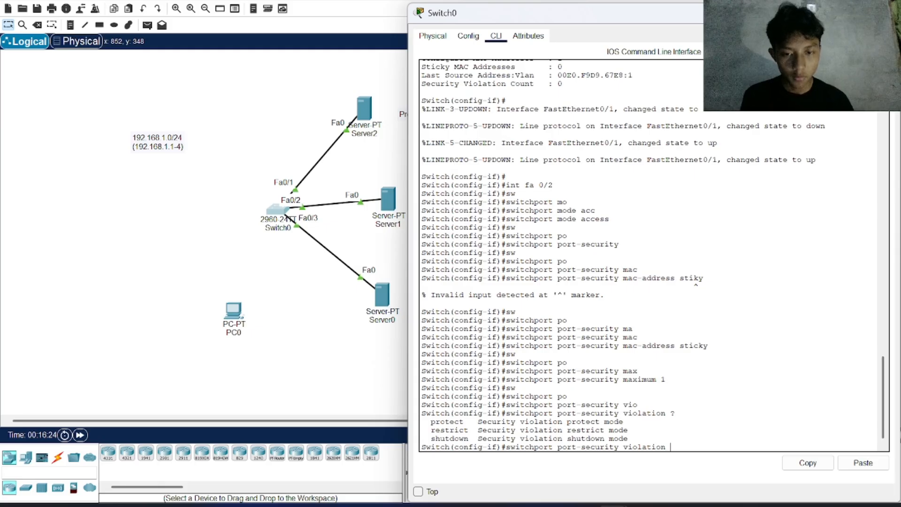
{"action": "type", "text": "re"}
{"action": "key", "text": "Tab"}
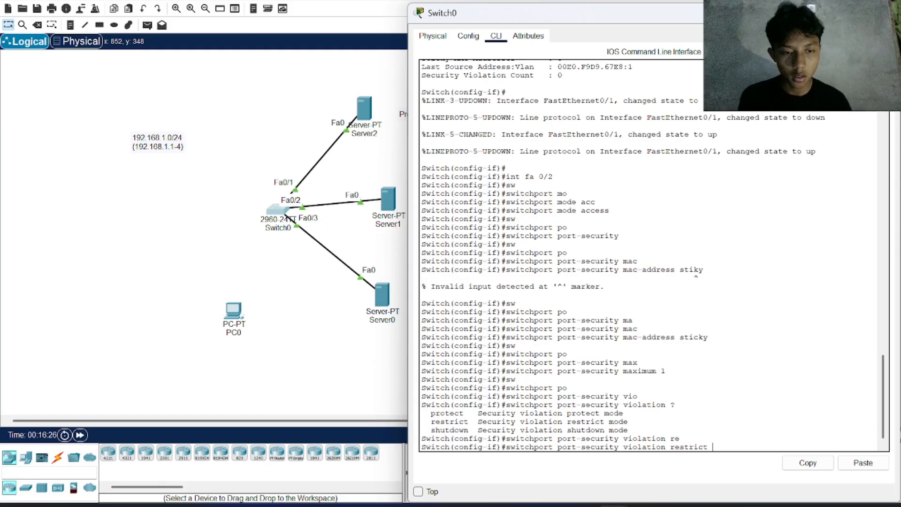
{"action": "key", "text": "Return"}
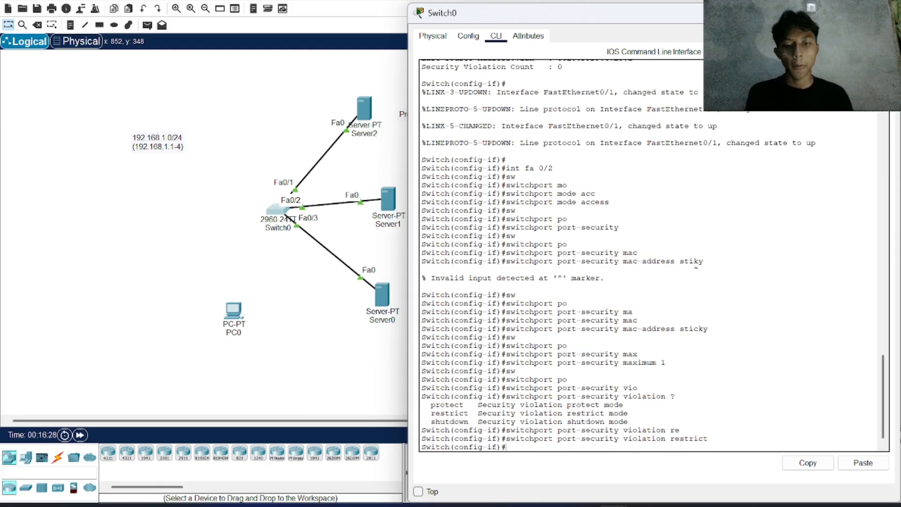
Step: Display the port security status of interface fa 0/2 with do show port int fa 0/2
{"action": "type", "text": "d"}
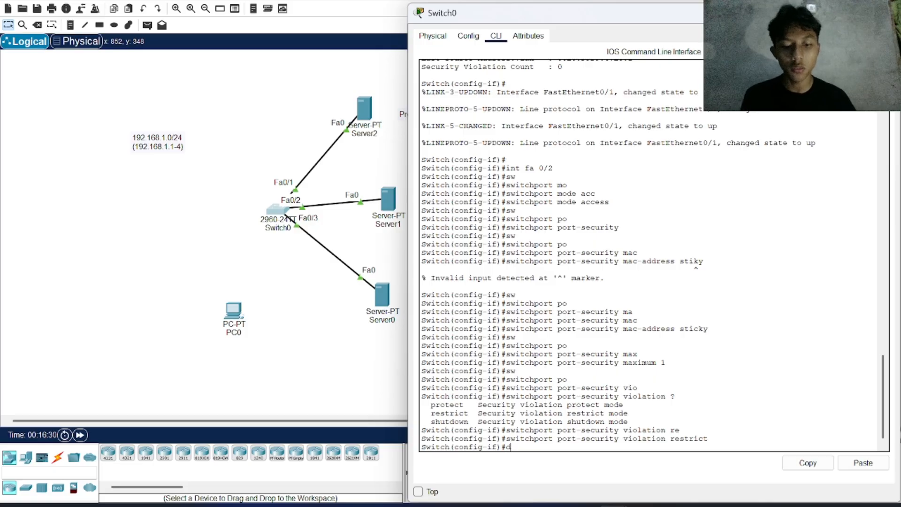
{"action": "type", "text": "o "}
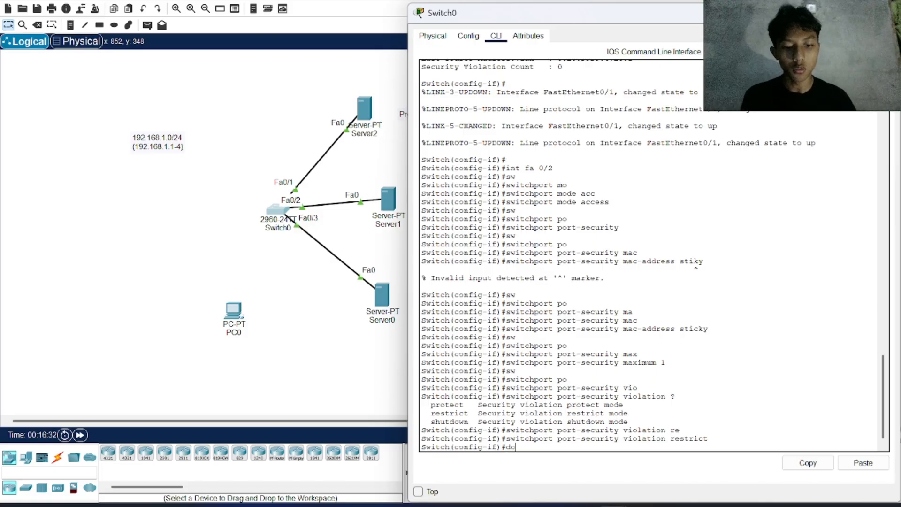
{"action": "type", "text": "show"}
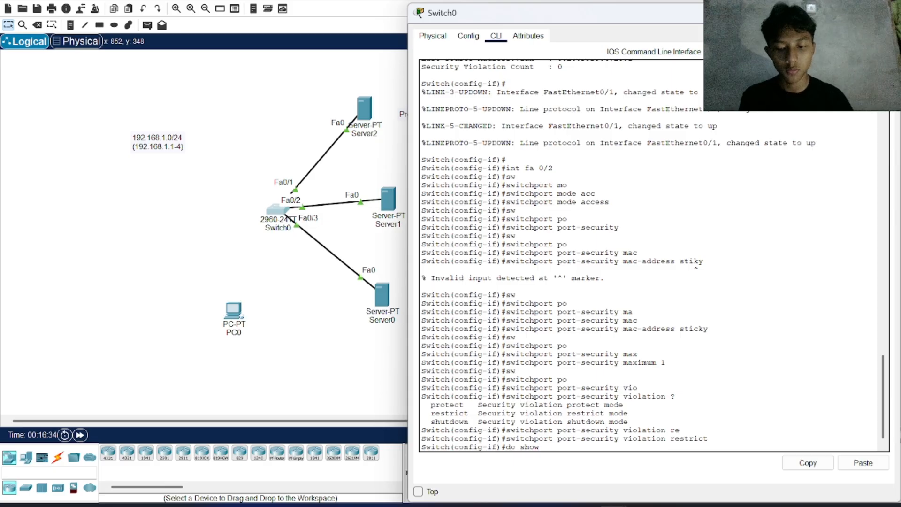
{"action": "type", "text": " port "}
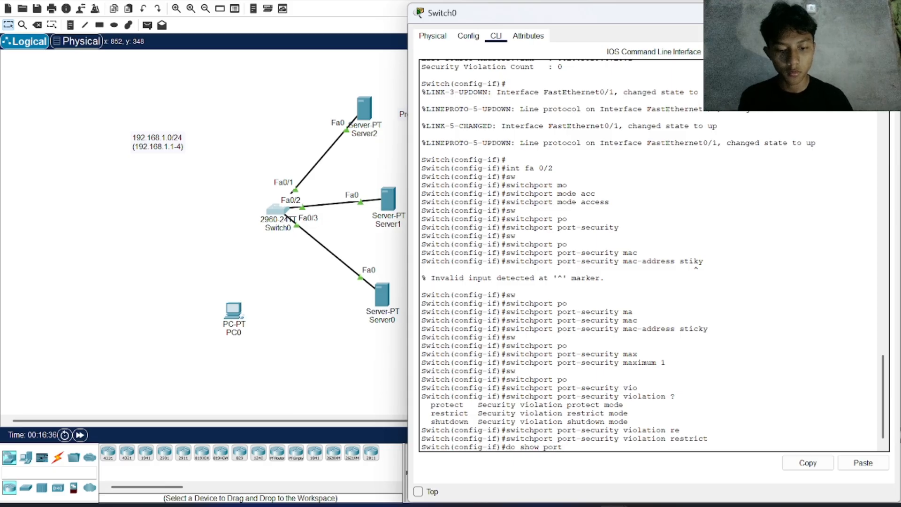
{"action": "type", "text": "int fa 0/"}
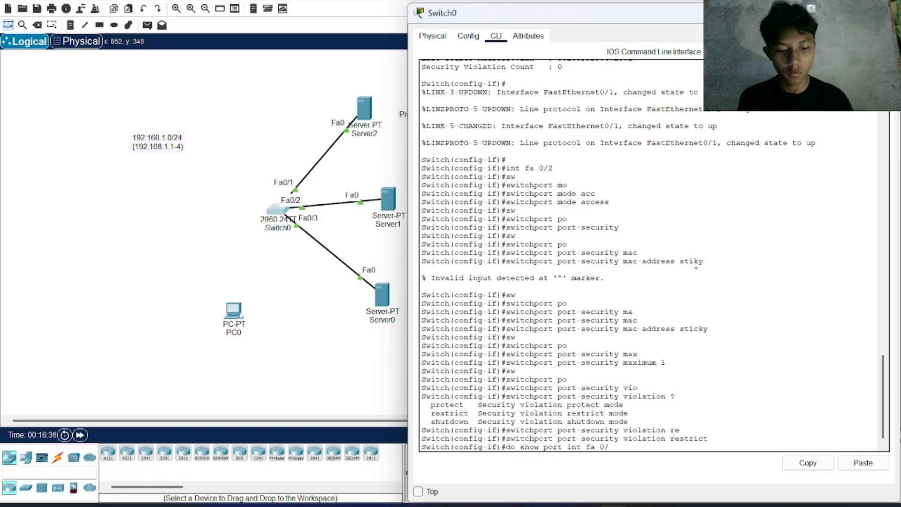
{"action": "type", "text": "2"}
{"action": "key", "text": "Return"}
Step: Return to the workspace, send a simple PDU from Server1 to Server0, and clear the scenario's PDU list
{"action": "left_click", "coordinate": [351, 341]}
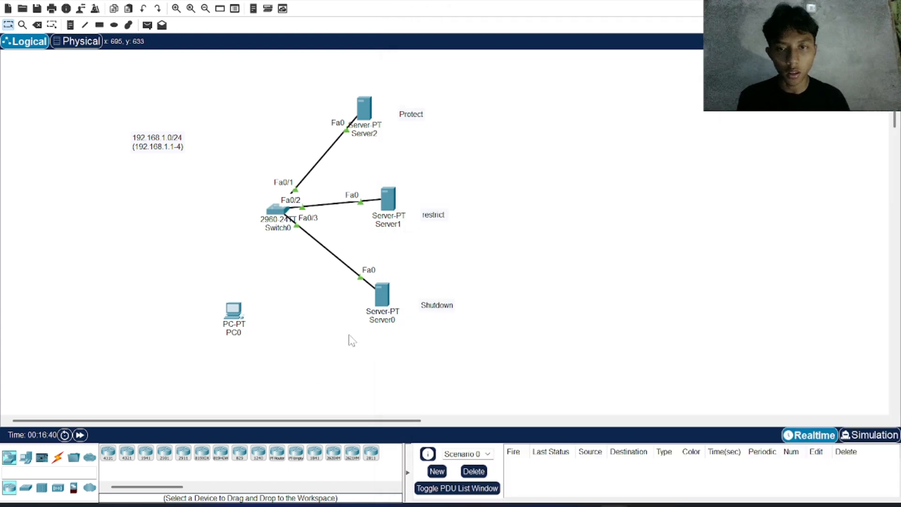
{"action": "left_click", "coordinate": [147, 26]}
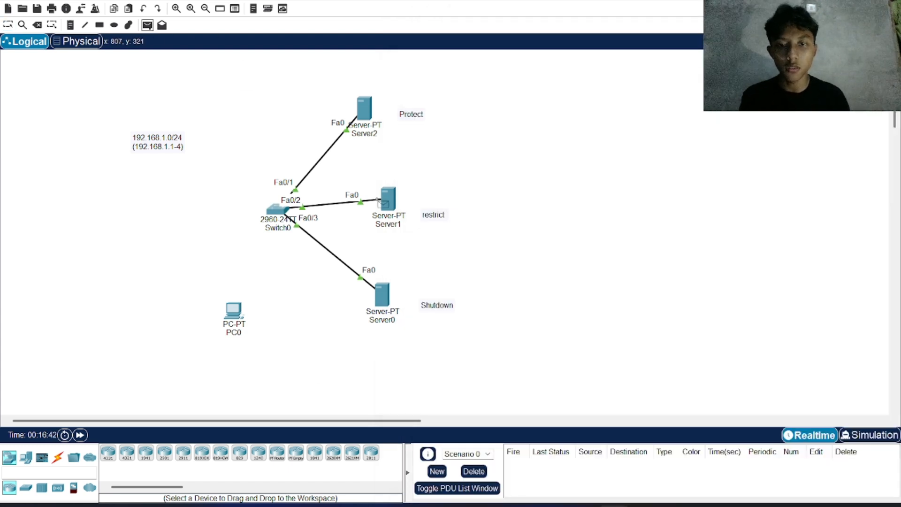
{"action": "left_click", "coordinate": [393, 202]}
{"action": "left_click", "coordinate": [383, 296]}
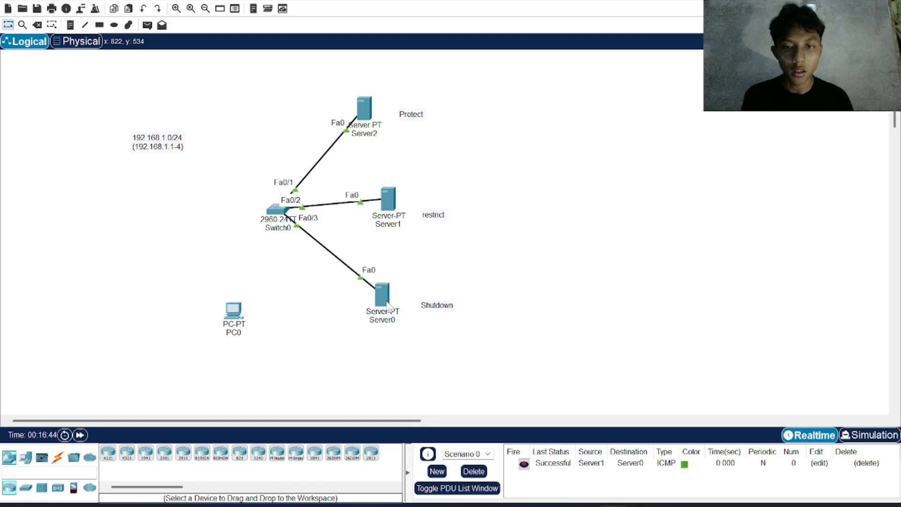
{"action": "left_click", "coordinate": [473, 471]}
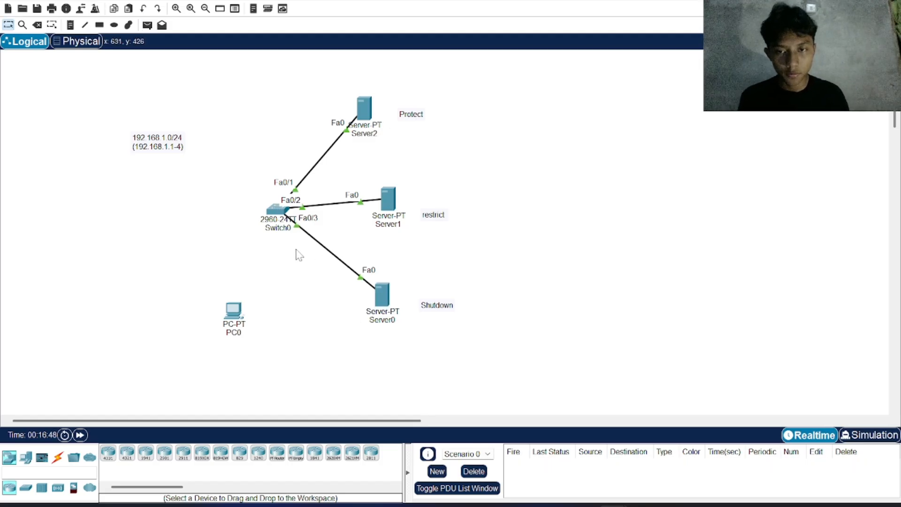
Step: Open Switch0's command line and display the port security status of interface fa 0/2 with do show port int fa 0/2
{"action": "left_click", "coordinate": [275, 207]}
{"action": "type", "text": "do show"}
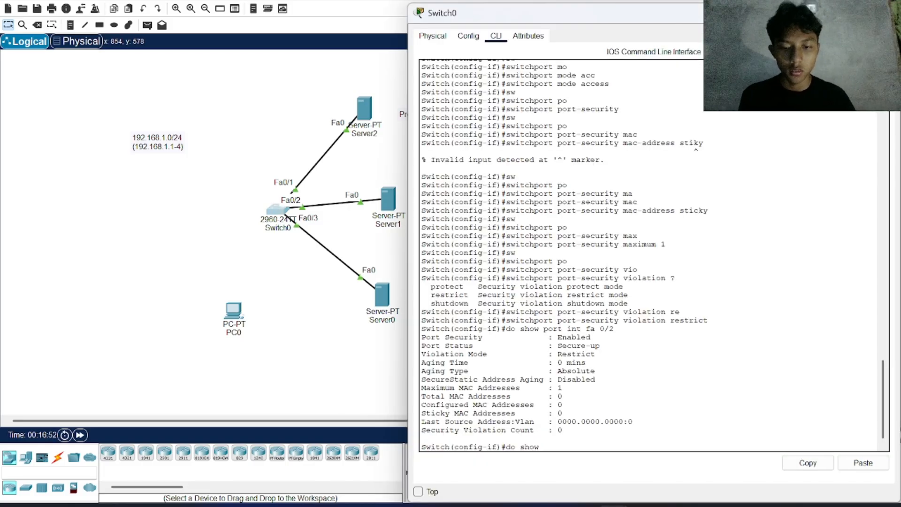
{"action": "type", "text": " port i"}
{"action": "key", "text": "BackSpace"}
{"action": "type", "text": "p"}
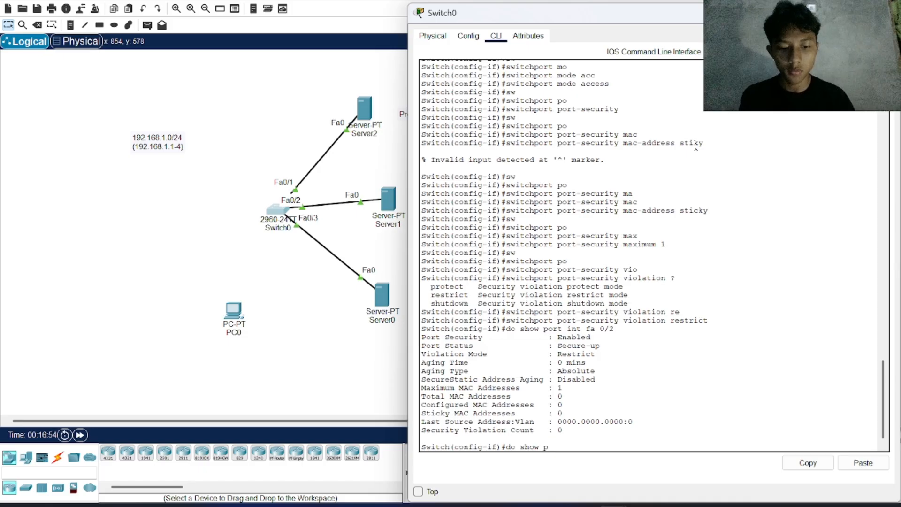
{"action": "type", "text": "ort int"}
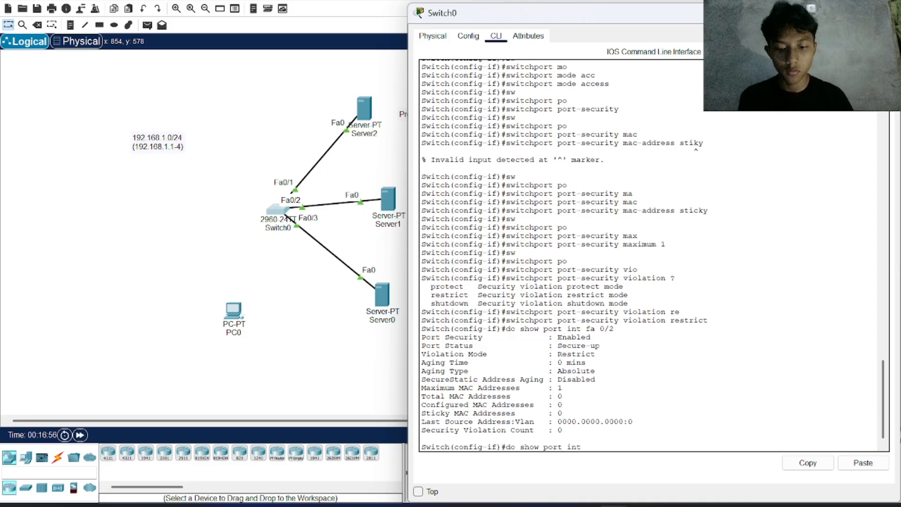
{"action": "type", "text": " fa 0/2"}
{"action": "key", "text": "Return"}
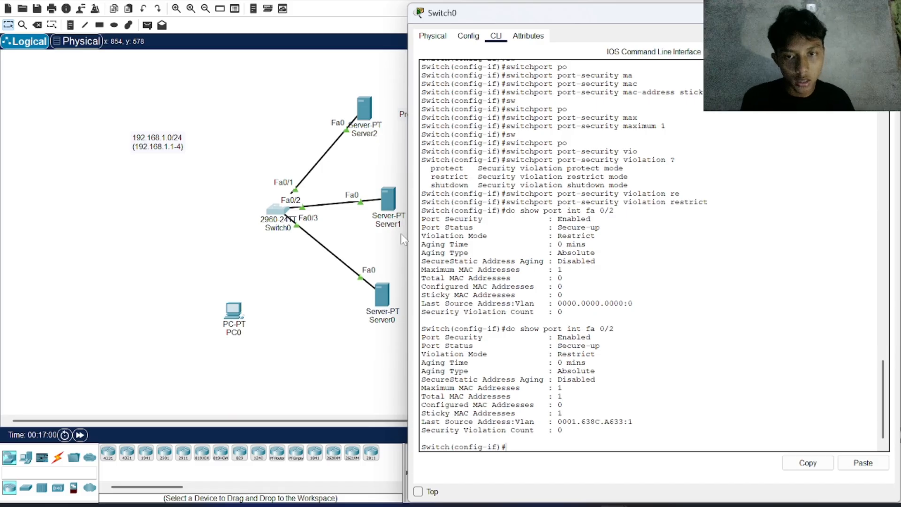
Step: Look up the MAC address of Server1's FastEthernet0 interface and compare it with the last source address in Switch0's port security output
{"action": "left_click", "coordinate": [393, 205]}
{"action": "left_click", "coordinate": [393, 205]}
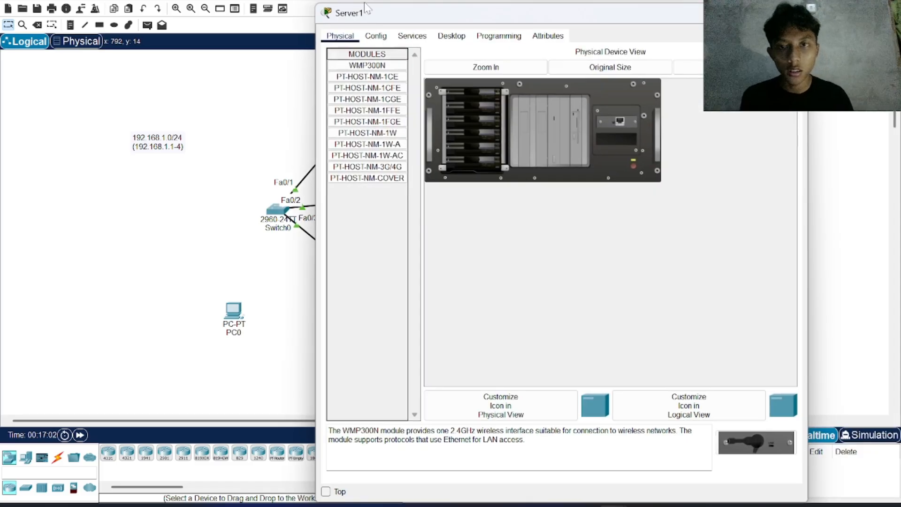
{"action": "left_click", "coordinate": [411, 36]}
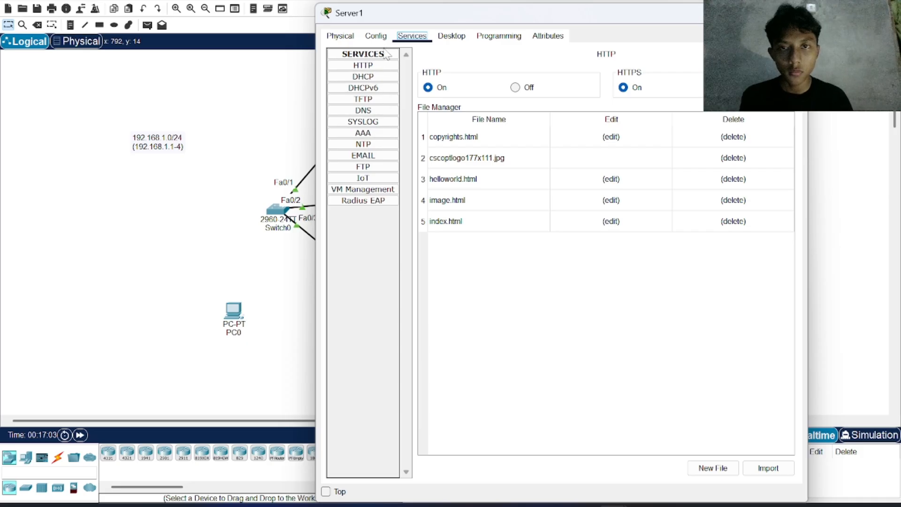
{"action": "left_click", "coordinate": [376, 36]}
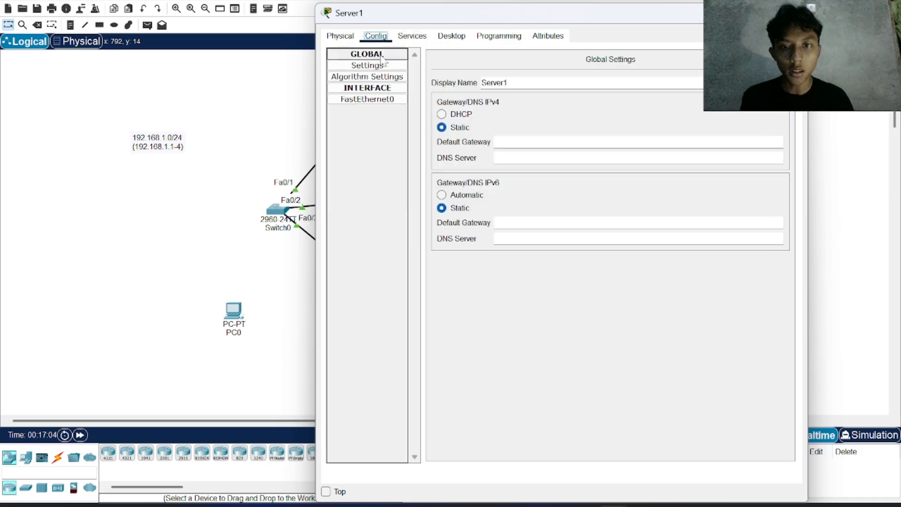
{"action": "left_click", "coordinate": [388, 102]}
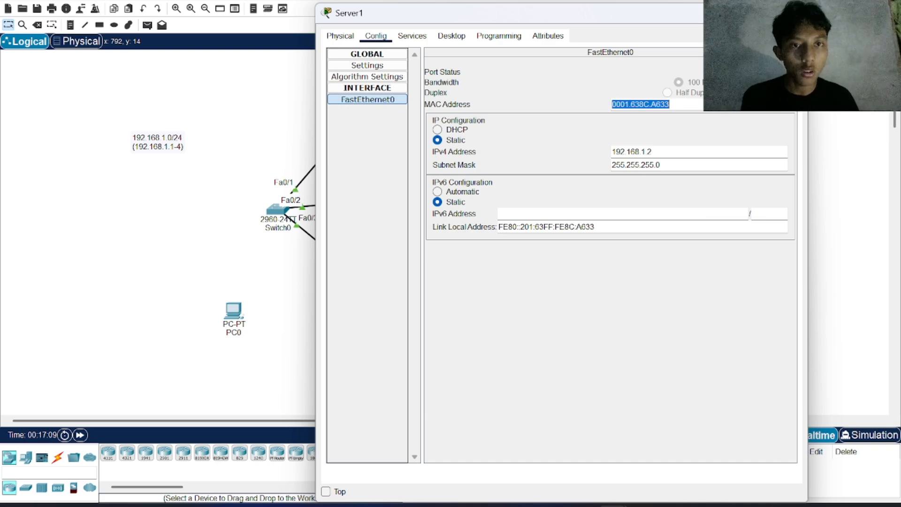
{"action": "left_click", "coordinate": [307, 125]}
{"action": "left_click", "coordinate": [276, 212]}
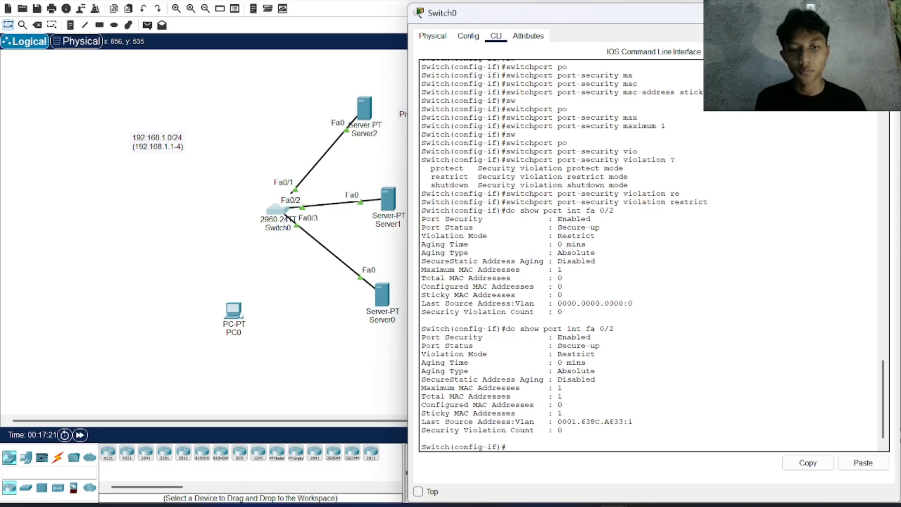
{"action": "left_click", "coordinate": [333, 321]}
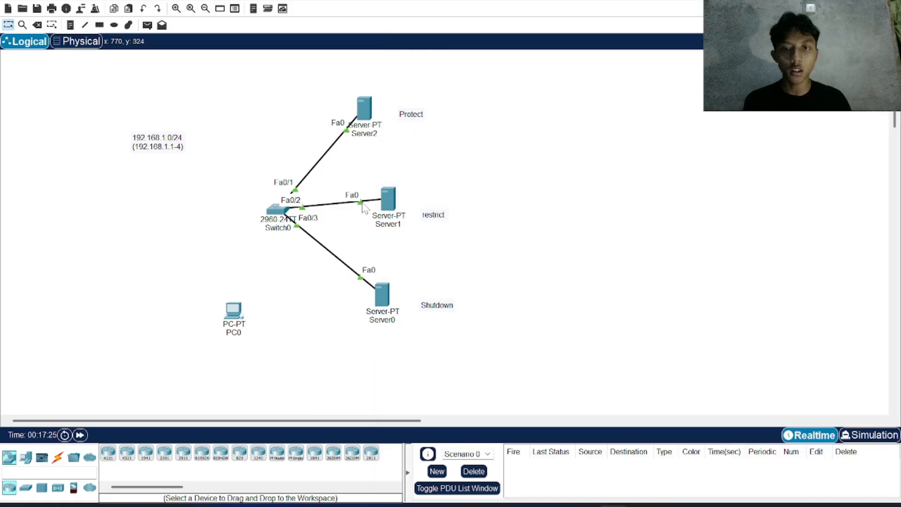
Step: Move the Server1 end of the Fa0/2 cable to PC0 and fast-forward the simulation time until the link is up
{"action": "left_click_drag", "start_coordinate": [363, 205], "coordinate": [238, 312]}
{"action": "left_click", "coordinate": [286, 368]}
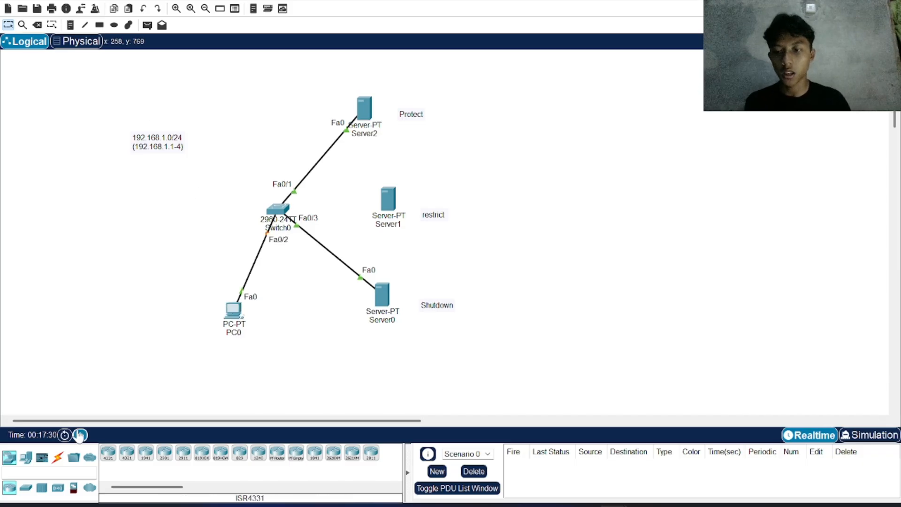
{"action": "left_click", "coordinate": [80, 434]}
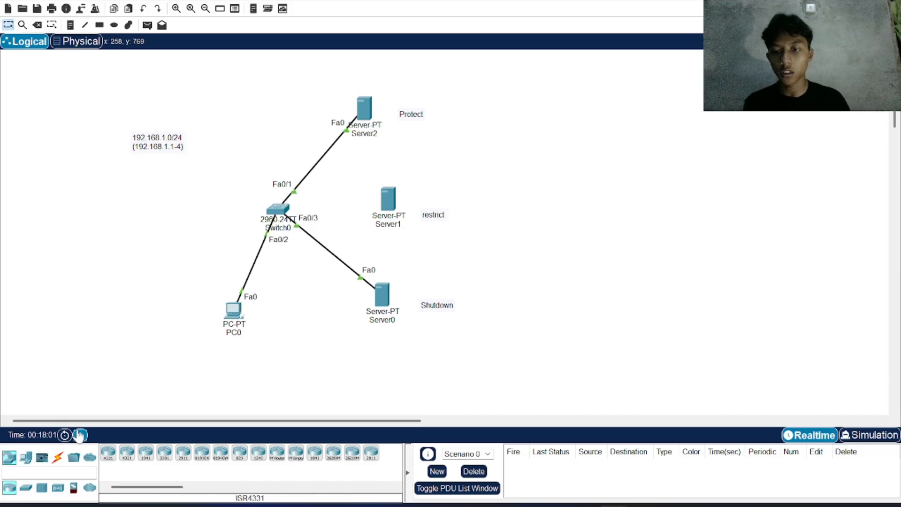
{"action": "left_click", "coordinate": [80, 434]}
{"action": "left_click", "coordinate": [79, 435]}
{"action": "left_click", "coordinate": [79, 435]}
{"action": "left_click", "coordinate": [80, 434]}
{"action": "left_click", "coordinate": [80, 435]}
{"action": "left_click", "coordinate": [79, 435]}
{"action": "left_click", "coordinate": [80, 435]}
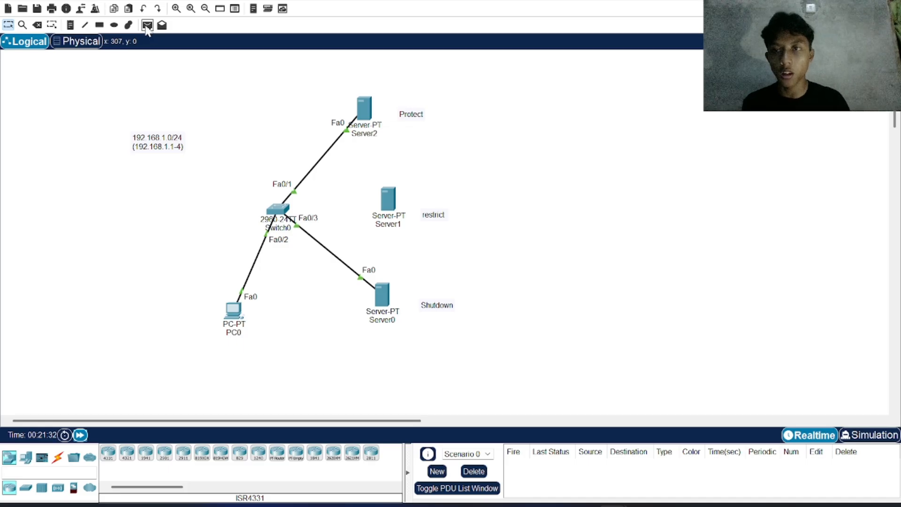
Step: Send one simple PDU from PC0 to Server0 and another from PC0 to Server2
{"action": "left_click", "coordinate": [146, 25]}
{"action": "left_click", "coordinate": [233, 311]}
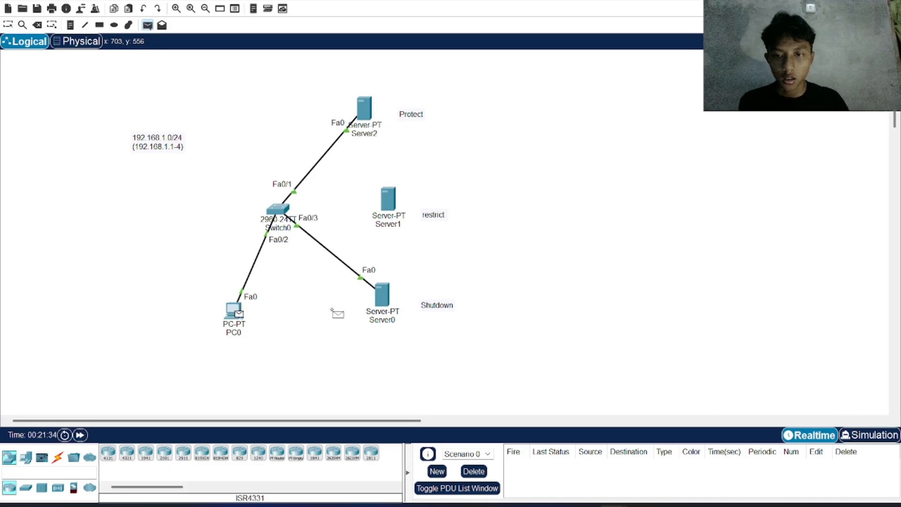
{"action": "left_click", "coordinate": [382, 298]}
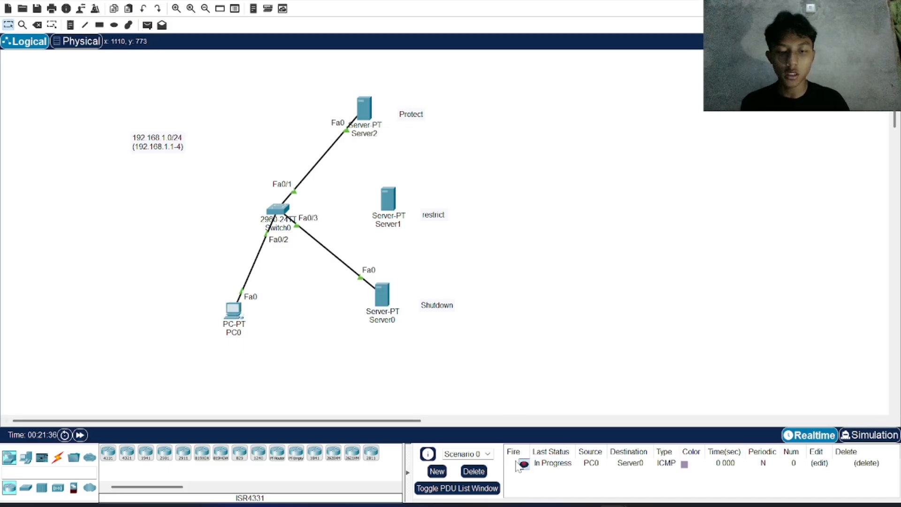
{"action": "left_click", "coordinate": [147, 25]}
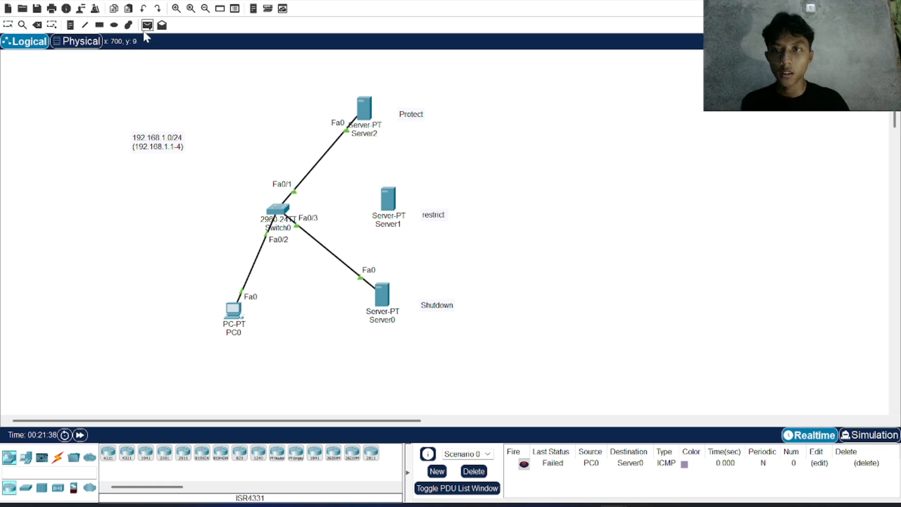
{"action": "left_click", "coordinate": [234, 311]}
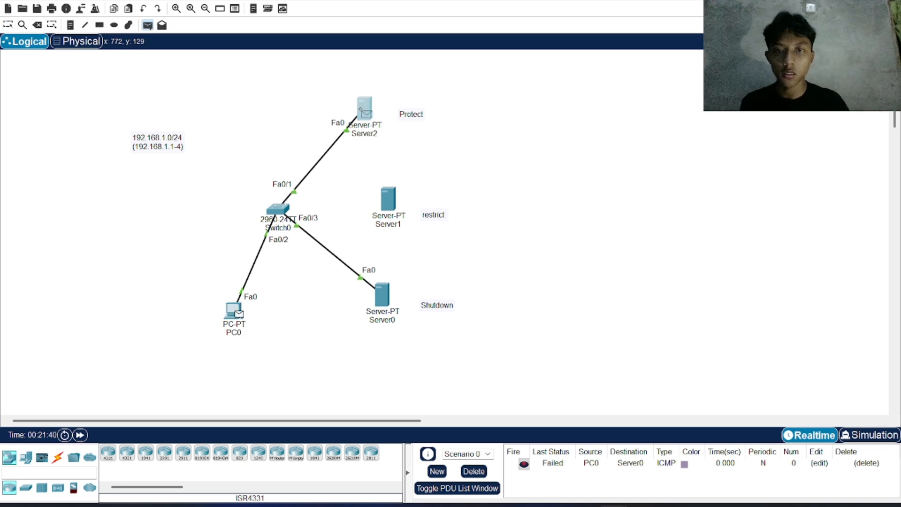
{"action": "left_click", "coordinate": [363, 110]}
Step: Rerun do show port int fa 0/2 on Switch0 and highlight the Security Violation Count value
{"action": "left_click", "coordinate": [280, 209]}
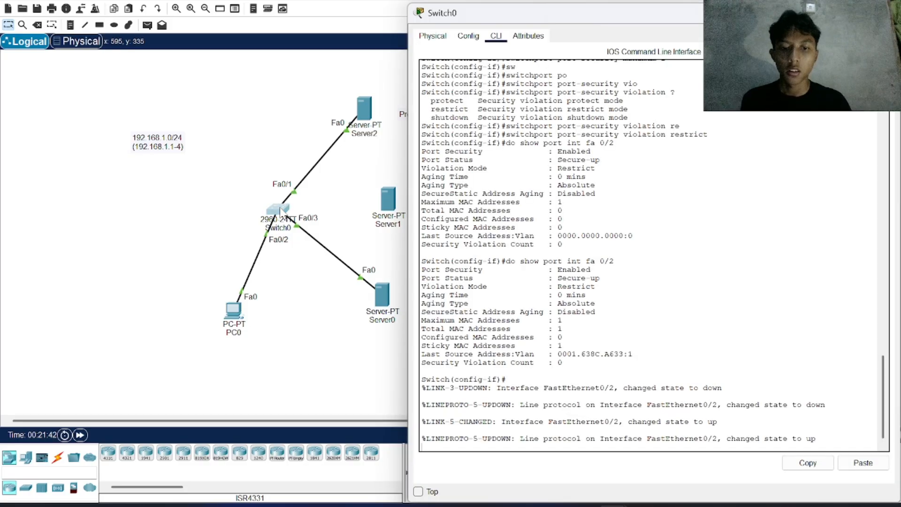
{"action": "key", "text": "Return"}
{"action": "type", "text": "do"}
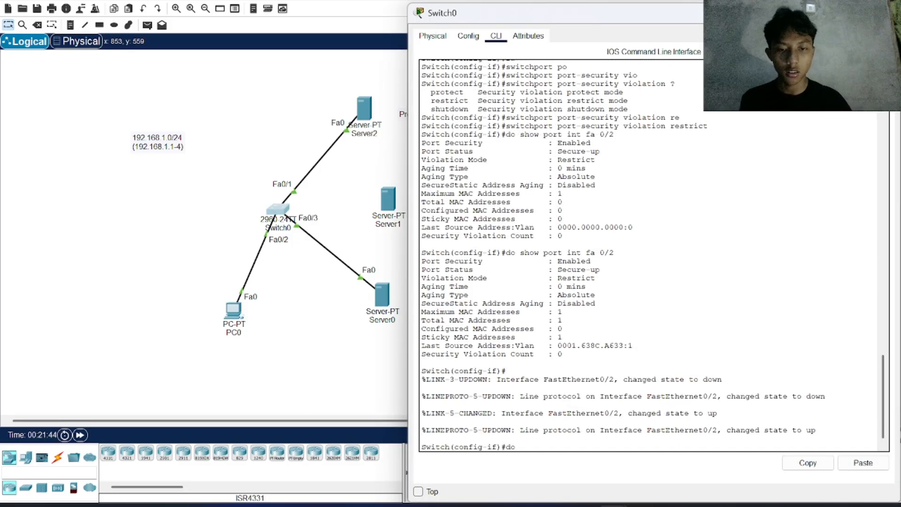
{"action": "type", "text": " show poe"}
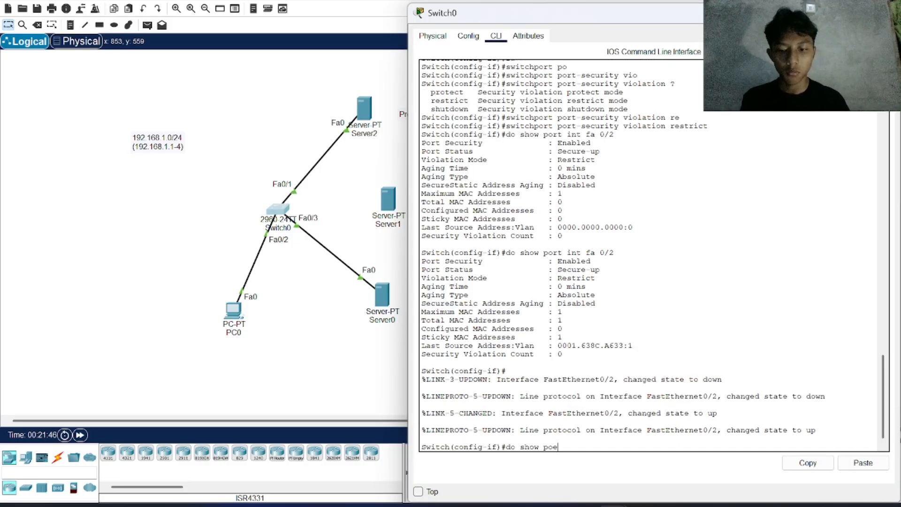
{"action": "key", "text": "BackSpace"}
{"action": "type", "text": "rt"}
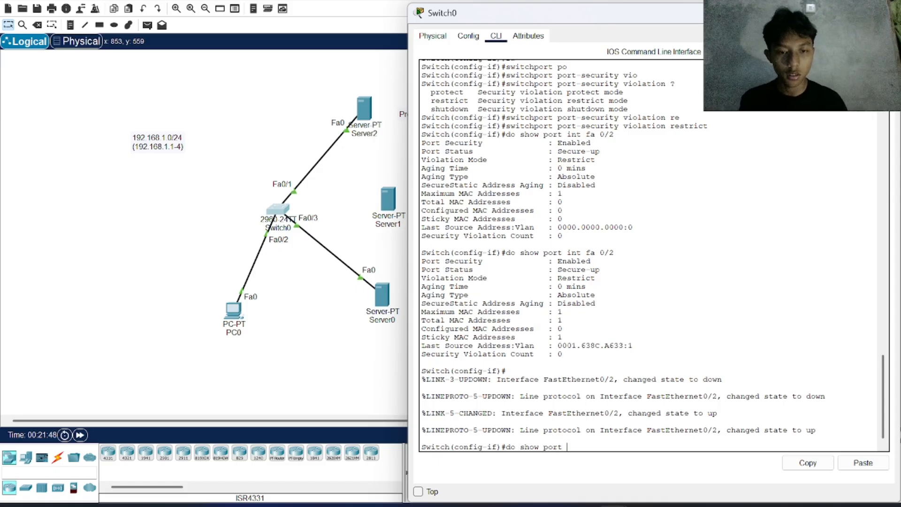
{"action": "type", "text": " int fa"}
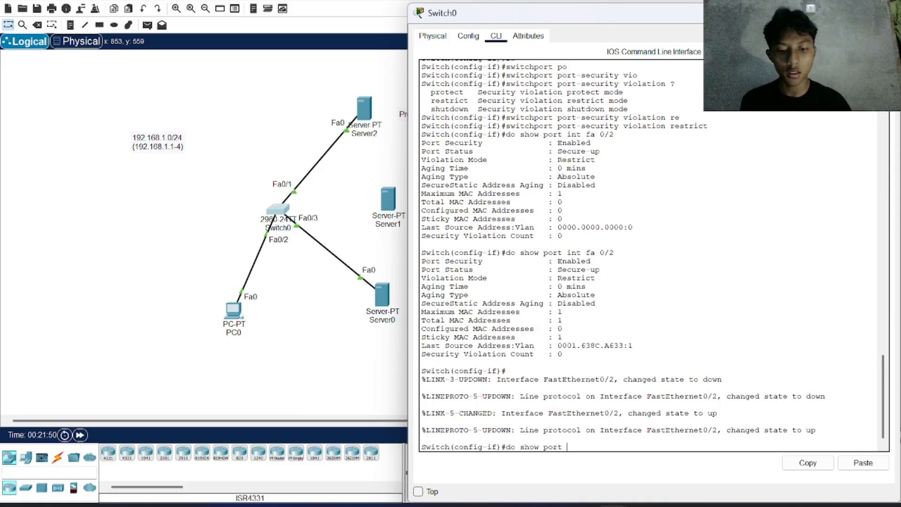
{"action": "type", "text": "/2"}
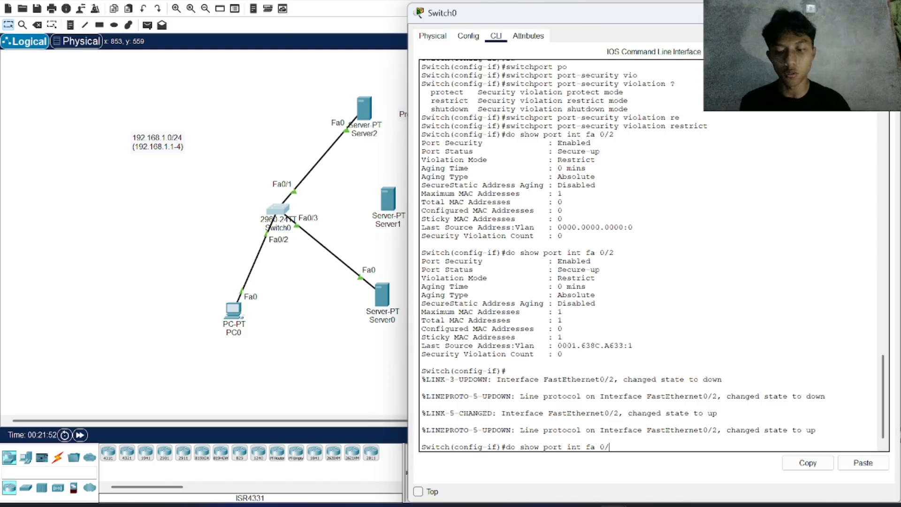
{"action": "key", "text": "Return"}
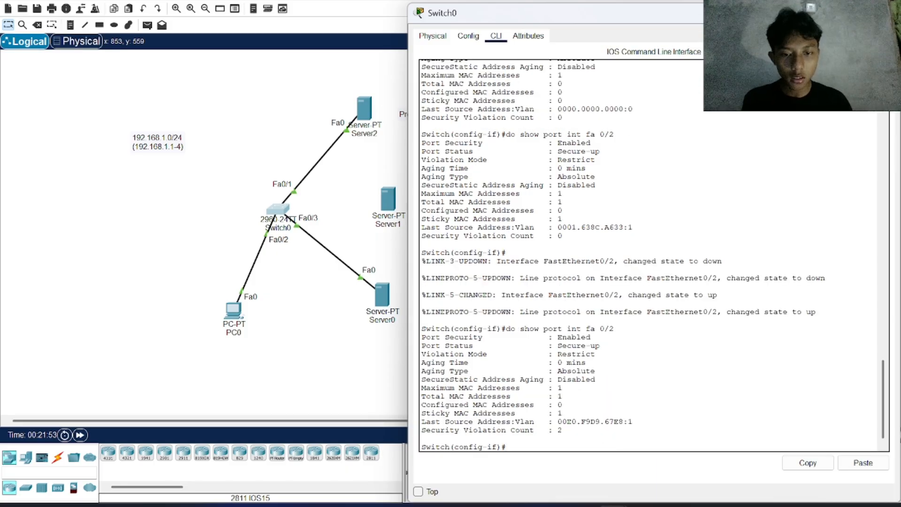
{"action": "left_click_drag", "start_coordinate": [534, 430], "coordinate": [562, 430]}
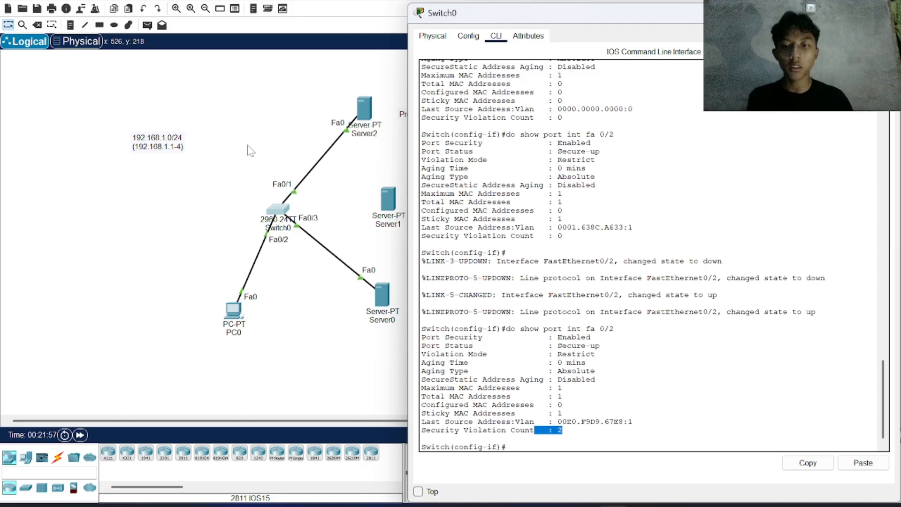
Step: Repeat the simple PDUs from PC0, one to Server0 and one to Server2, to trigger more violations
{"action": "left_click", "coordinate": [147, 24]}
{"action": "left_click", "coordinate": [233, 310]}
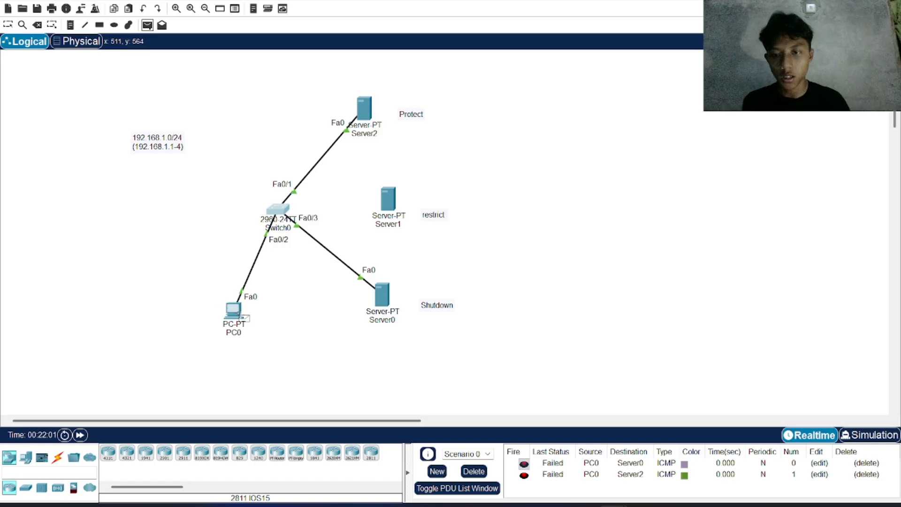
{"action": "left_click", "coordinate": [388, 305]}
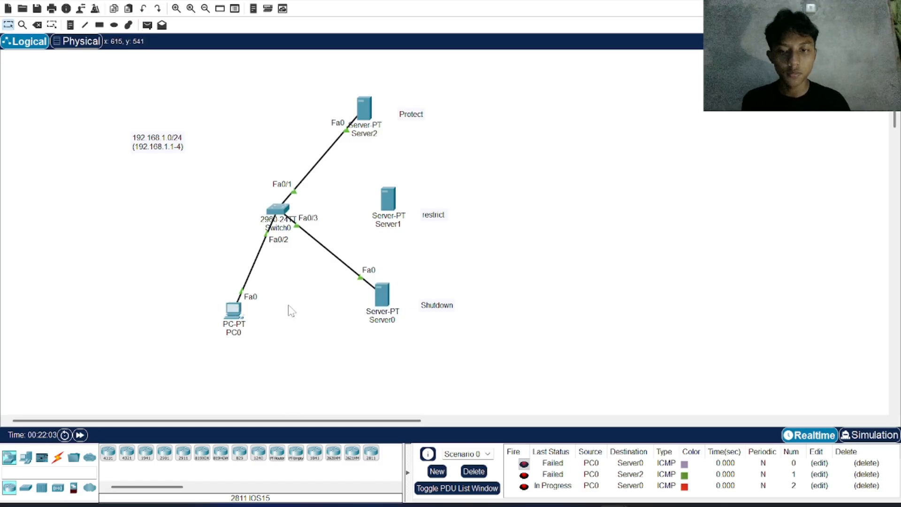
{"action": "left_click", "coordinate": [143, 28]}
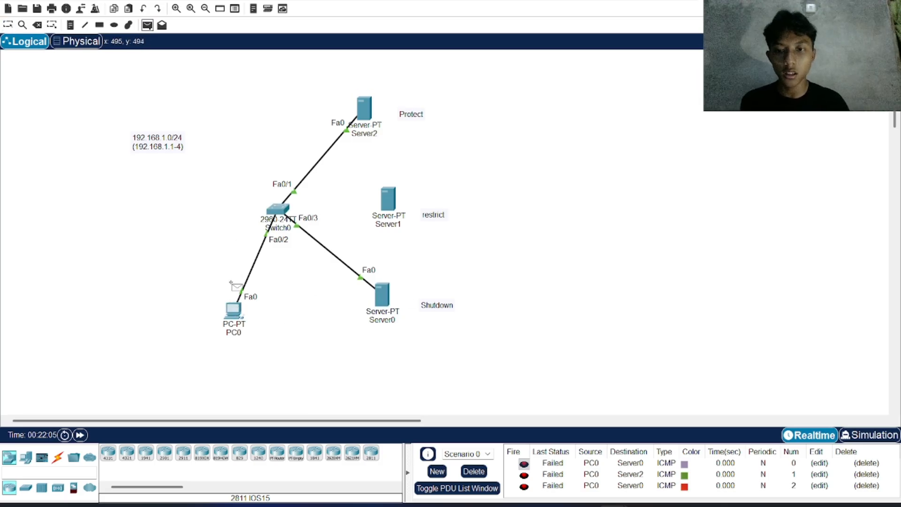
{"action": "left_click", "coordinate": [236, 312]}
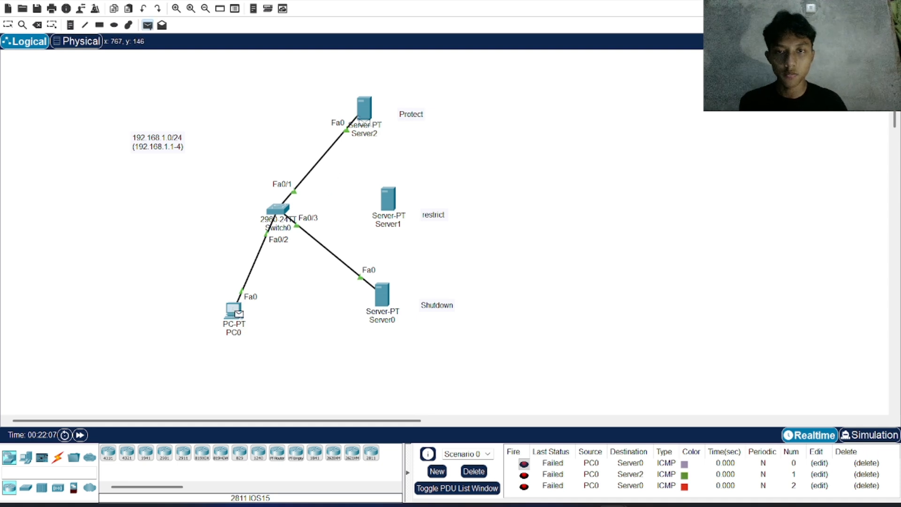
{"action": "left_click", "coordinate": [364, 109]}
Step: Run do show port int fa 0/2 again in Switch0's CLI and highlight the Security Violation Count value
{"action": "left_click", "coordinate": [276, 209]}
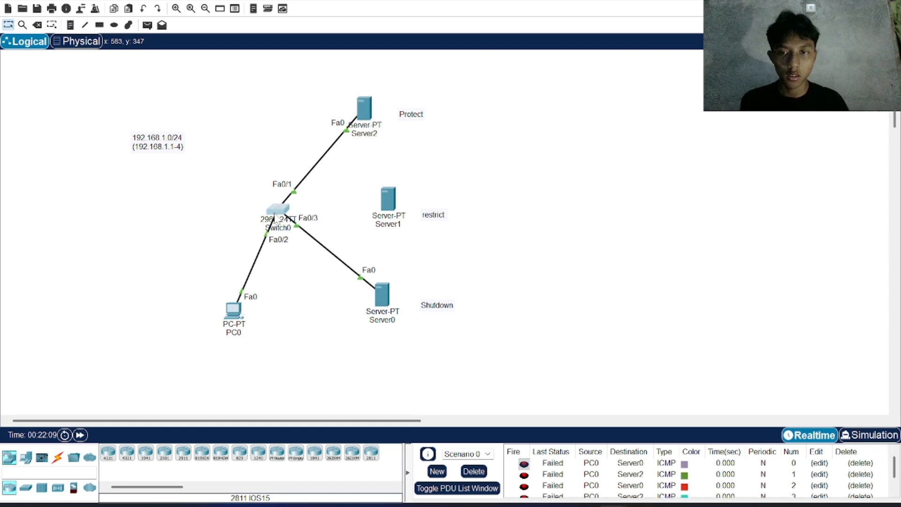
{"action": "left_click", "coordinate": [507, 446]}
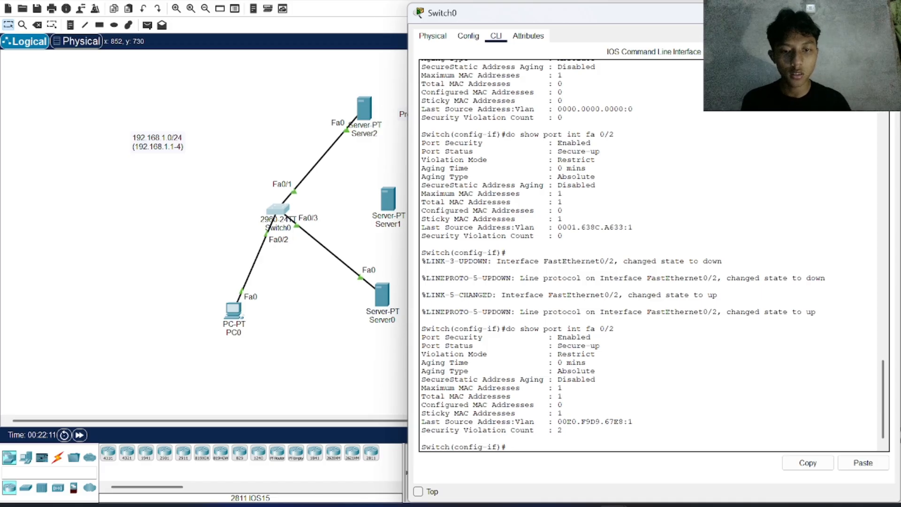
{"action": "type", "text": "do a"}
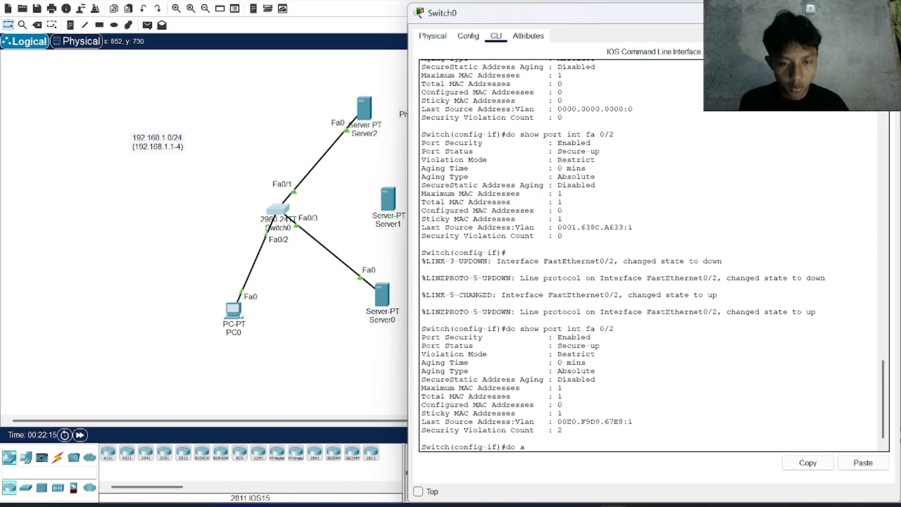
{"action": "type", "text": "hoho"}
{"action": "key", "text": "Tab"}
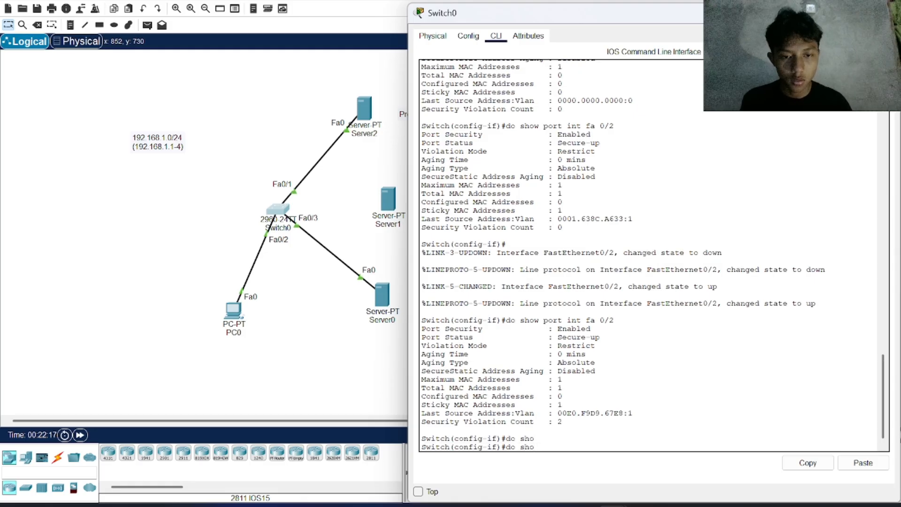
{"action": "type", "text": "w p"}
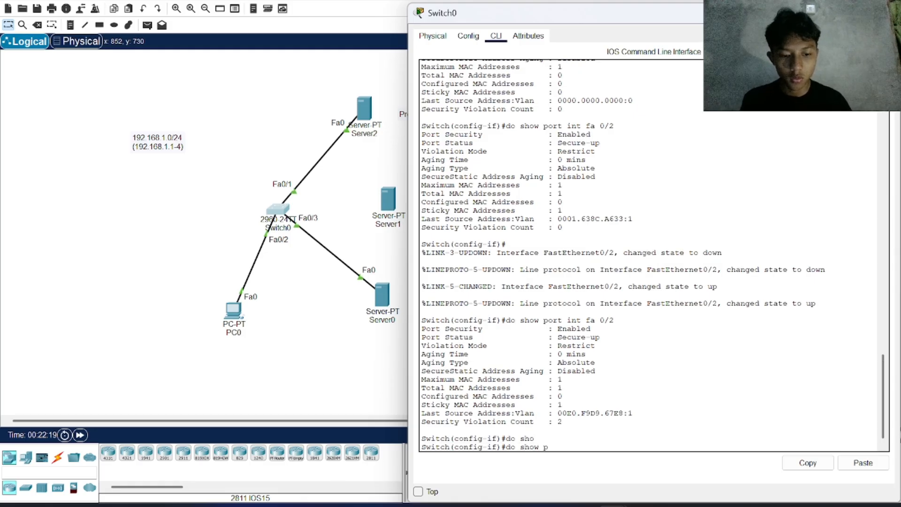
{"action": "type", "text": "ort"}
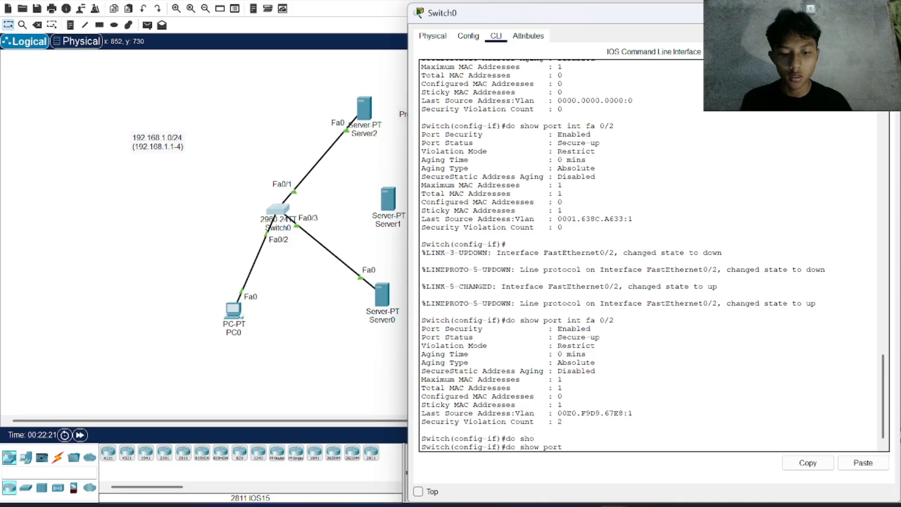
{"action": "type", "text": " int fa 0/"}
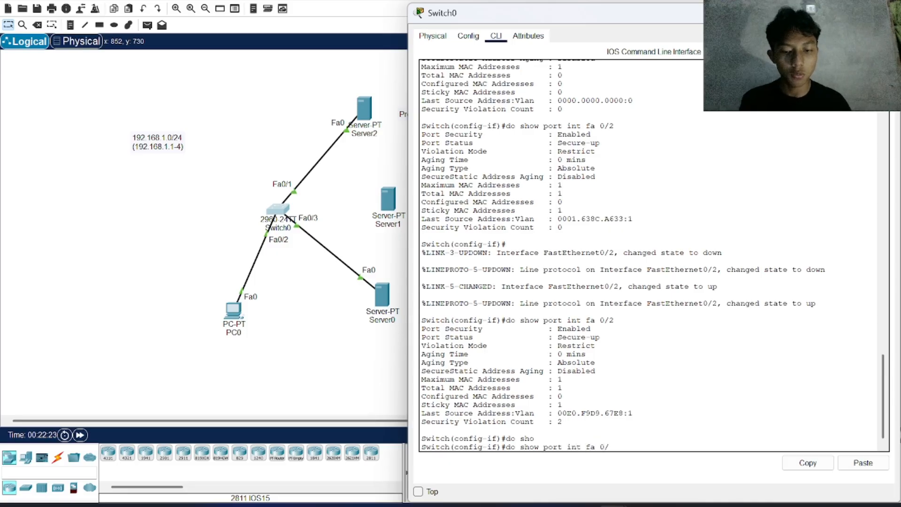
{"action": "type", "text": "2"}
{"action": "key", "text": "Return"}
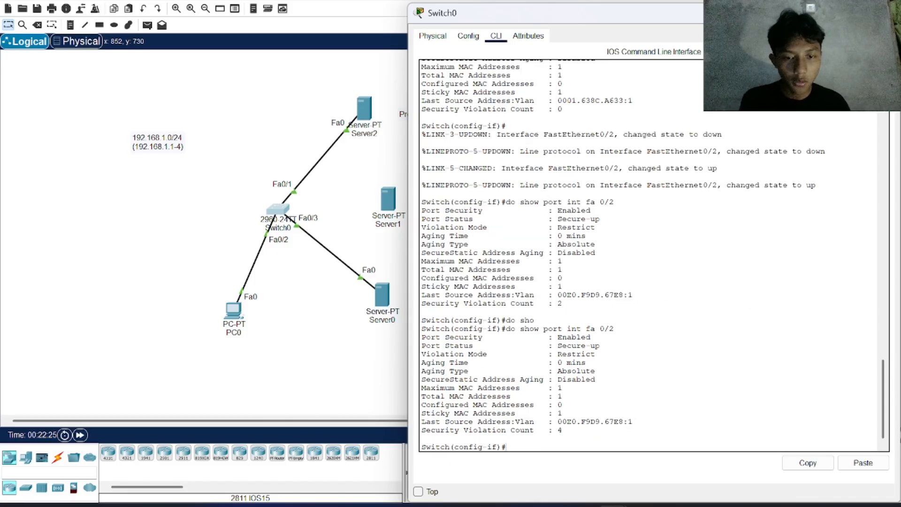
{"action": "double_click", "coordinate": [560, 430]}
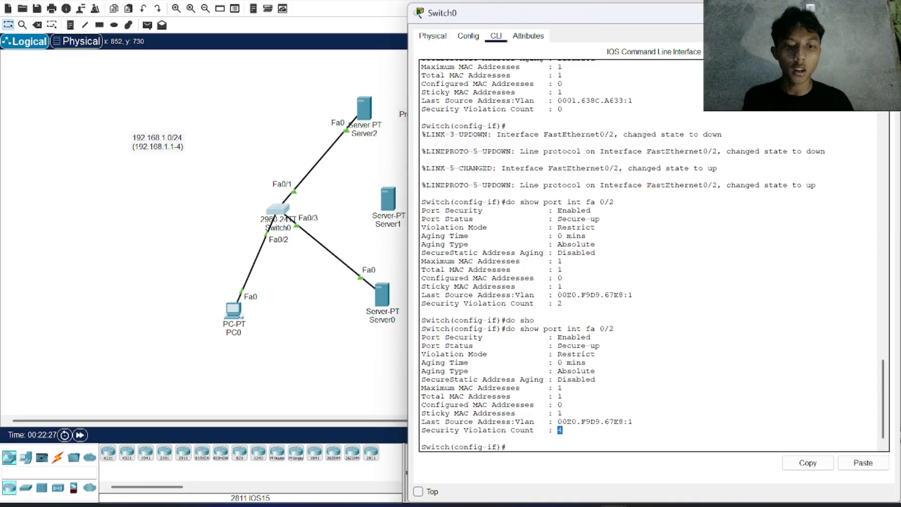
{"action": "left_click", "coordinate": [595, 379]}
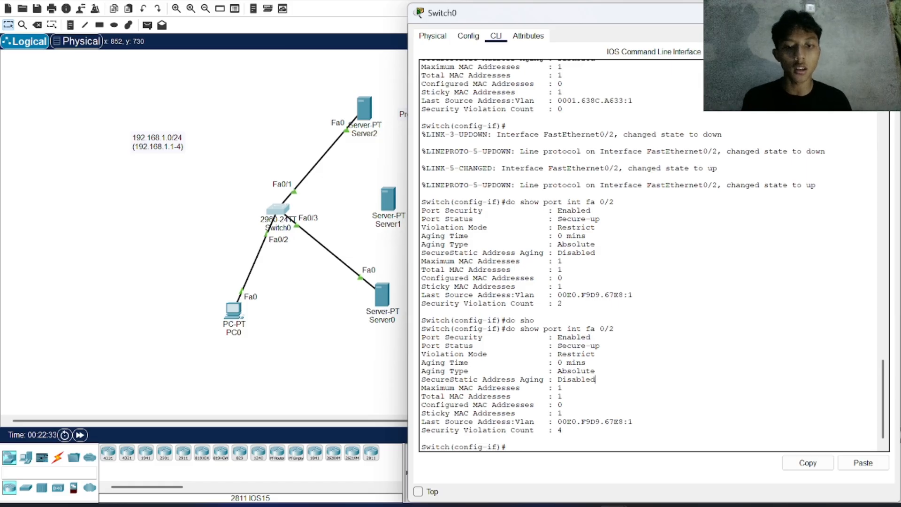
Step: Move the PC0 end of the Fa0/2 cable back to Server1, fast-forwarding until the link is up, and delete the scenario's PDUs
{"action": "left_click", "coordinate": [342, 212]}
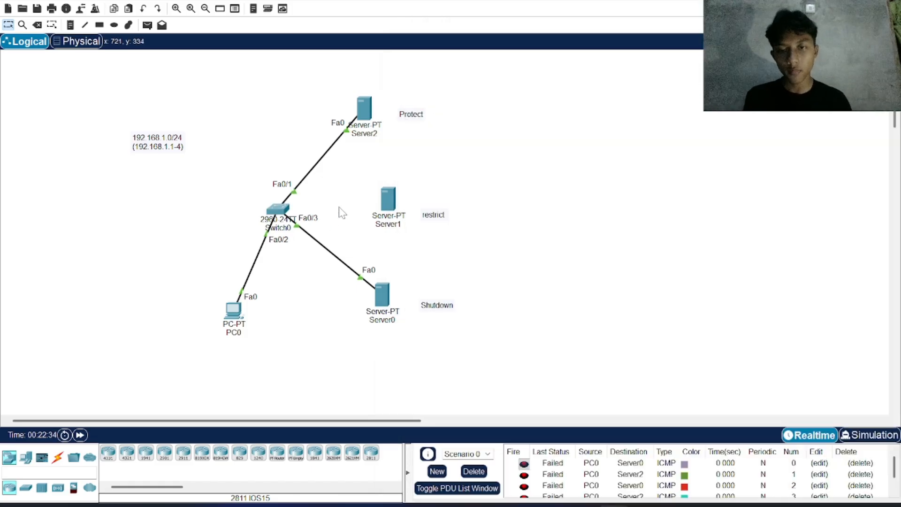
{"action": "left_click", "coordinate": [242, 290]}
{"action": "left_click", "coordinate": [391, 197]}
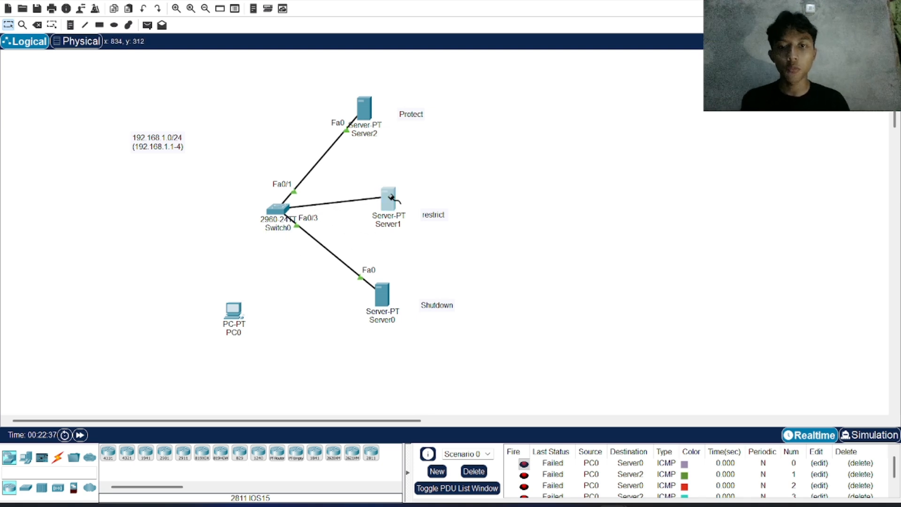
{"action": "left_click", "coordinate": [399, 203]}
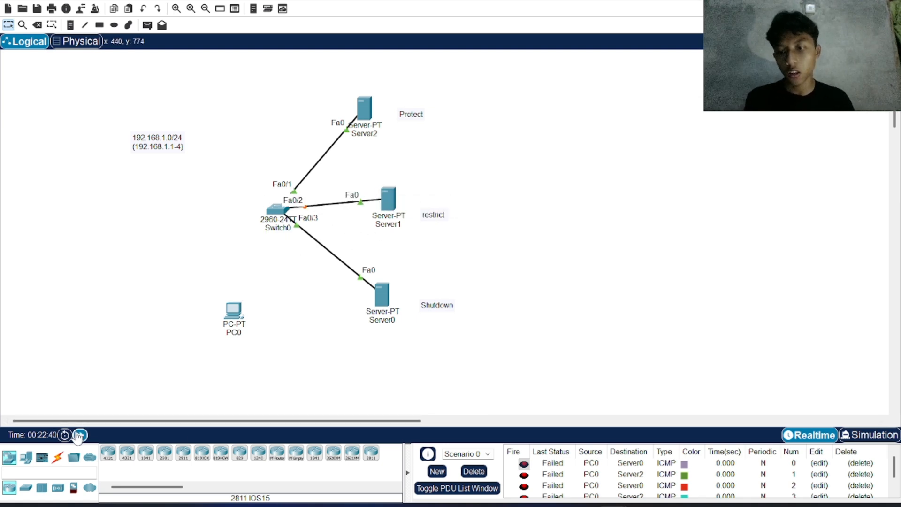
{"action": "left_click", "coordinate": [79, 435]}
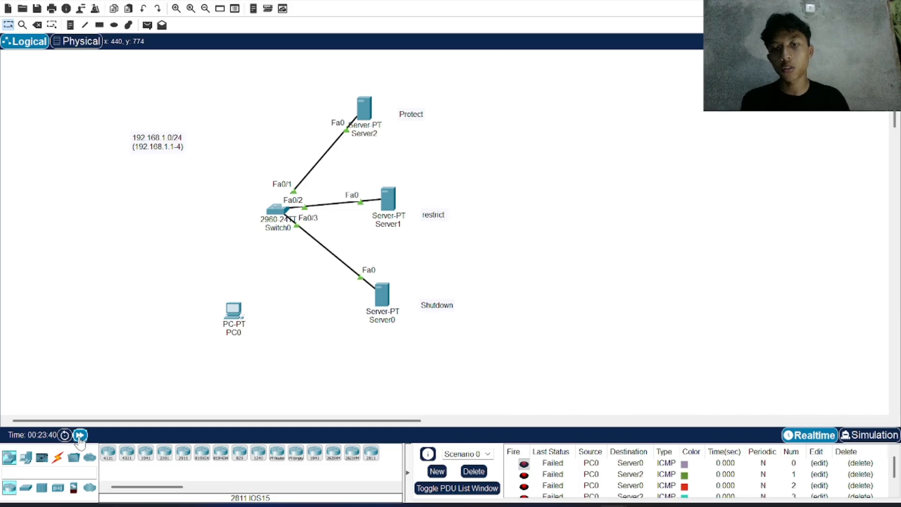
{"action": "left_click", "coordinate": [80, 435]}
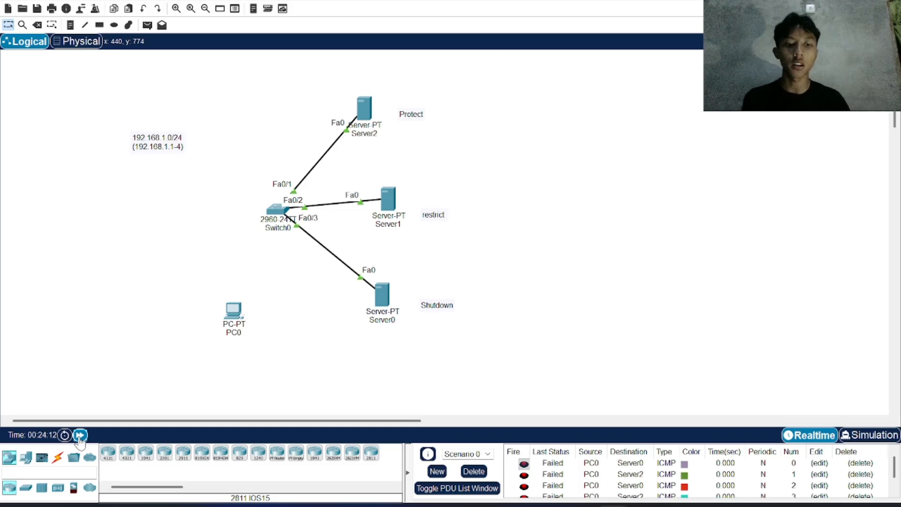
{"action": "left_click", "coordinate": [475, 471]}
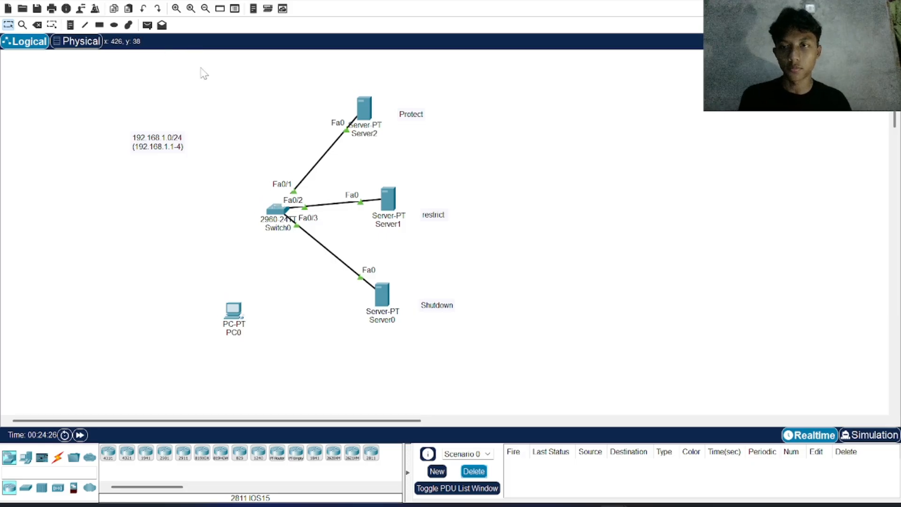
Step: In Switch0's CLI, enter interface configuration with int fa 0/3 and set the port with switchport mode access
{"action": "left_click", "coordinate": [277, 211]}
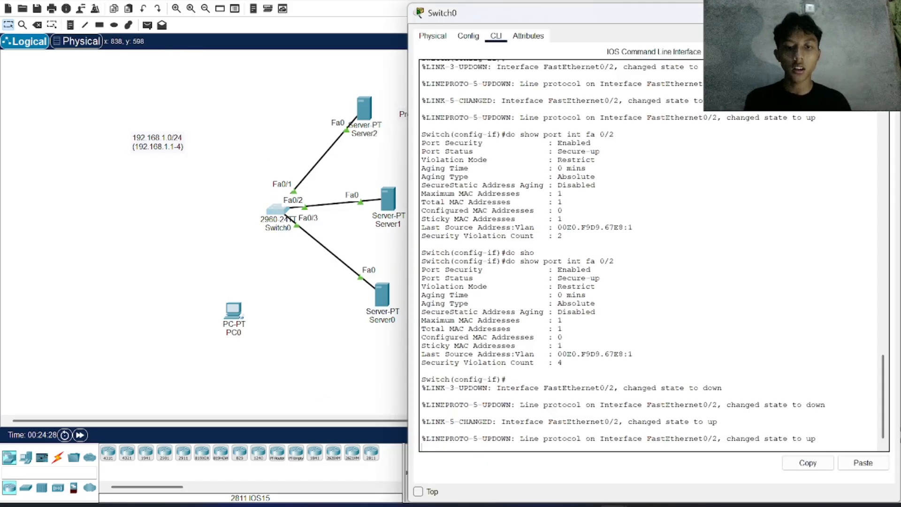
{"action": "type", "text": "int "}
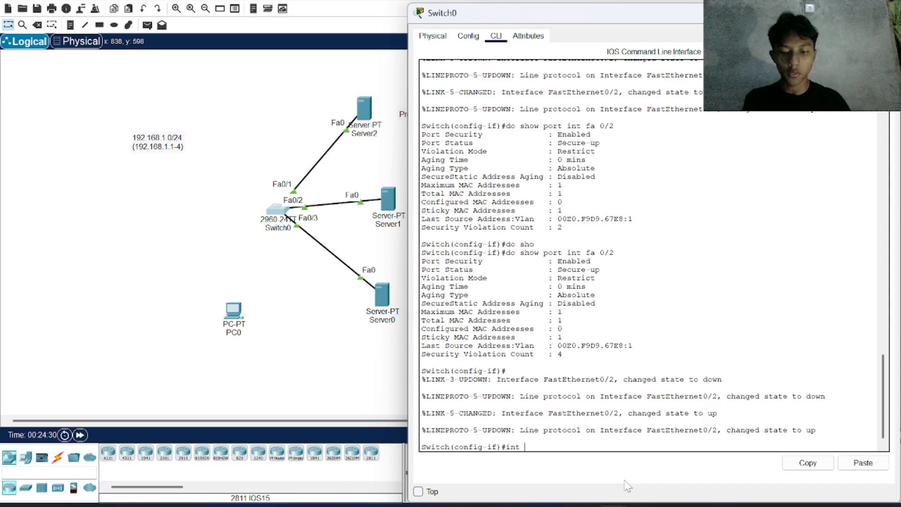
{"action": "type", "text": "fa 0"}
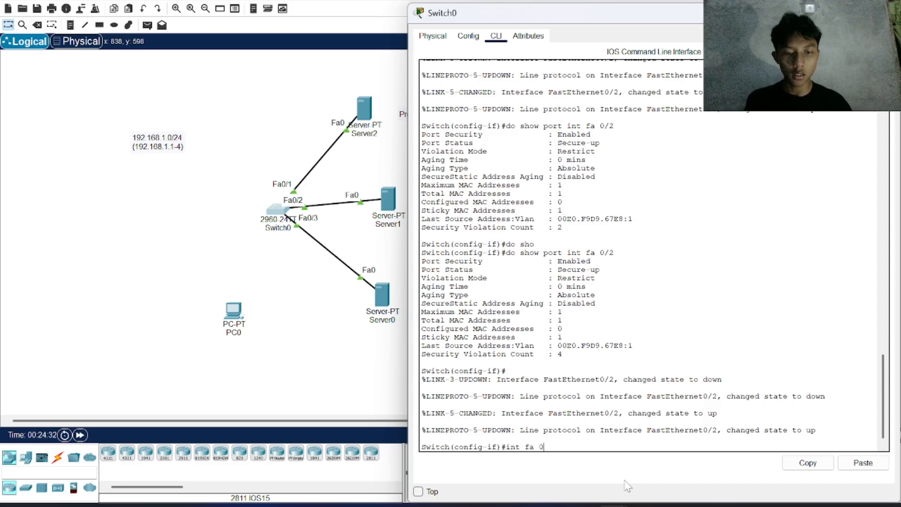
{"action": "type", "text": "/3"}
{"action": "key", "text": "Return"}
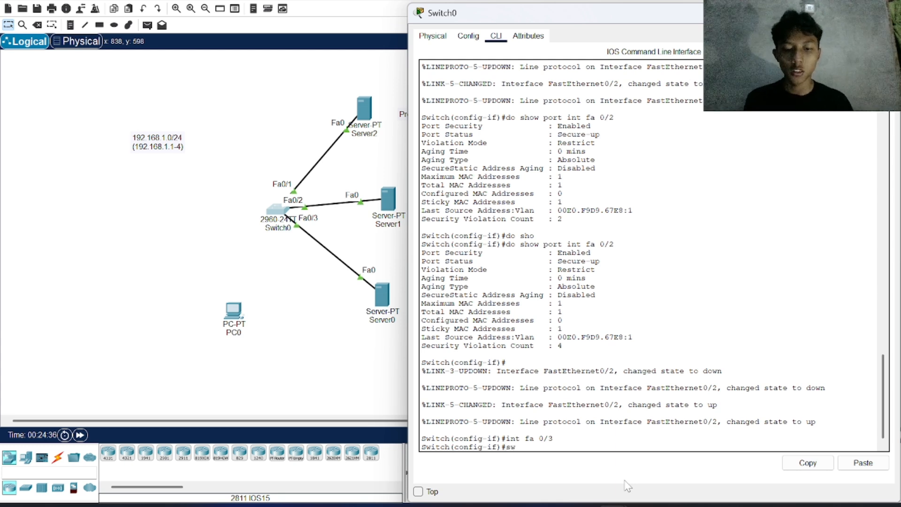
{"action": "type", "text": "sw"}
{"action": "key", "text": "Tab"}
{"action": "type", "text": "mo"}
{"action": "key", "text": "Tab"}
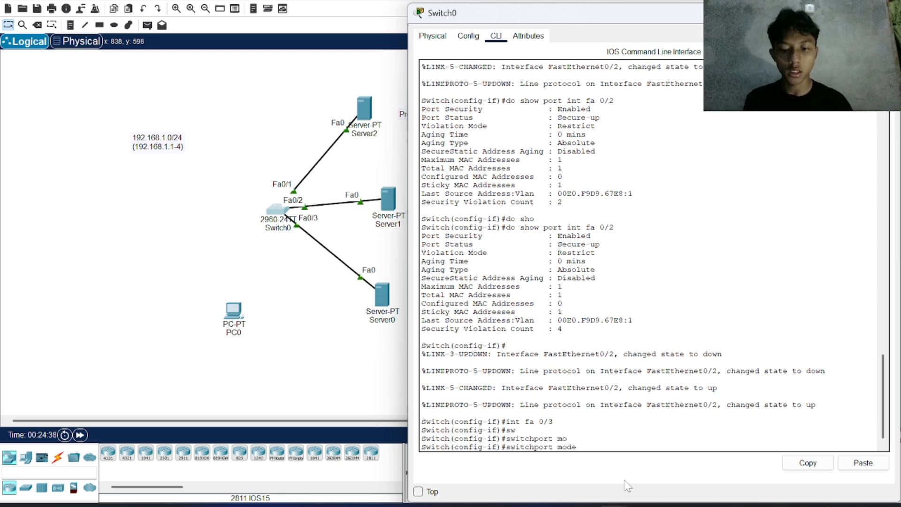
{"action": "type", "text": "acc"}
{"action": "key", "text": "Tab"}
{"action": "key", "text": "Return"}
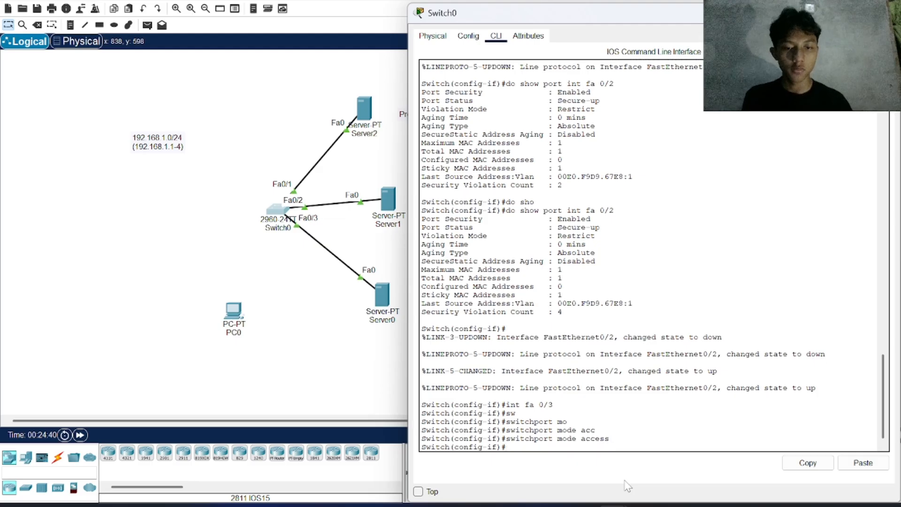
Step: Enable port security on Fa0/3 with switchport port-security
{"action": "type", "text": "sw"}
{"action": "key", "text": "Tab"}
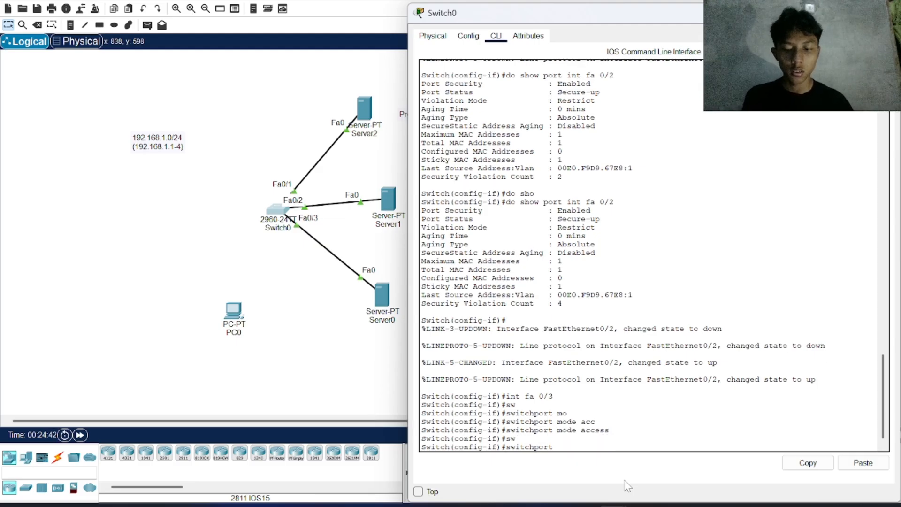
{"action": "type", "text": "po"}
{"action": "key", "text": "Tab"}
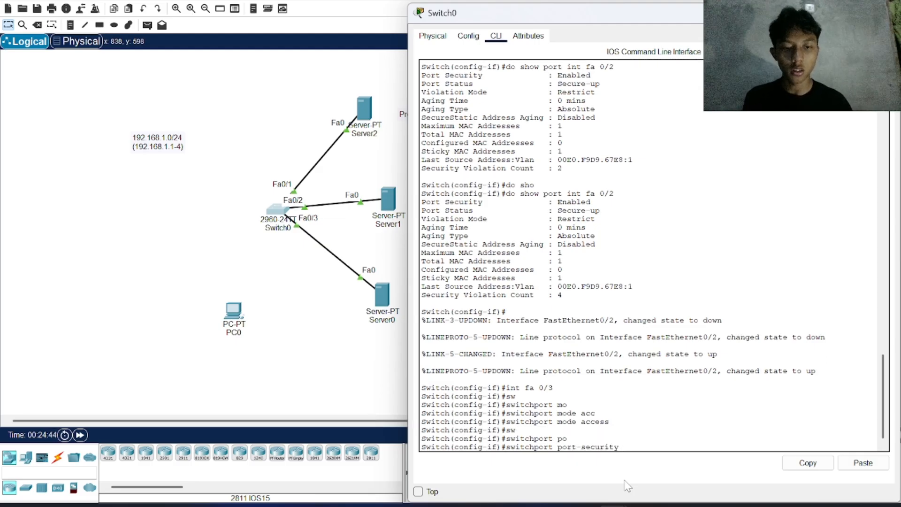
{"action": "type", "text": "shut"}
{"action": "key", "text": "Tab"}
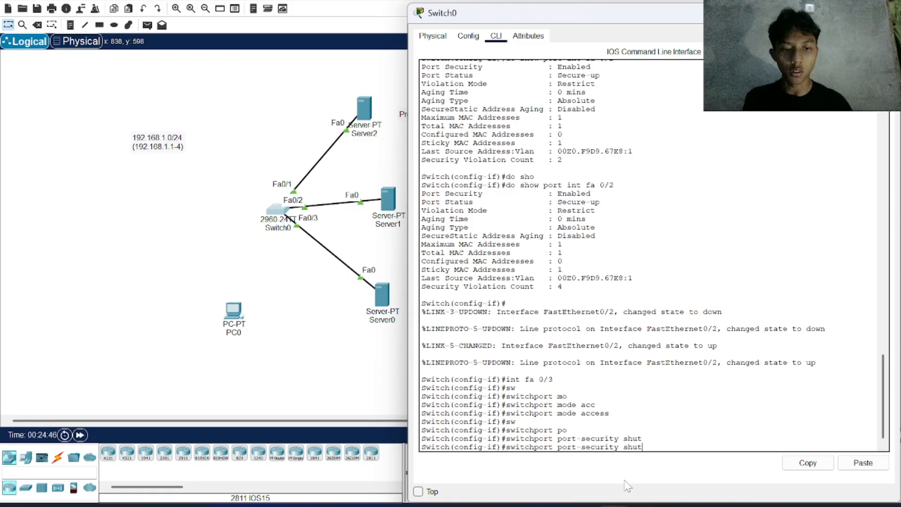
{"action": "key", "text": "BackSpace"}
{"action": "key", "text": "BackSpace"}
{"action": "key", "text": "BackSpace"}
{"action": "key", "text": "BackSpace"}
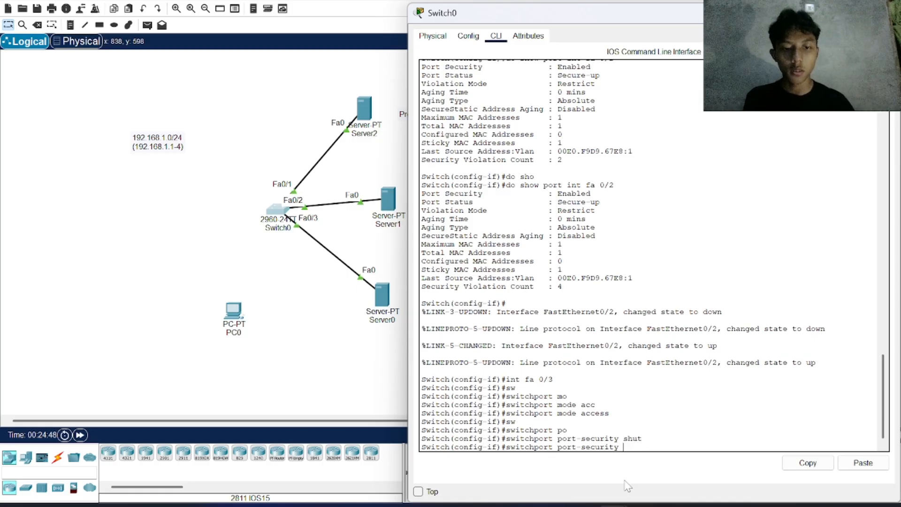
{"action": "key", "text": "Return"}
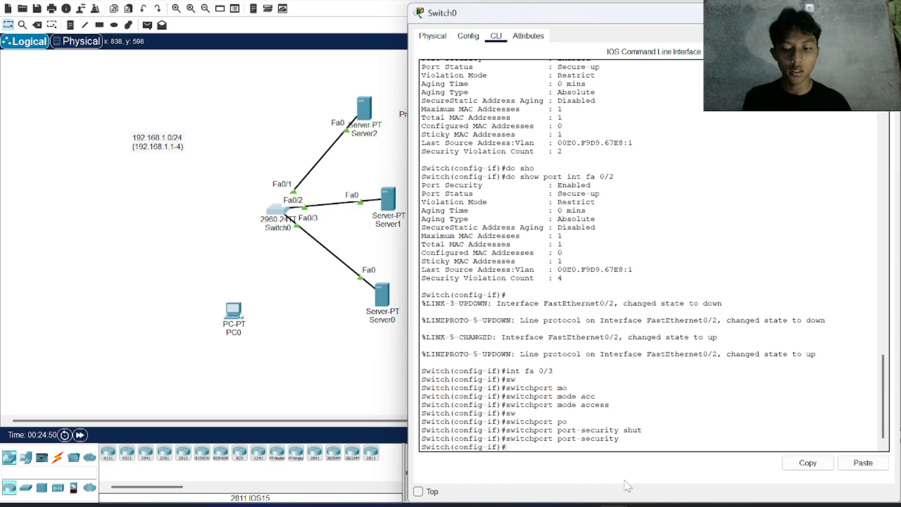
Step: Turn on sticky MAC learning on Fa0/3 with switchport port-security mac-address sticky
{"action": "type", "text": "sw"}
{"action": "key", "text": "Tab"}
{"action": "type", "text": "port"}
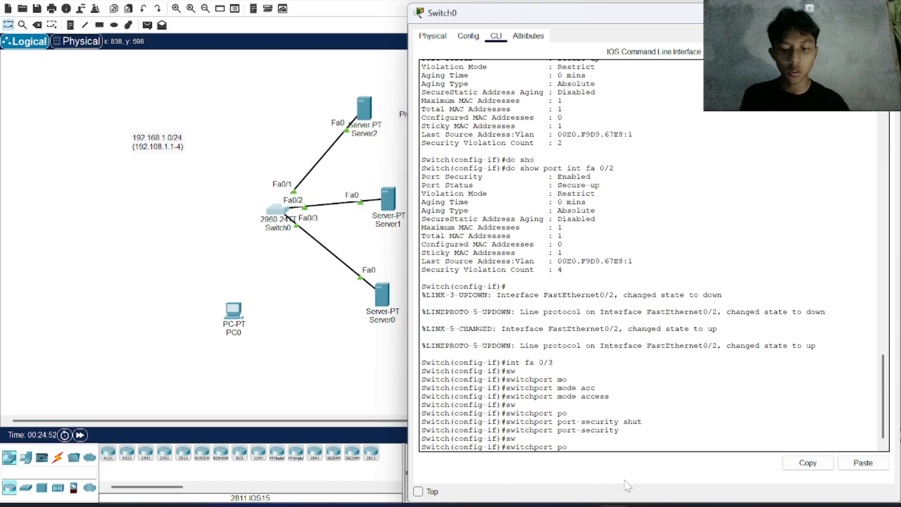
{"action": "key", "text": "Tab"}
{"action": "type", "text": "ma"}
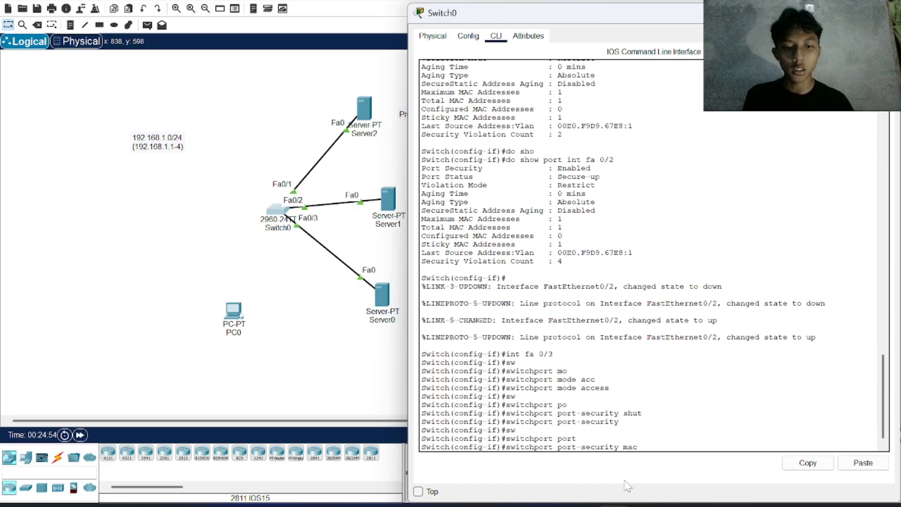
{"action": "type", "text": "c"}
{"action": "key", "text": "Tab"}
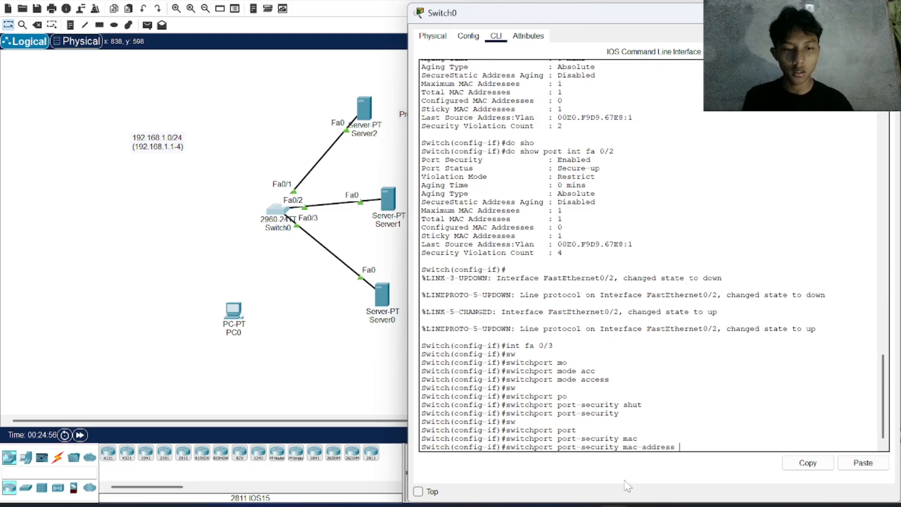
{"action": "type", "text": "sticky"}
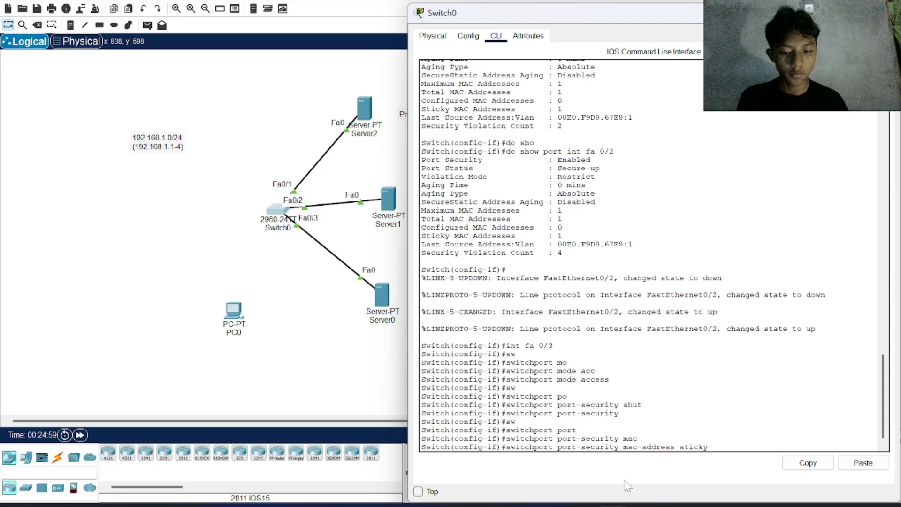
{"action": "key", "text": "Return"}
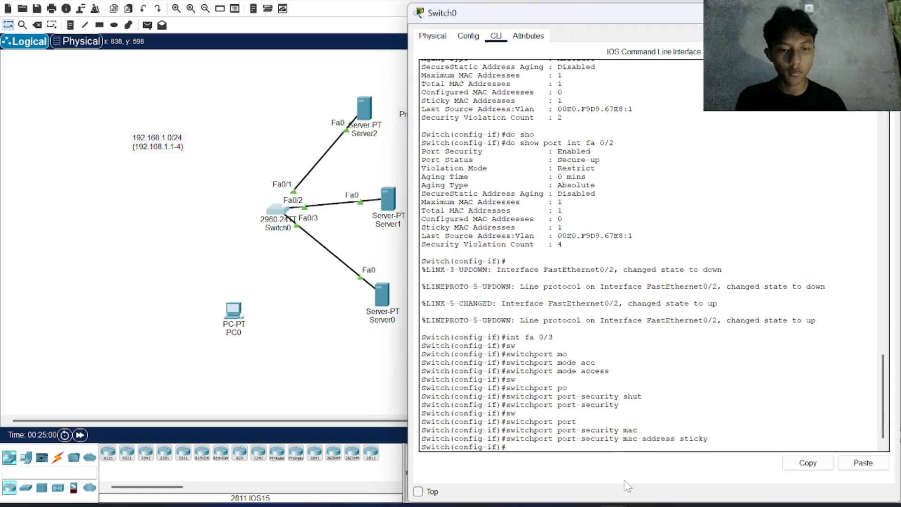
Step: Limit Fa0/3 to one secure MAC address with switchport port-security maximum 1
{"action": "type", "text": "max"}
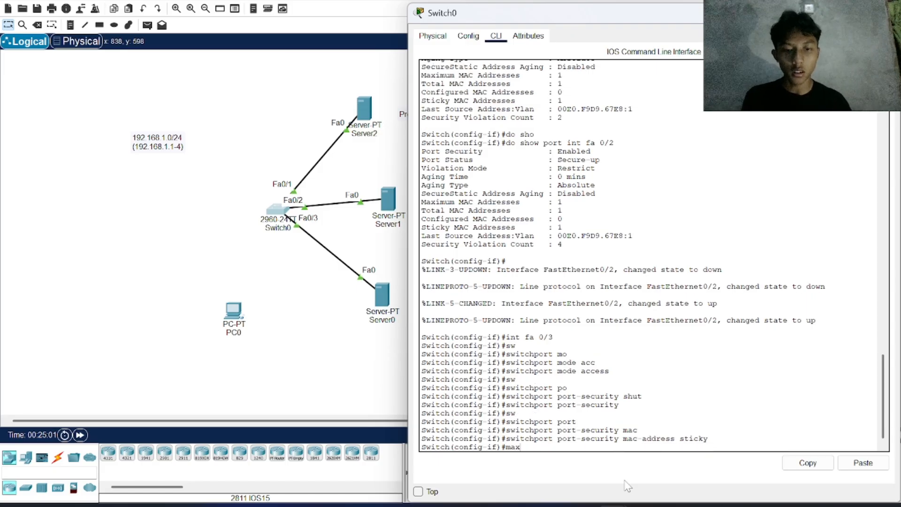
{"action": "key", "text": "BackSpace"}
{"action": "key", "text": "BackSpace"}
{"action": "key", "text": "BackSpace"}
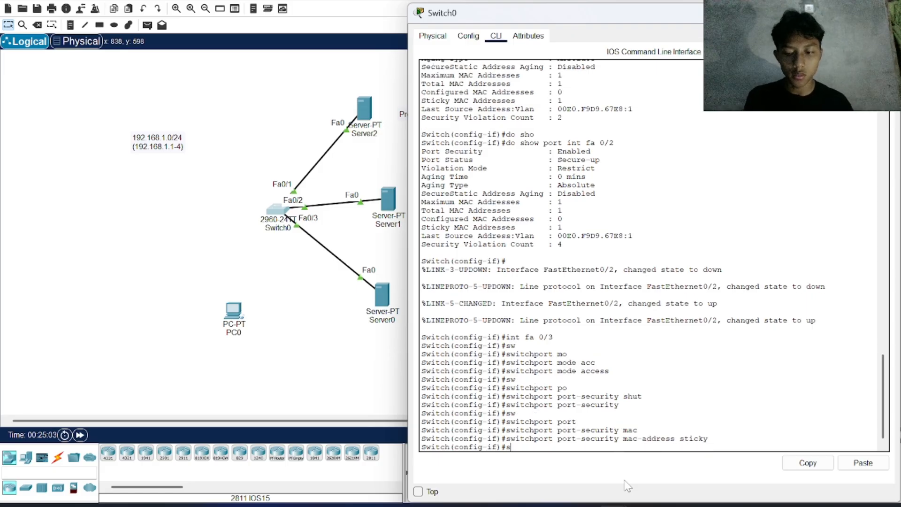
{"action": "type", "text": "swi"}
{"action": "key", "text": "Tab"}
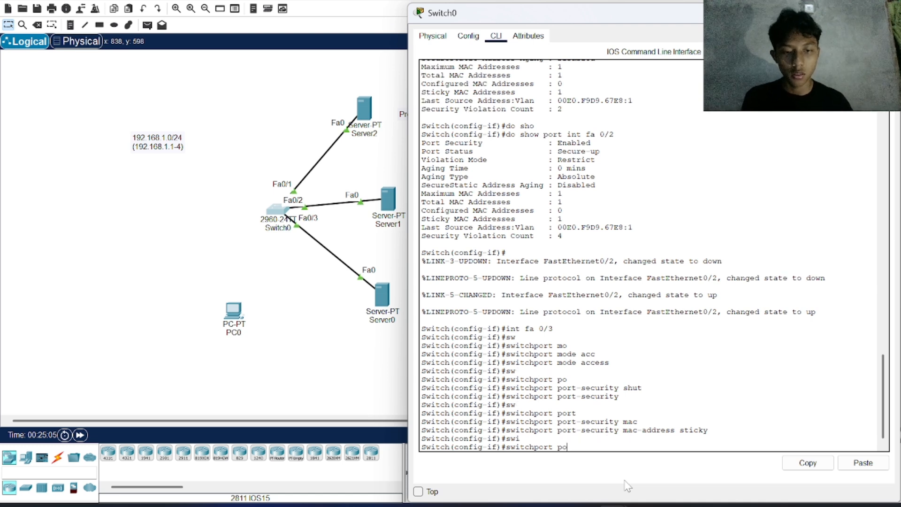
{"action": "type", "text": "po"}
{"action": "key", "text": "Tab"}
{"action": "type", "text": "m"}
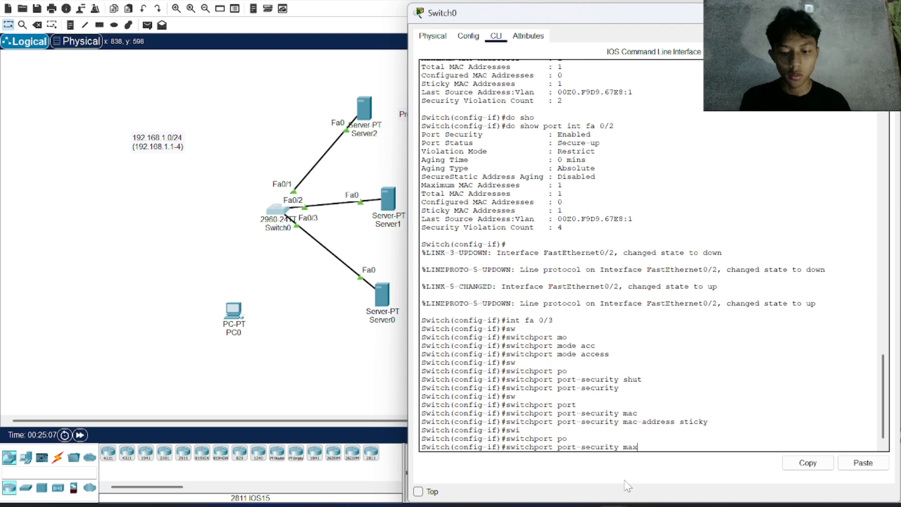
{"action": "type", "text": "ax"}
{"action": "key", "text": "Tab"}
{"action": "type", "text": "1"}
{"action": "key", "text": "Return"}
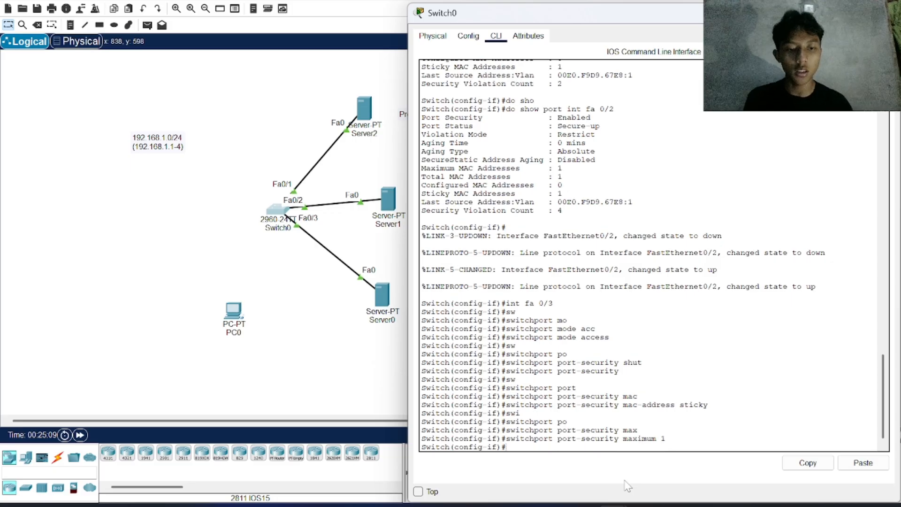
Step: Set the Fa0/3 violation mode with switchport port-security violation shutdown
{"action": "type", "text": "sw"}
{"action": "key", "text": "Tab"}
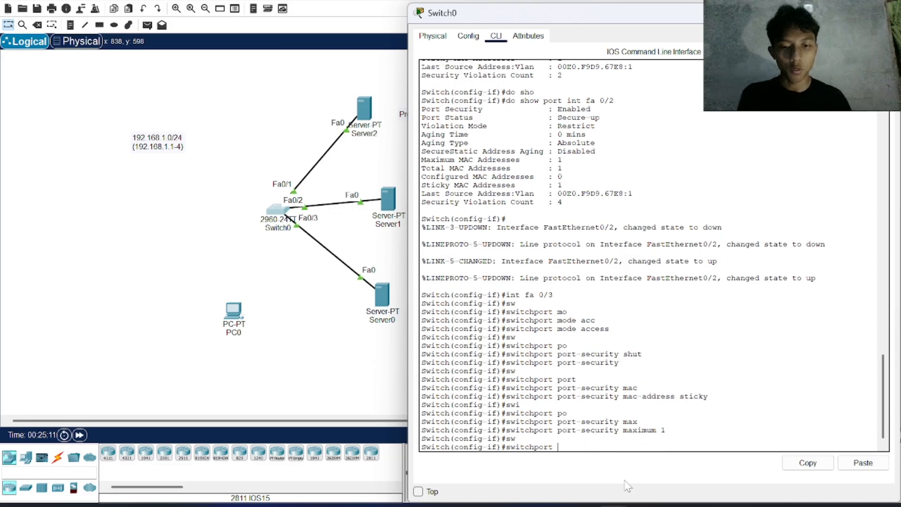
{"action": "type", "text": "po"}
{"action": "key", "text": "Tab"}
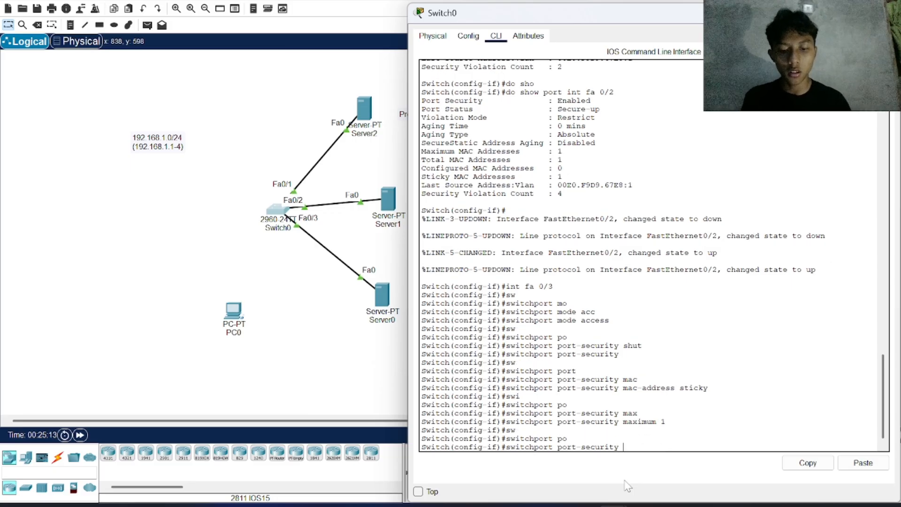
{"action": "type", "text": "v"}
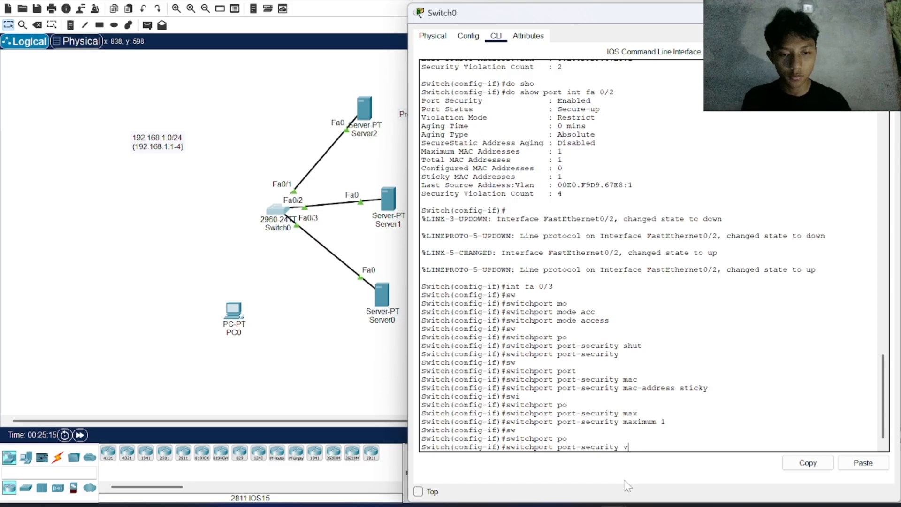
{"action": "type", "text": "uio"}
{"action": "key", "text": "Tab"}
{"action": "type", "text": "mo"}
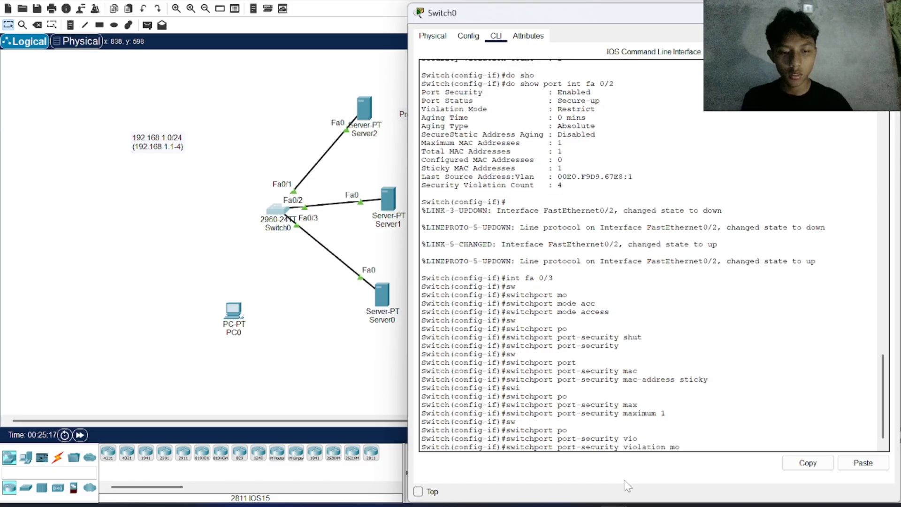
{"action": "type", "text": "de ?"}
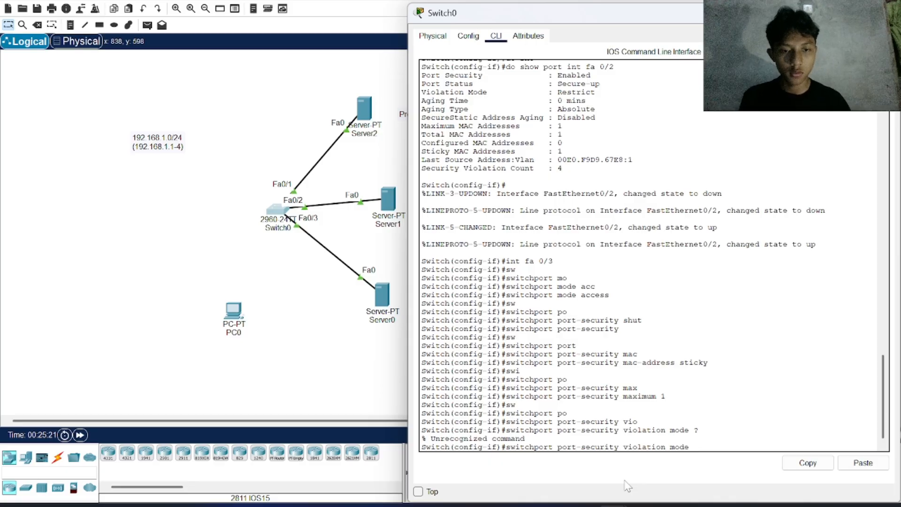
{"action": "key", "text": "BackSpace"}
{"action": "key", "text": "BackSpace"}
{"action": "key", "text": "BackSpace"}
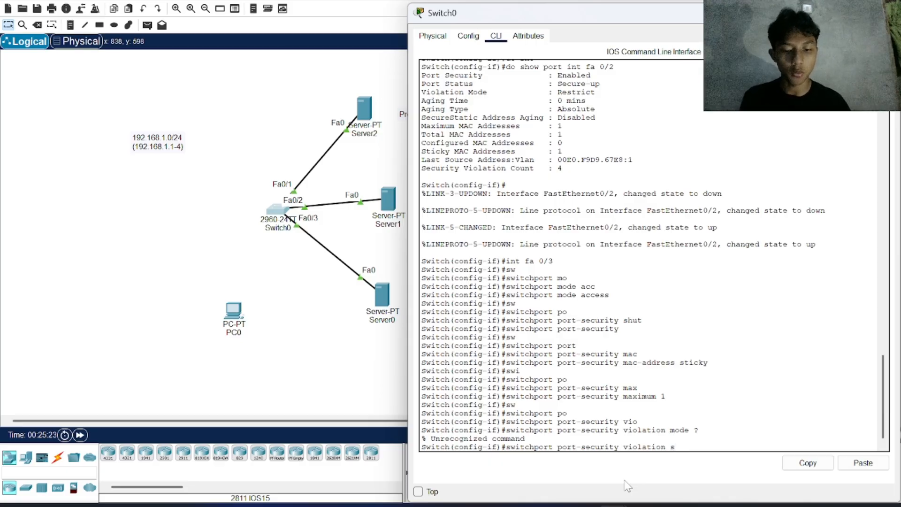
{"action": "type", "text": "shu"}
{"action": "key", "text": "Tab"}
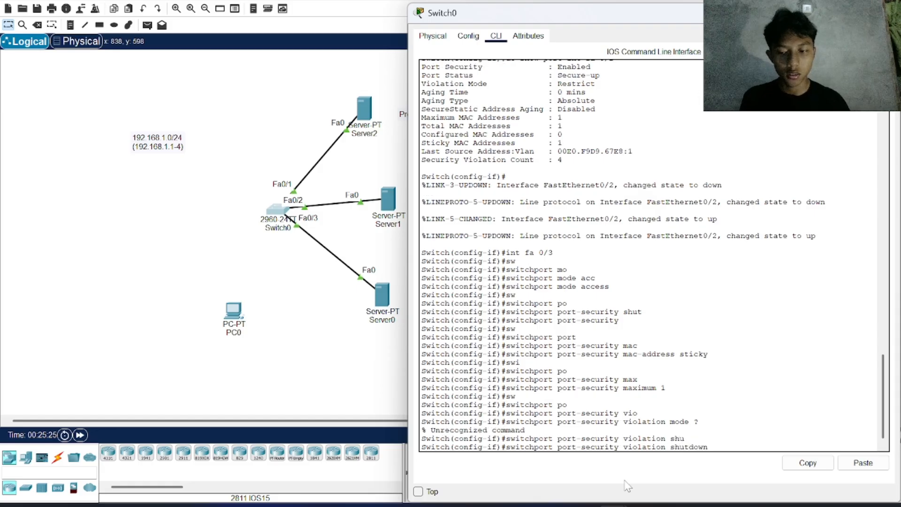
{"action": "key", "text": "Return"}
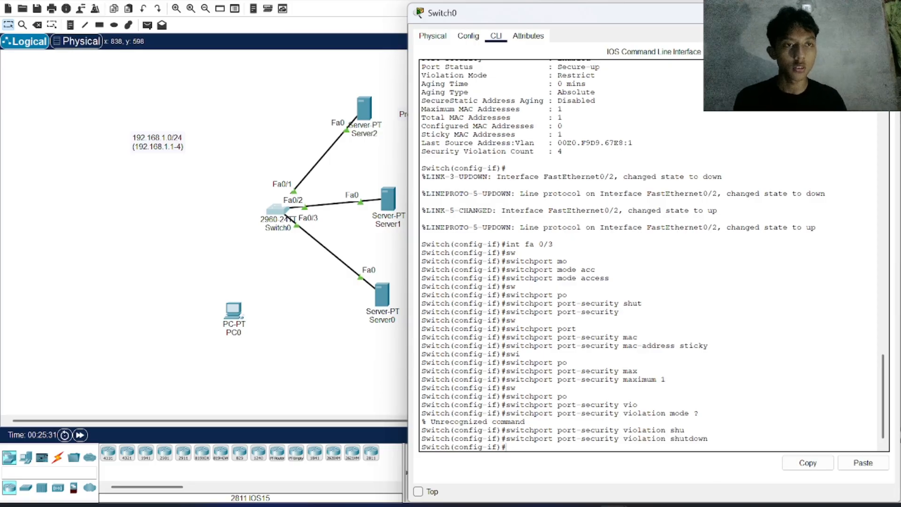
Step: Close the Switch0 window and send a simple PDU from Server0 to Server1
{"action": "left_click", "coordinate": [887, 13]}
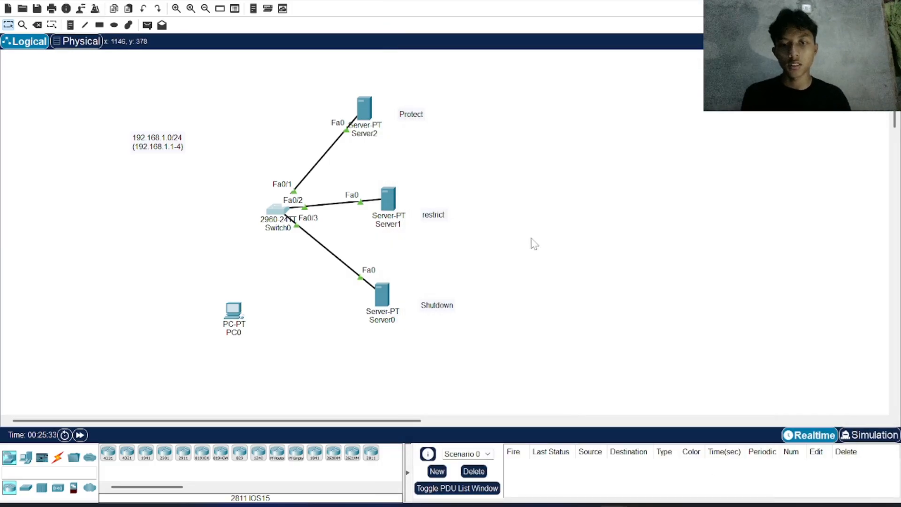
{"action": "left_click", "coordinate": [147, 26]}
{"action": "left_click", "coordinate": [382, 294]}
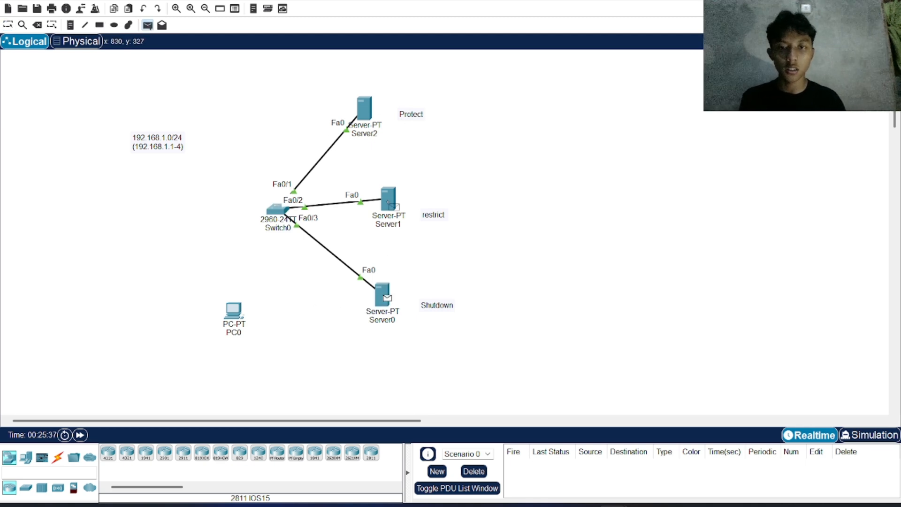
{"action": "left_click", "coordinate": [387, 188]}
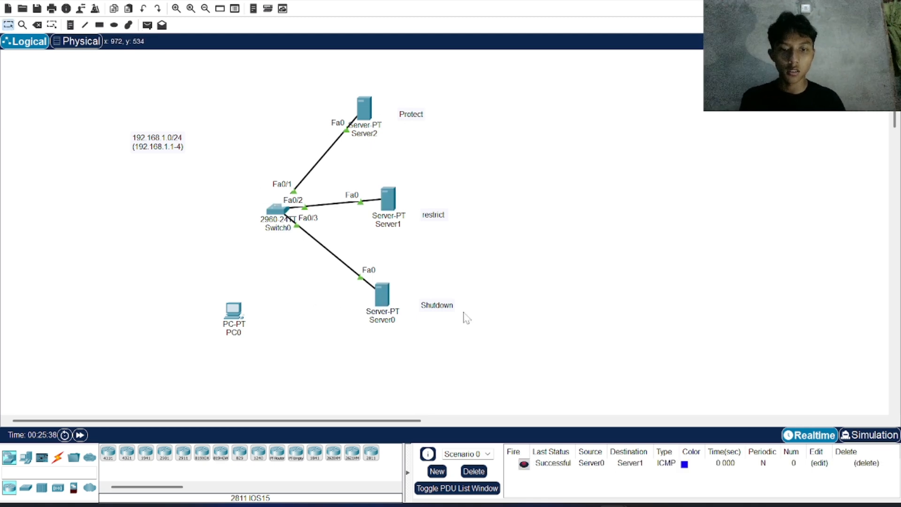
Step: In Switch0's CLI, display the port security status of Fa0/3 with do show port int fa 0/3
{"action": "left_click", "coordinate": [288, 215]}
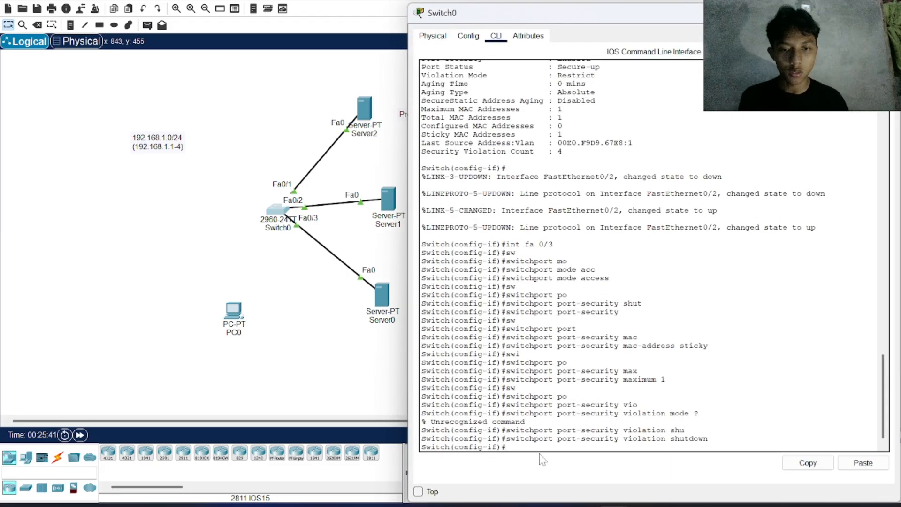
{"action": "type", "text": "do show"}
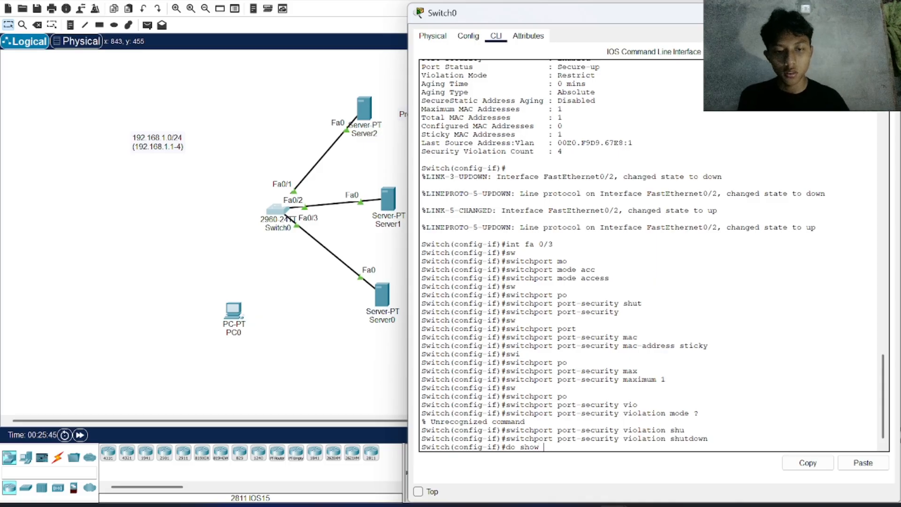
{"action": "type", "text": " po"}
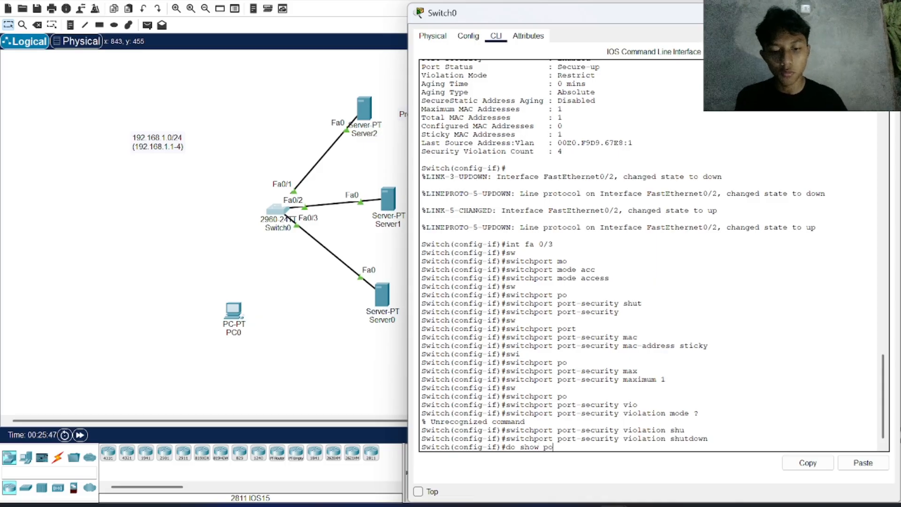
{"action": "type", "text": "rt int f"}
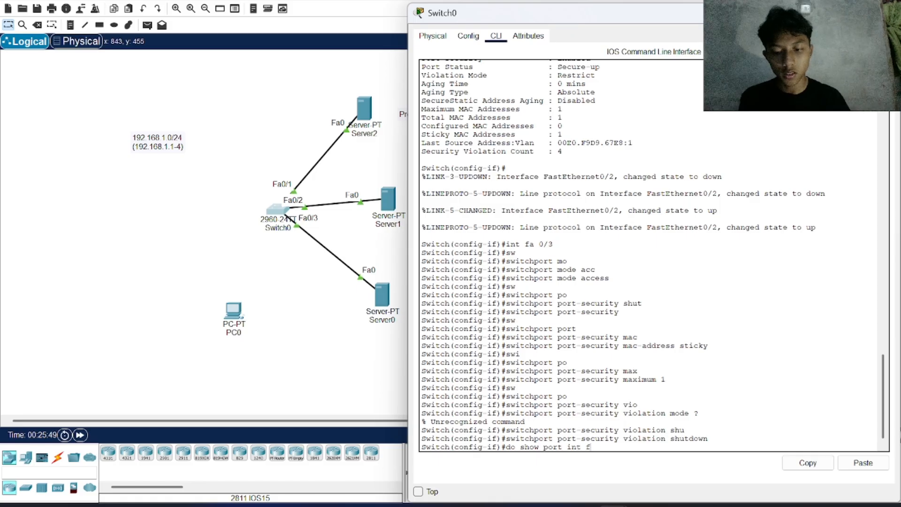
{"action": "type", "text": "a 0/3"}
{"action": "key", "text": "Return"}
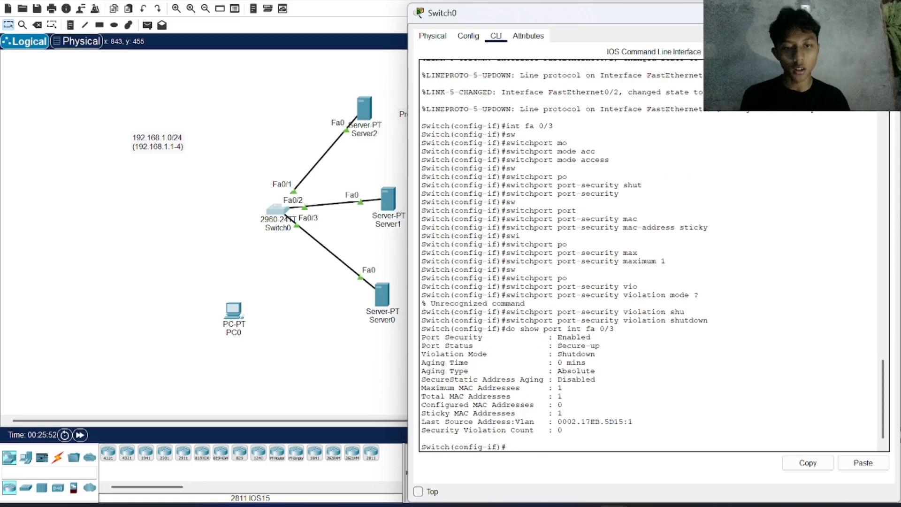
Step: Check the MAC address of Server0's FastEthernet0 and compare it with the last source address in Switch0's CLI
{"action": "left_click", "coordinate": [383, 296]}
{"action": "left_click", "coordinate": [413, 39]}
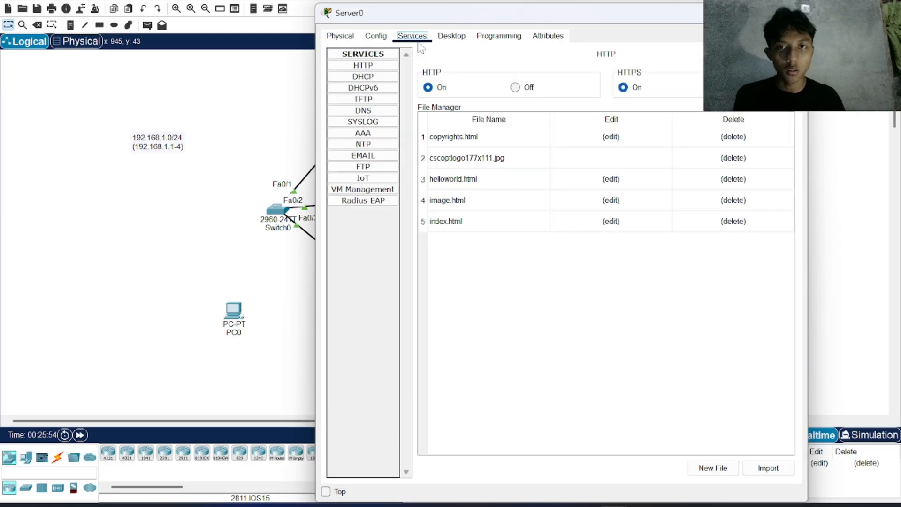
{"action": "left_click", "coordinate": [373, 37]}
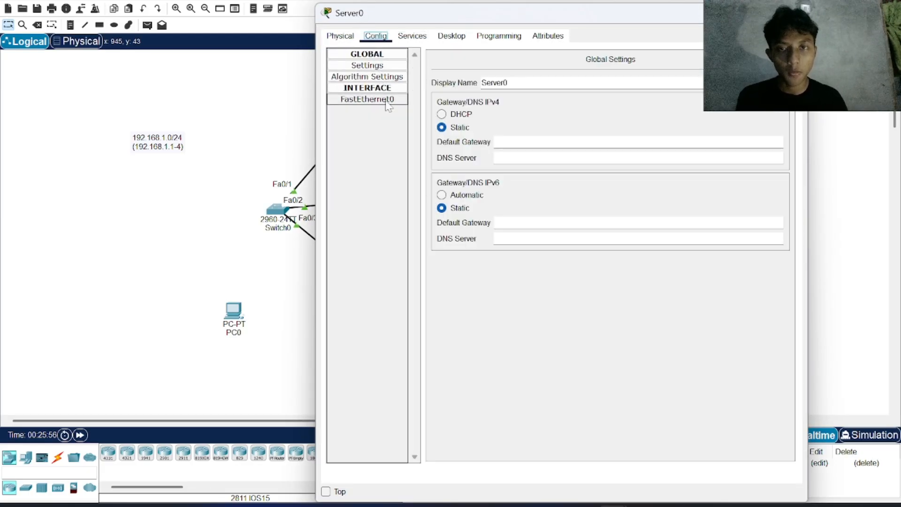
{"action": "left_click", "coordinate": [386, 100]}
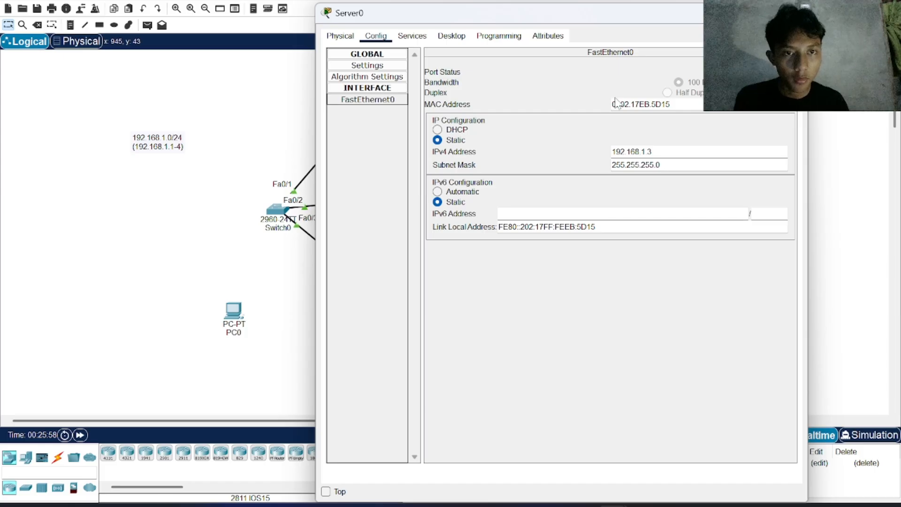
{"action": "left_click", "coordinate": [275, 214]}
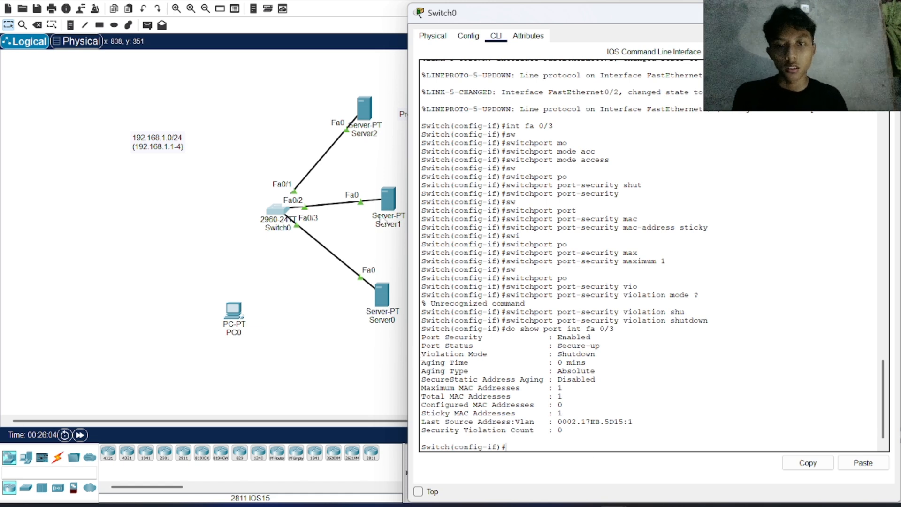
Step: Move the Server0 end of the Fa0/3 cable to PC0, fast-forward the link start-up, and delete the scenario's PDUs
{"action": "left_click", "coordinate": [362, 280]}
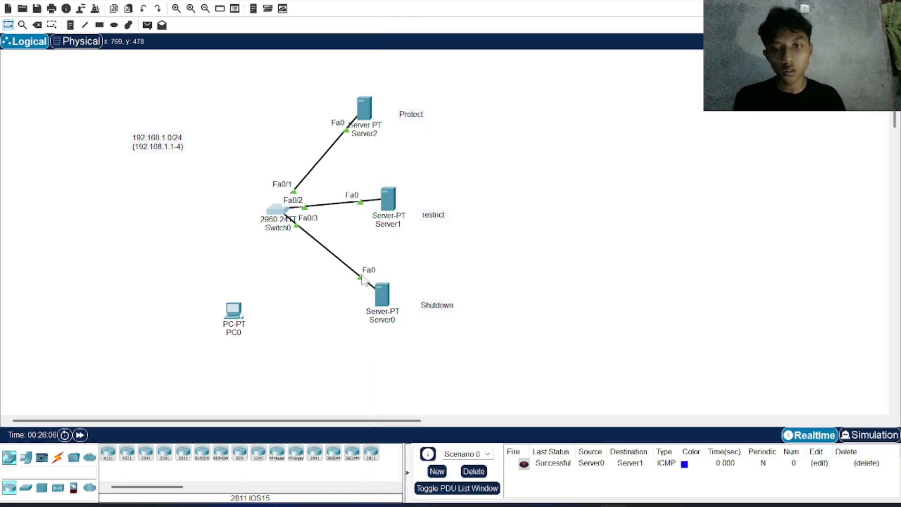
{"action": "left_click_drag", "start_coordinate": [363, 280], "coordinate": [233, 318]}
{"action": "left_click", "coordinate": [272, 371]}
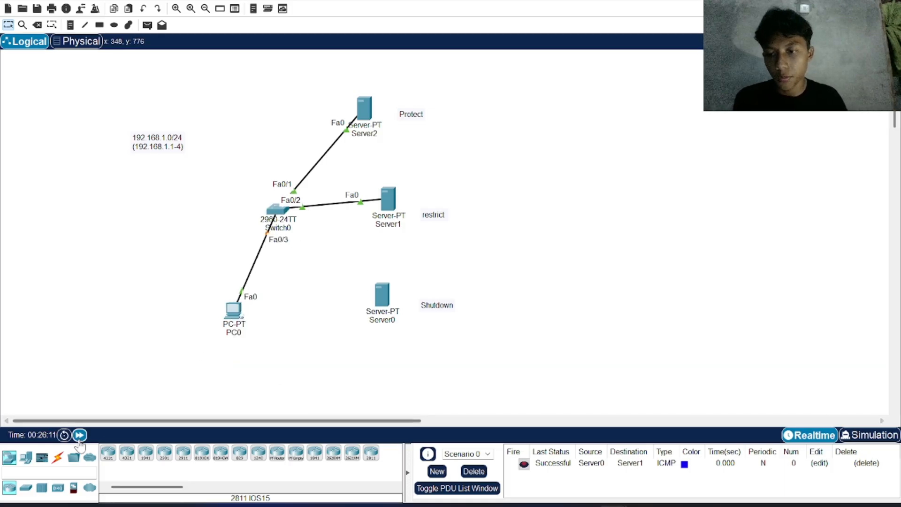
{"action": "left_click", "coordinate": [80, 434]}
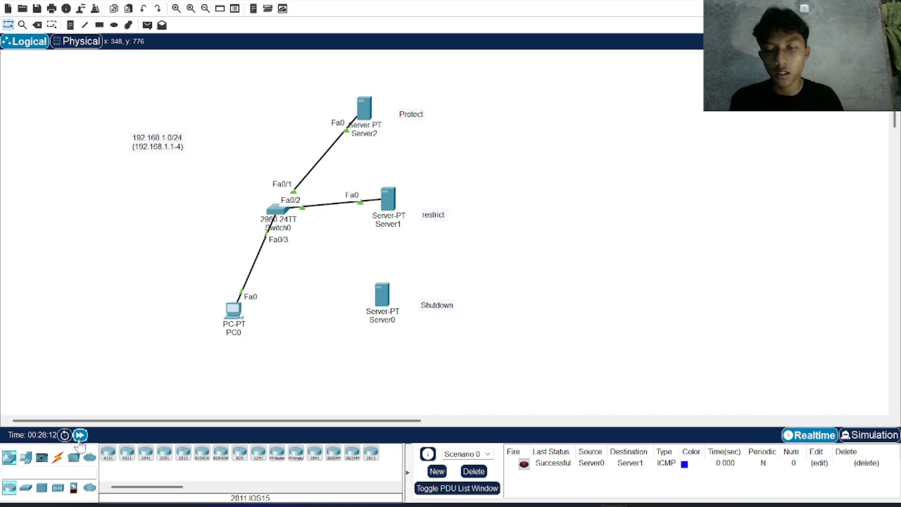
{"action": "left_click", "coordinate": [476, 472]}
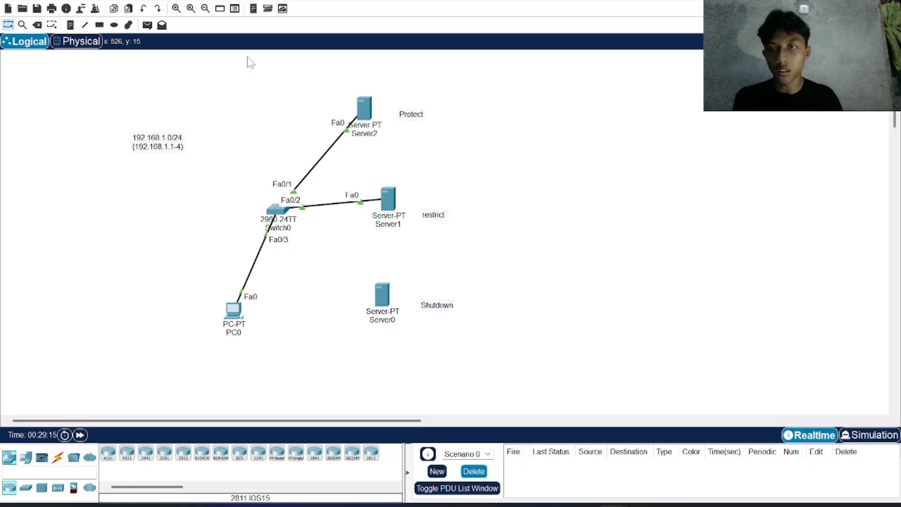
Step: Send a simple PDU from PC0 to Server1 to trigger a violation on Fa0/3
{"action": "left_click", "coordinate": [147, 24]}
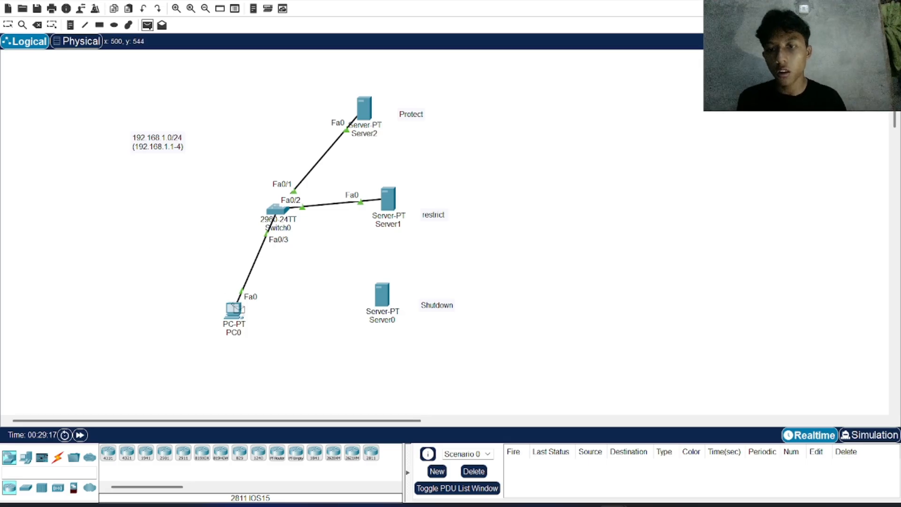
{"action": "left_click", "coordinate": [235, 310]}
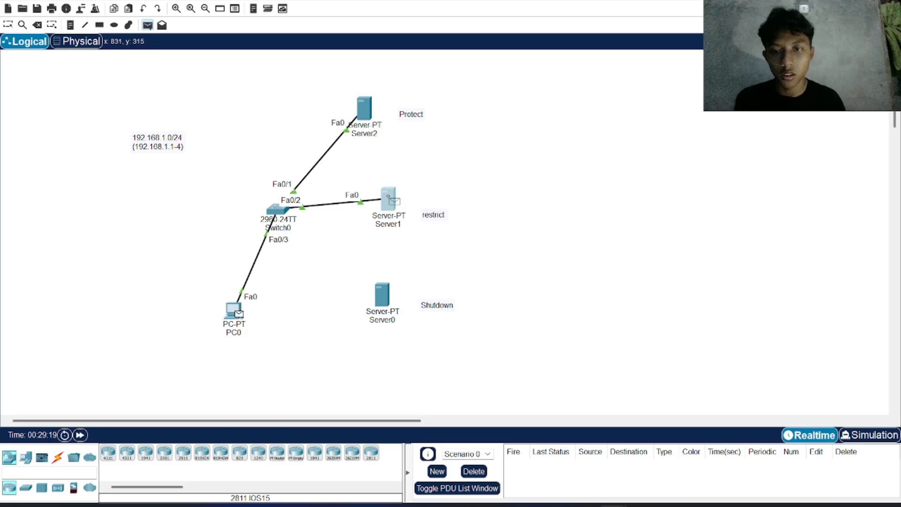
{"action": "left_click", "coordinate": [391, 202]}
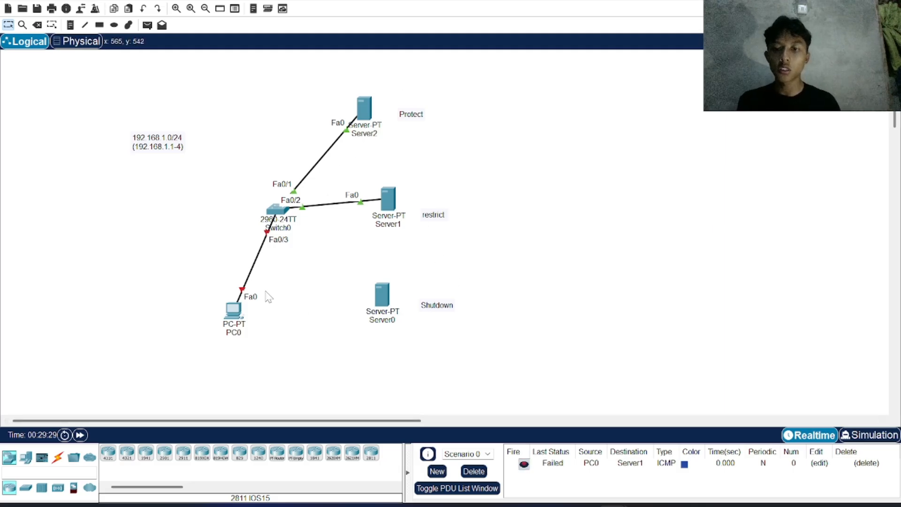
Step: In Switch0's CLI, issue the shutdown command on interface Fa0/3
{"action": "left_click", "coordinate": [277, 214]}
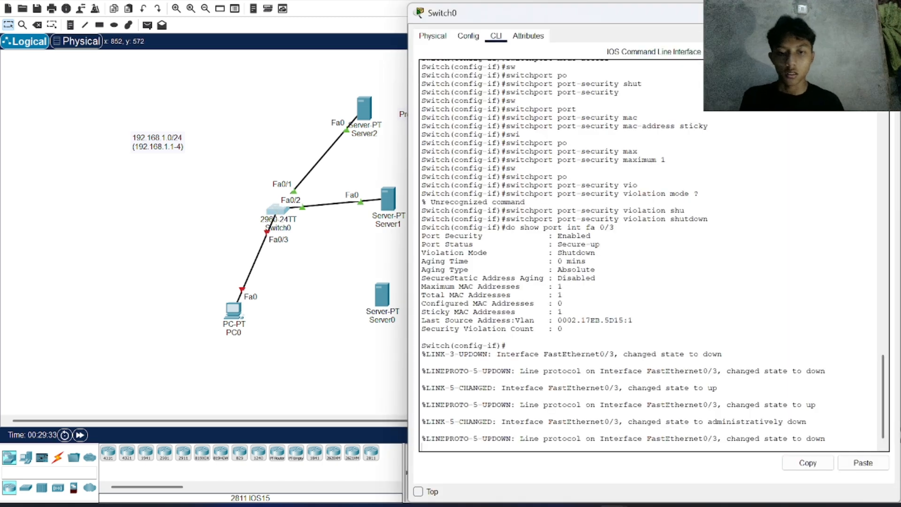
{"action": "key", "text": "Return"}
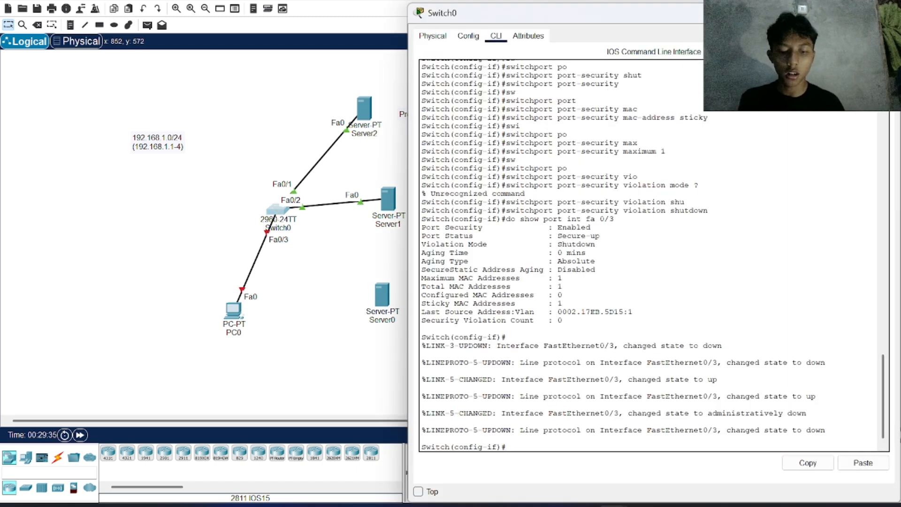
{"action": "type", "text": "no"}
{"action": "type", "text": "shu"}
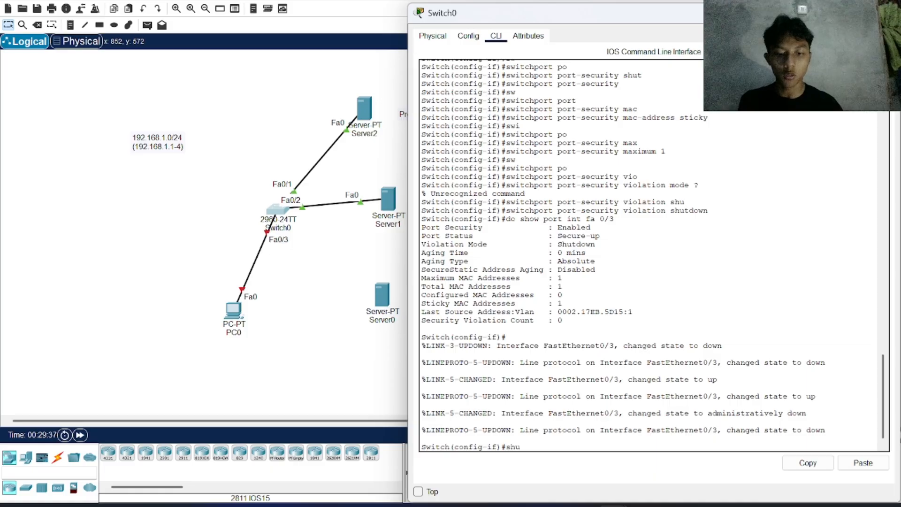
{"action": "key", "text": "Tab"}
{"action": "key", "text": "Return"}
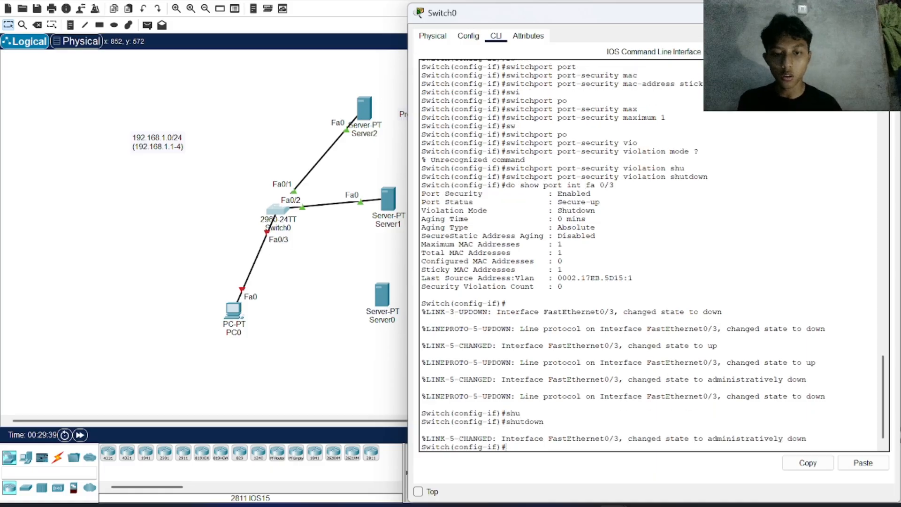
Step: Bring Fa0/3 back up on Switch0 with no shutdown and fast-forward the link start-up
{"action": "key", "text": "Return"}
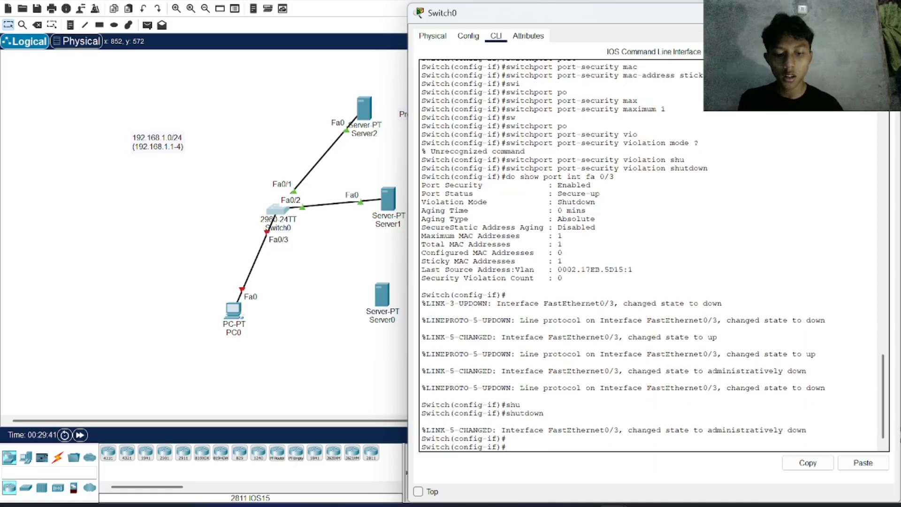
{"action": "type", "text": "no"}
{"action": "key", "text": "Tab"}
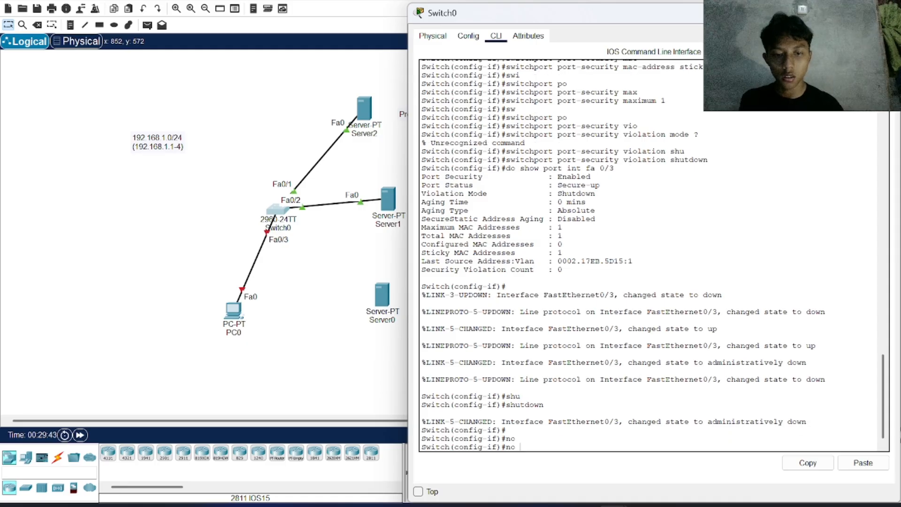
{"action": "type", "text": "shu"}
{"action": "key", "text": "Tab"}
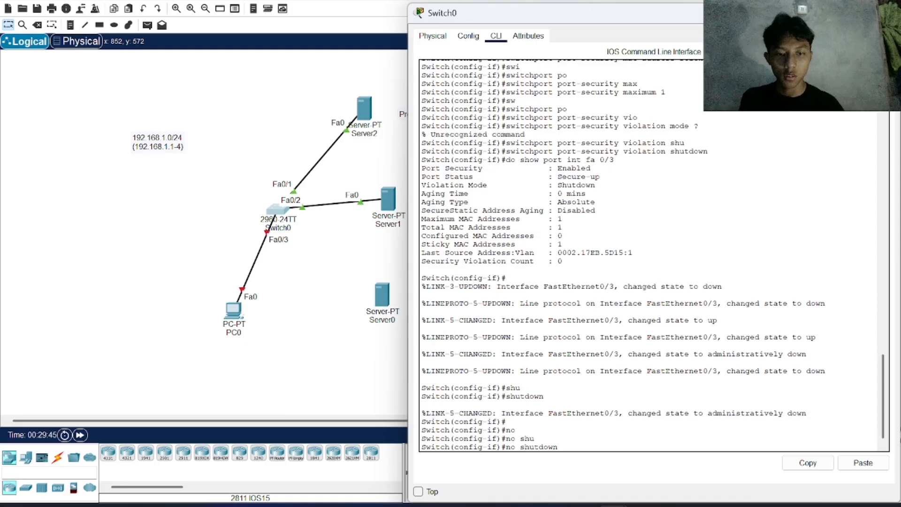
{"action": "key", "text": "Return"}
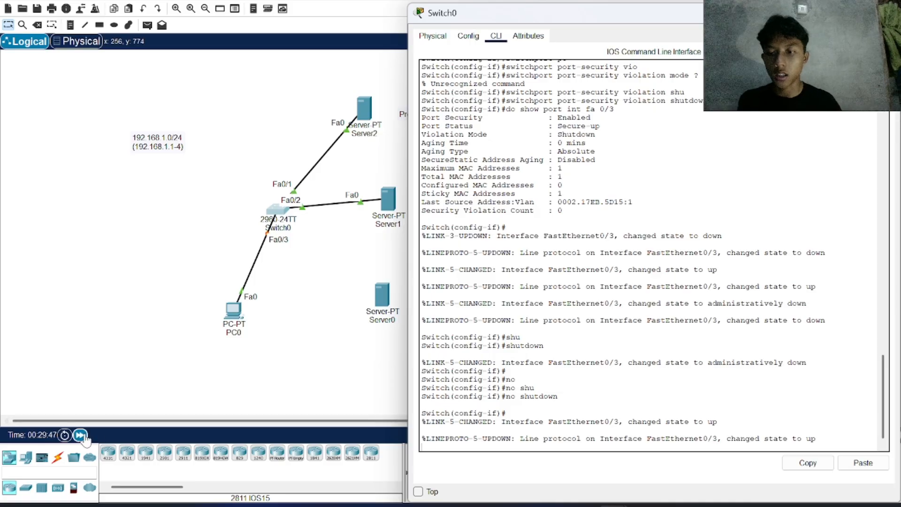
{"action": "left_click", "coordinate": [80, 435]}
{"action": "left_click", "coordinate": [80, 436]}
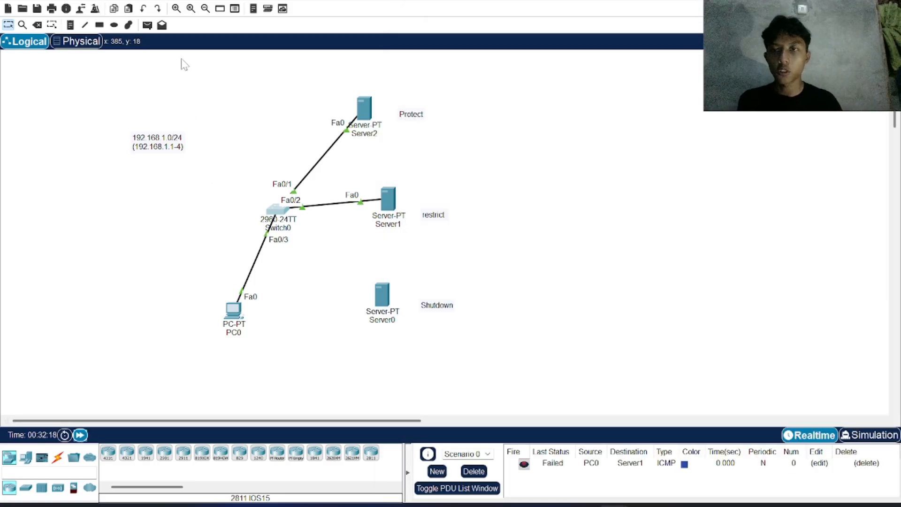
Step: Send another simple PDU from PC0 to Server1 over the re-enabled Fa0/3 link
{"action": "left_click", "coordinate": [147, 25]}
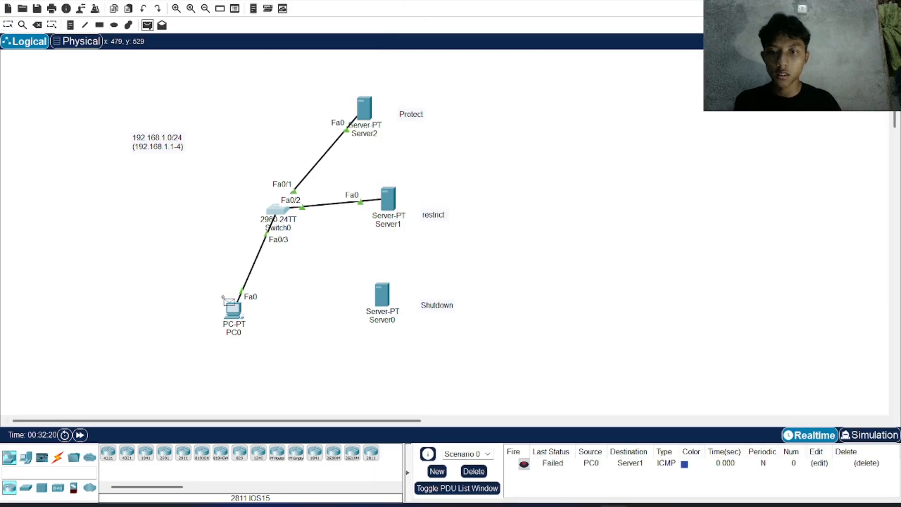
{"action": "left_click", "coordinate": [234, 310]}
{"action": "left_click", "coordinate": [392, 201]}
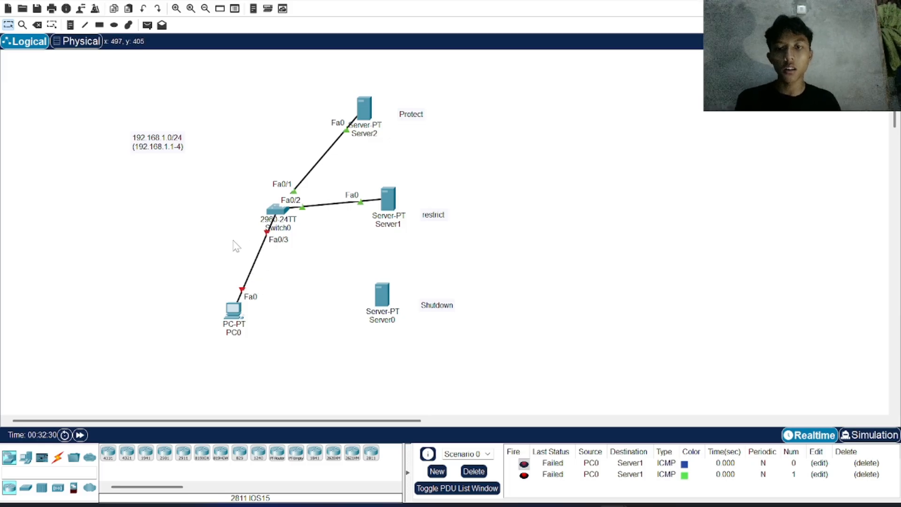
{"action": "left_click_drag", "start_coordinate": [228, 238], "coordinate": [328, 268]}
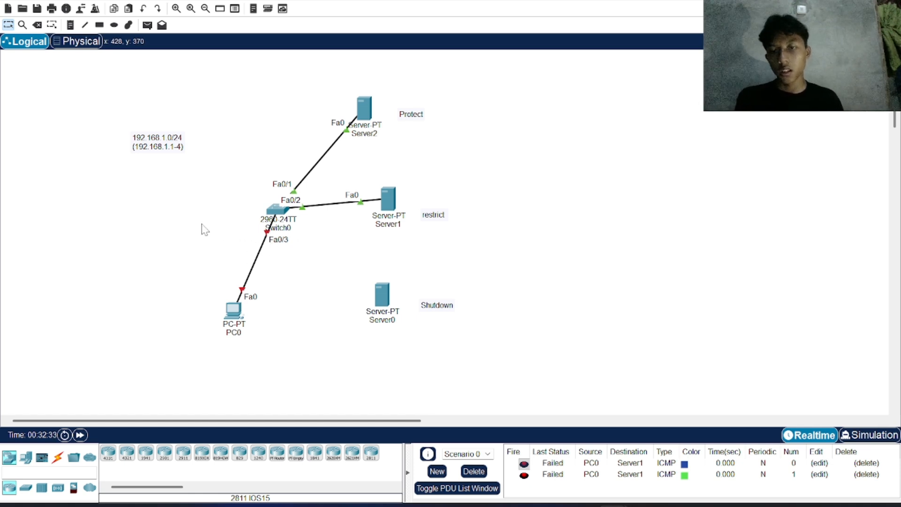
{"action": "left_click_drag", "start_coordinate": [201, 223], "coordinate": [314, 287]}
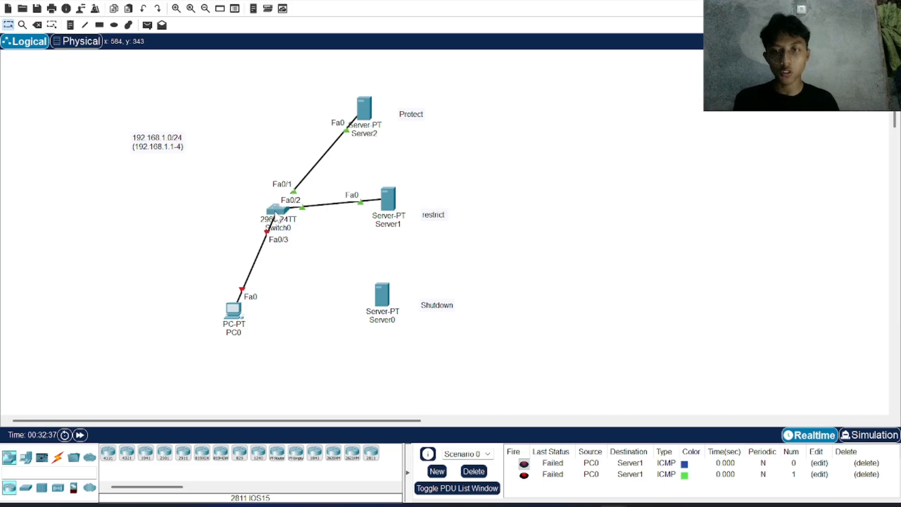
Step: Move Switch0 slightly up and to the left, and send a simple PDU from PC0 to Server2
{"action": "left_click_drag", "start_coordinate": [276, 214], "coordinate": [251, 206]}
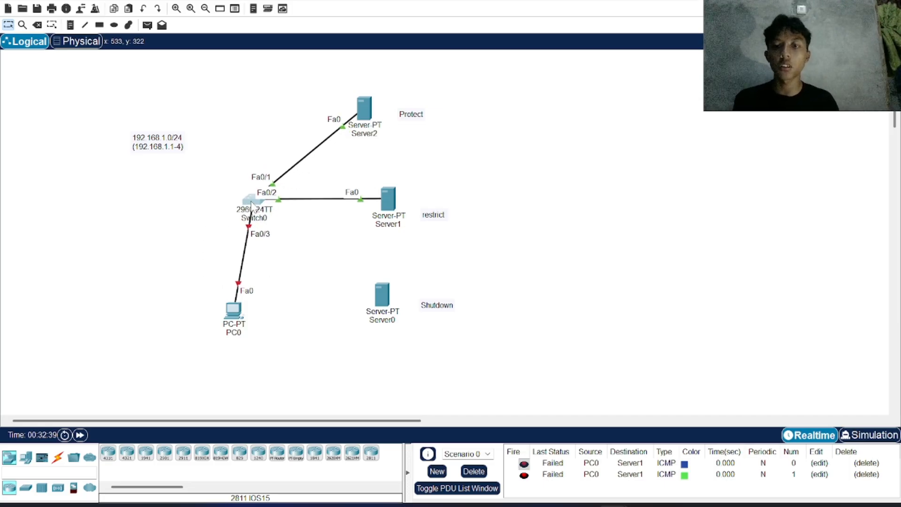
{"action": "left_click", "coordinate": [147, 27]}
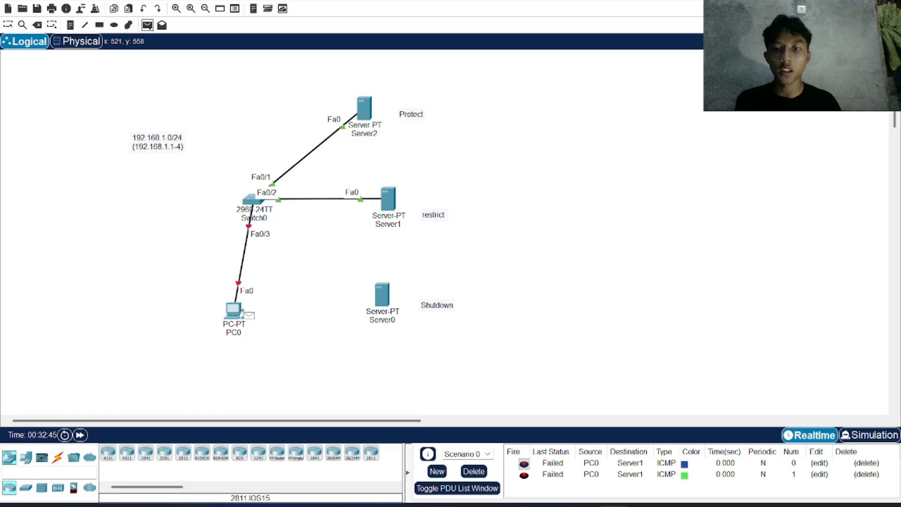
{"action": "left_click", "coordinate": [237, 309]}
{"action": "left_click", "coordinate": [369, 107]}
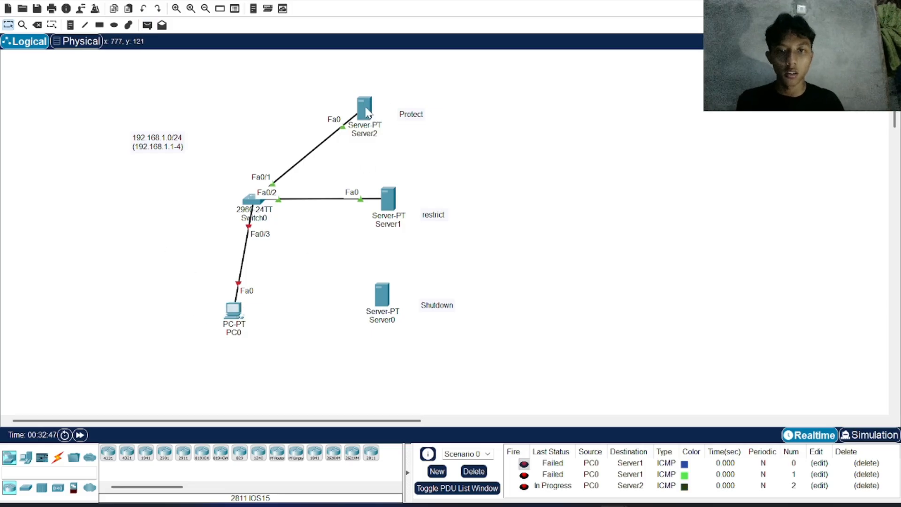
Step: Move the PC0 end of the Fa0/3 cable back to Server0's FastEthernet0 port
{"action": "left_click", "coordinate": [239, 283]}
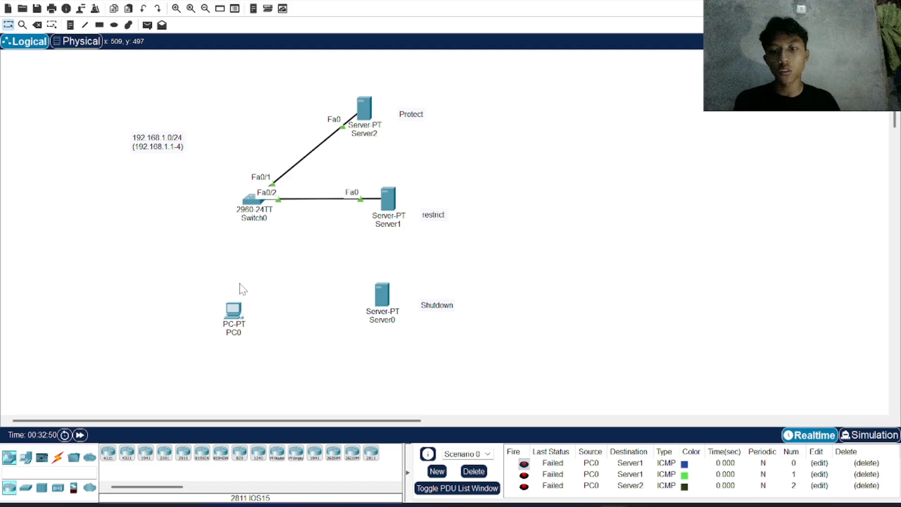
{"action": "left_click", "coordinate": [381, 292]}
{"action": "left_click", "coordinate": [398, 300]}
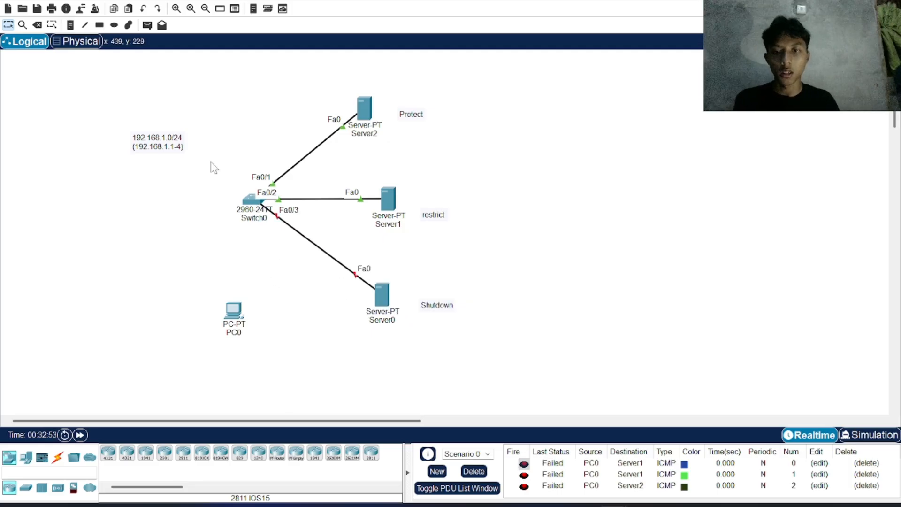
Step: Open Switch0's CLI and administratively shut down Fa0/3 again with the cable on Server0
{"action": "left_click", "coordinate": [258, 199]}
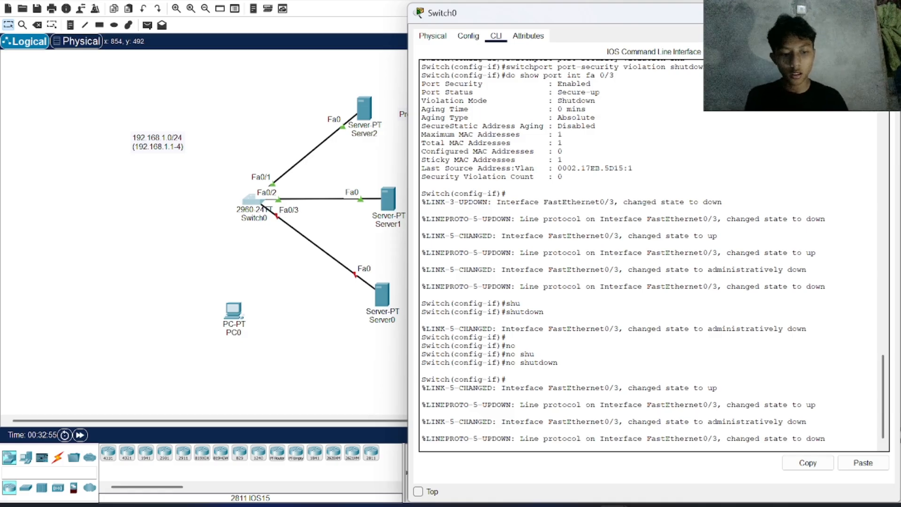
{"action": "type", "text": "s"}
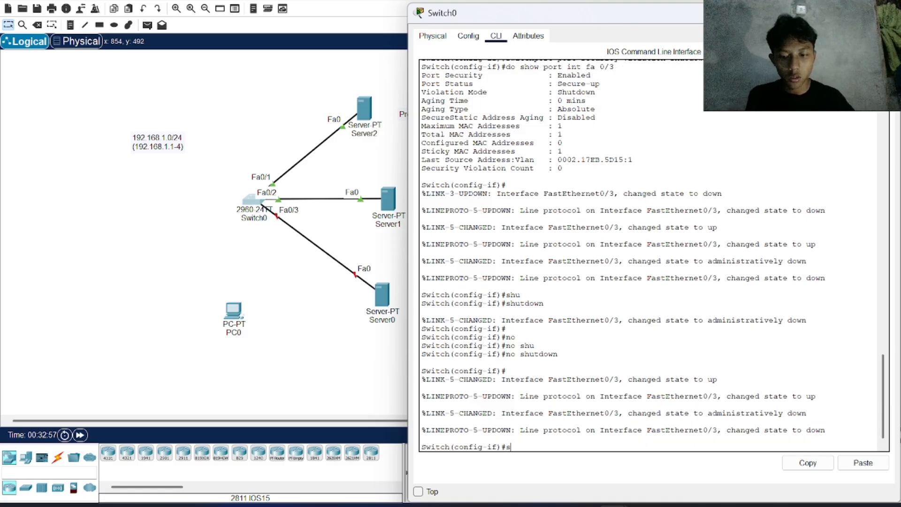
{"action": "type", "text": "hu"}
{"action": "key", "text": "Tab"}
{"action": "key", "text": "Return"}
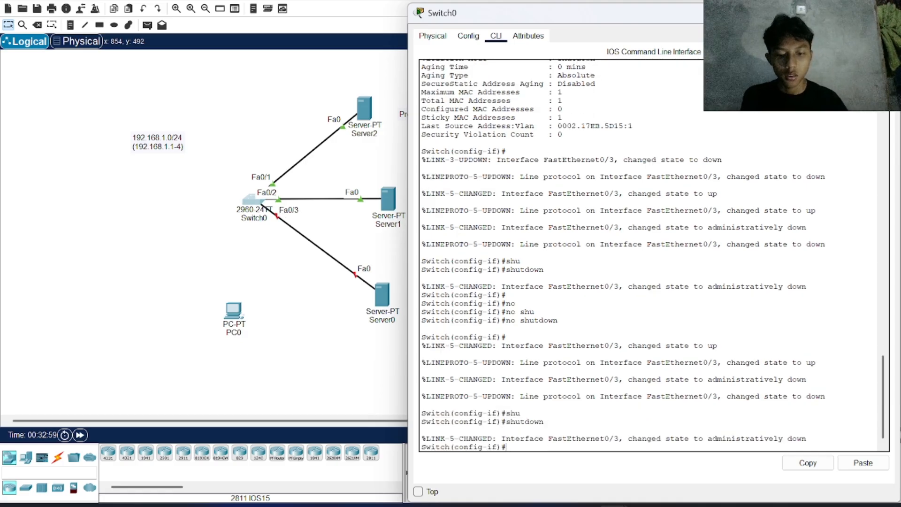
Step: Re-enable Fa0/3 with no shutdown and fast-forward until Server0's link is up
{"action": "key", "text": "Return"}
{"action": "type", "text": "no shu"}
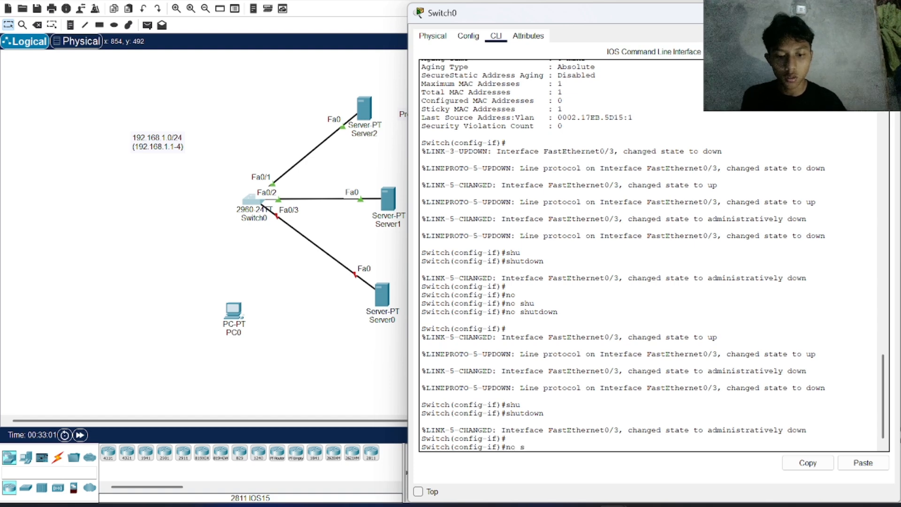
{"action": "key", "text": "Tab"}
{"action": "key", "text": "Return"}
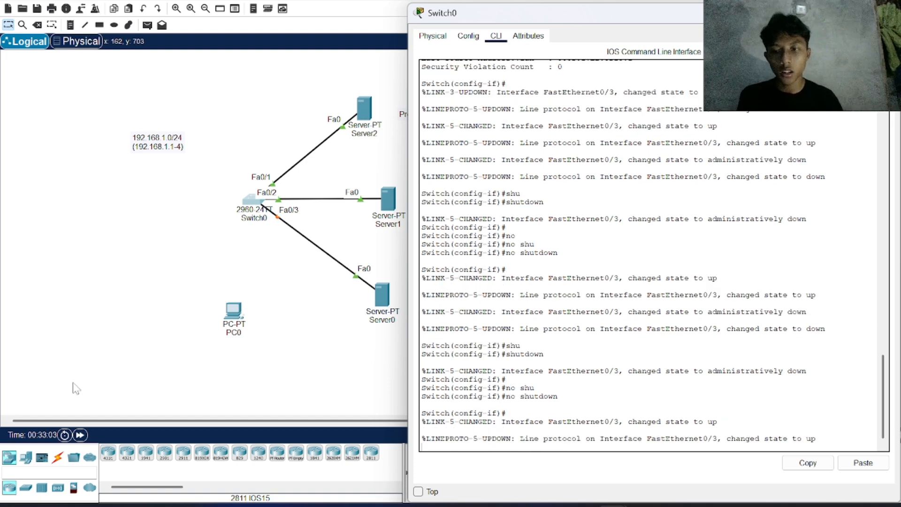
{"action": "left_click", "coordinate": [81, 435]}
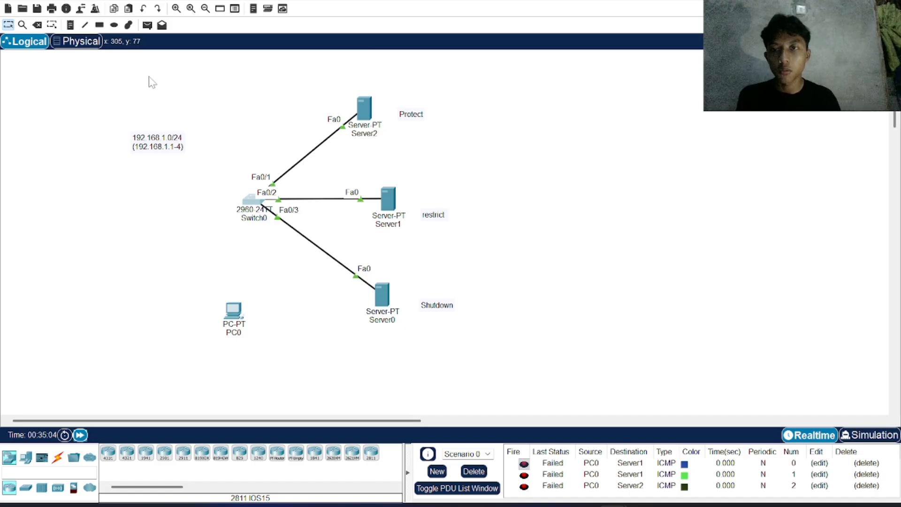
Step: Send a simple PDU from Server2 to Server0, and delete the scenario's PDUs
{"action": "left_click", "coordinate": [148, 26]}
{"action": "left_click", "coordinate": [364, 110]}
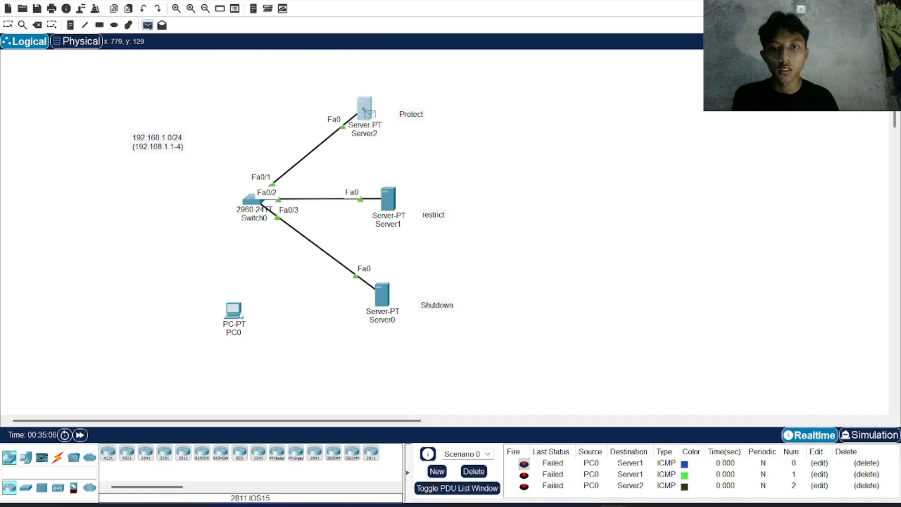
{"action": "left_click", "coordinate": [389, 300]}
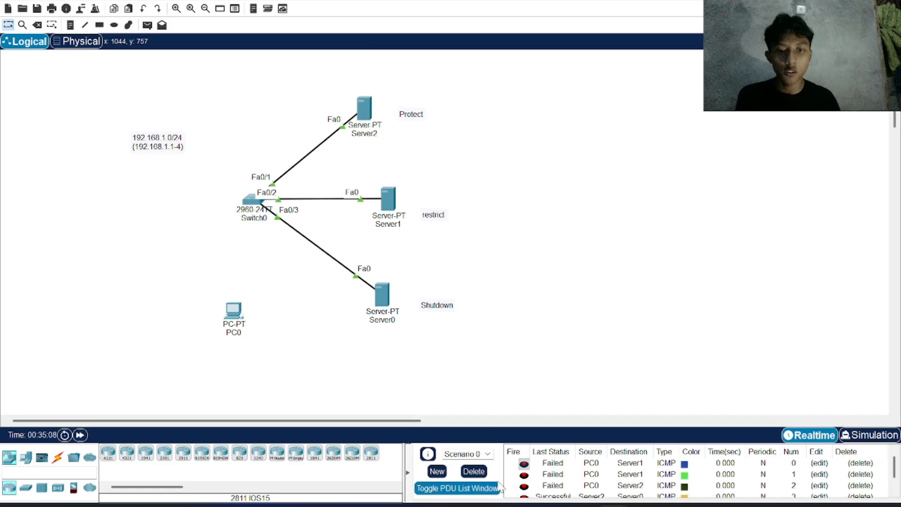
{"action": "left_click", "coordinate": [485, 471]}
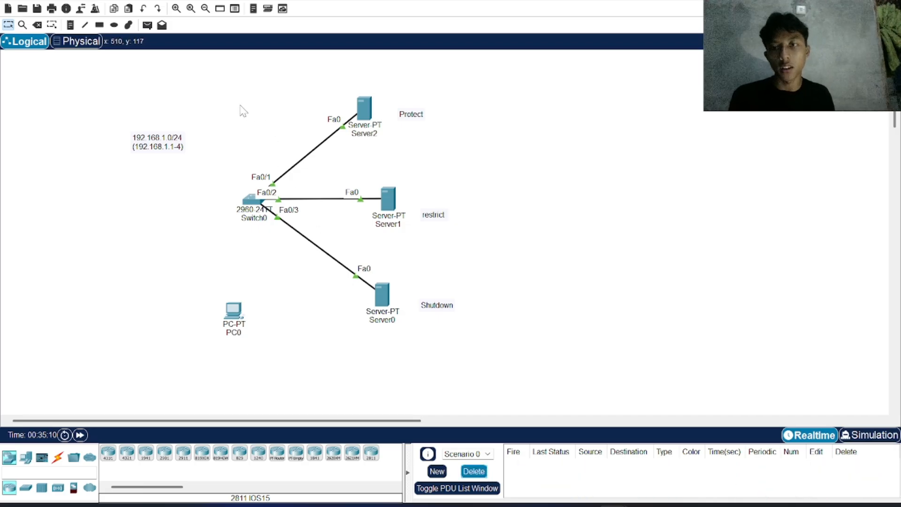
Step: Send a simple PDU from Server1 to Server0 to test the recovered port
{"action": "left_click", "coordinate": [147, 25]}
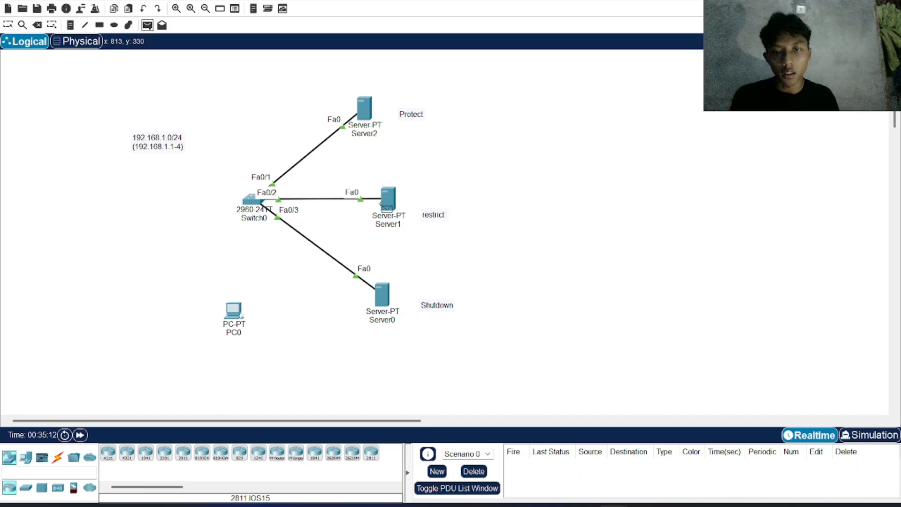
{"action": "left_click", "coordinate": [390, 199]}
{"action": "left_click", "coordinate": [382, 294]}
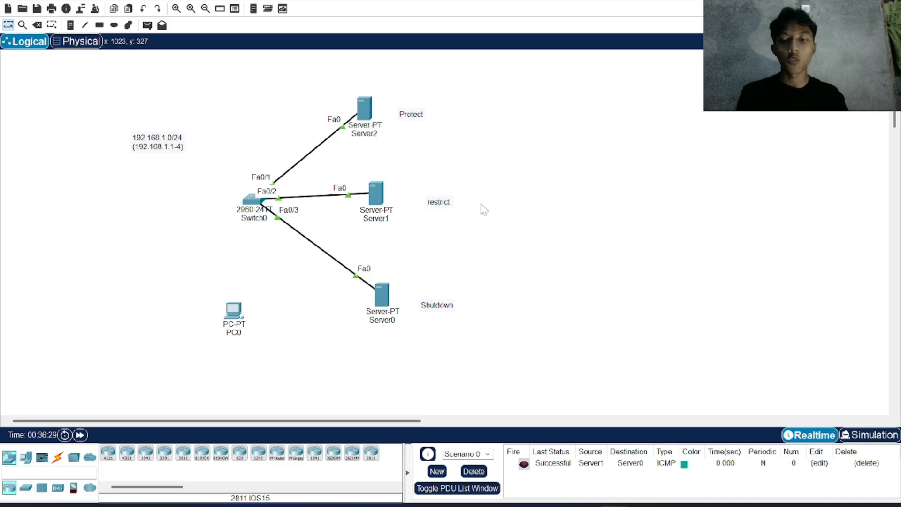
{"action": "key", "text": "r"}
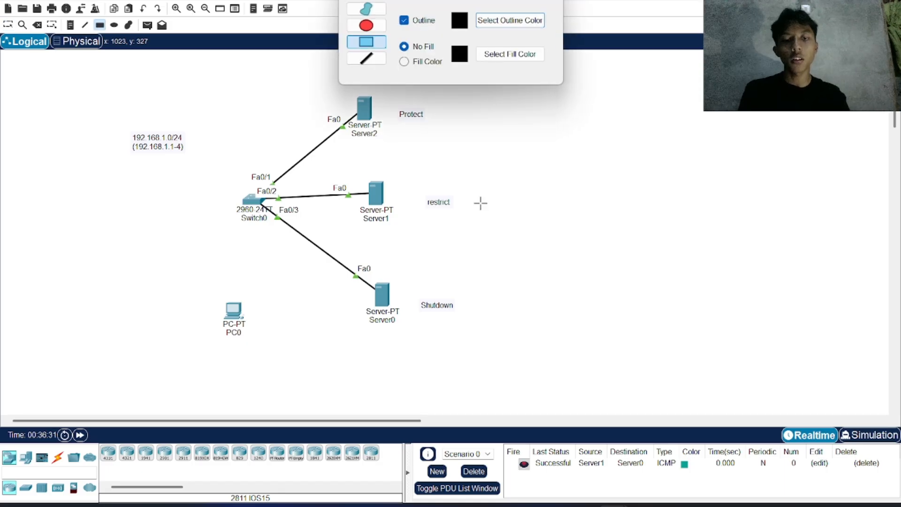
{"action": "left_click", "coordinate": [552, 1]}
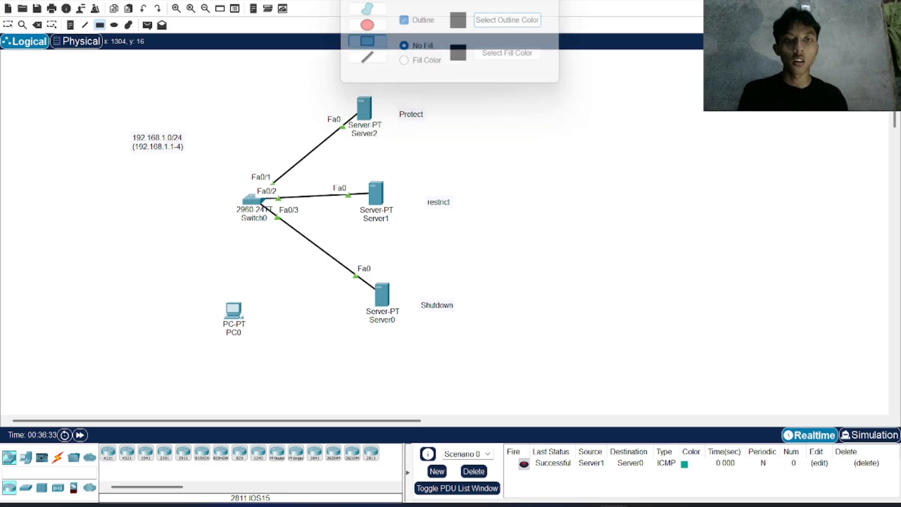
{"action": "left_click", "coordinate": [8, 25]}
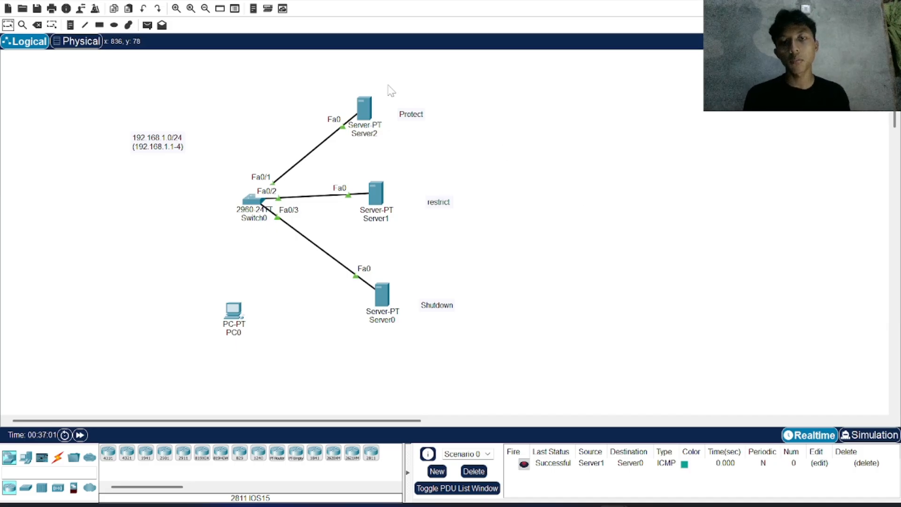
{"action": "left_click_drag", "start_coordinate": [382, 83], "coordinate": [474, 66]}
{"action": "left_click_drag", "start_coordinate": [385, 95], "coordinate": [501, 76]}
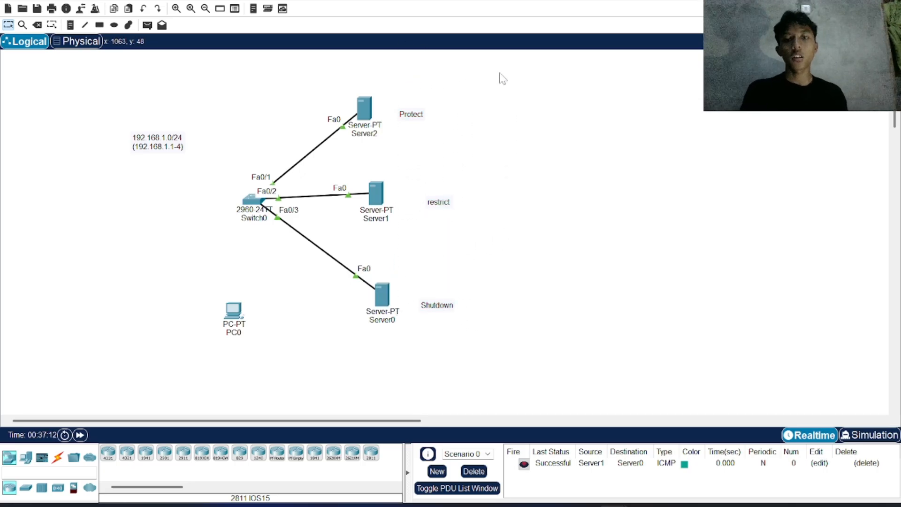